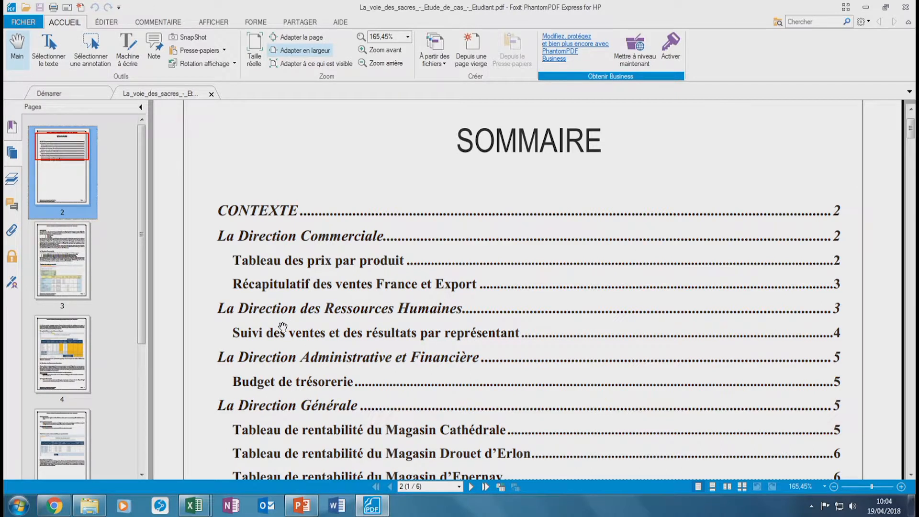
# - Read the case study's summary, company context and the Direction Commerciale section down to the Tableau des prix par produit heading
pyautogui.scroll(-1, 283, 319)
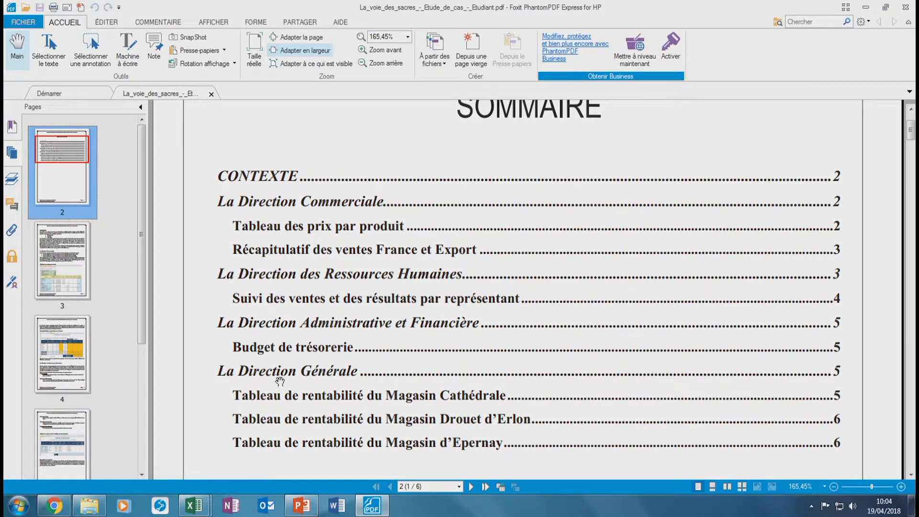
pyautogui.click(83, 253)
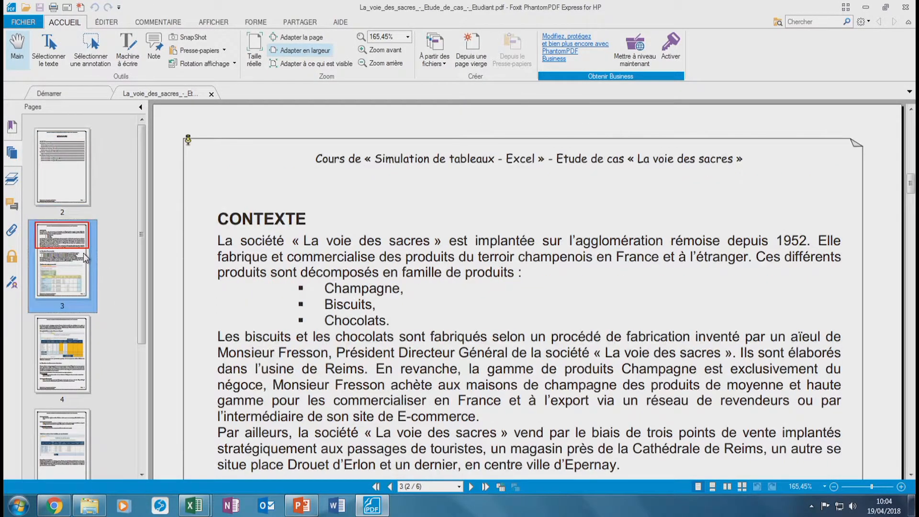
pyautogui.scroll(-1, 301, 271)
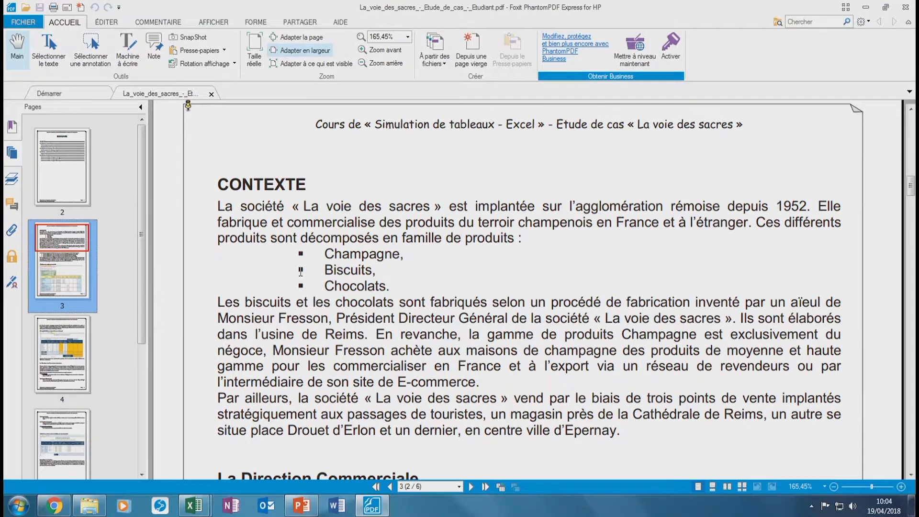
pyautogui.scroll(-1, 300, 271)
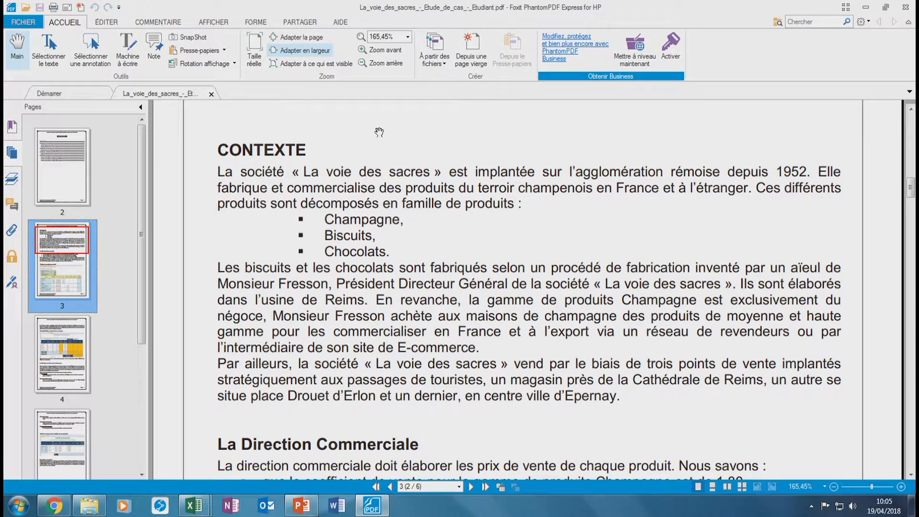
pyautogui.scroll(-5, 379, 133)
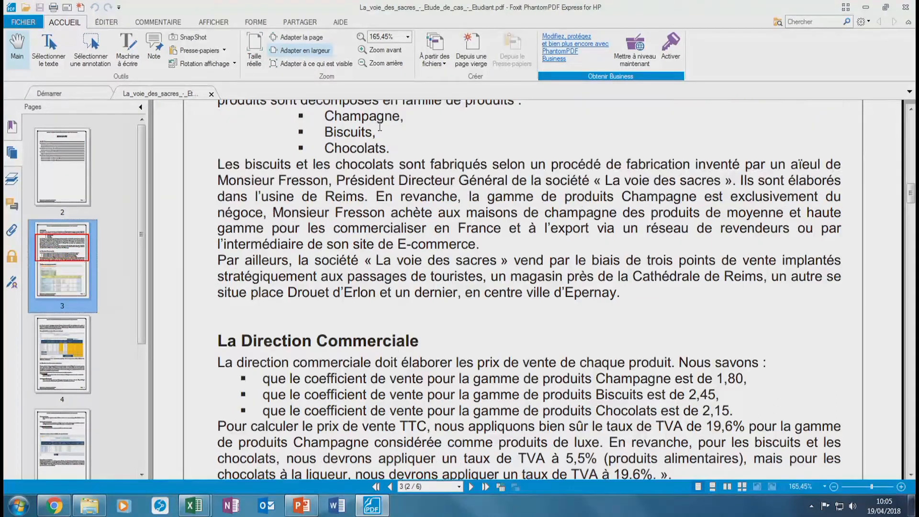
pyautogui.scroll(-1, 380, 127)
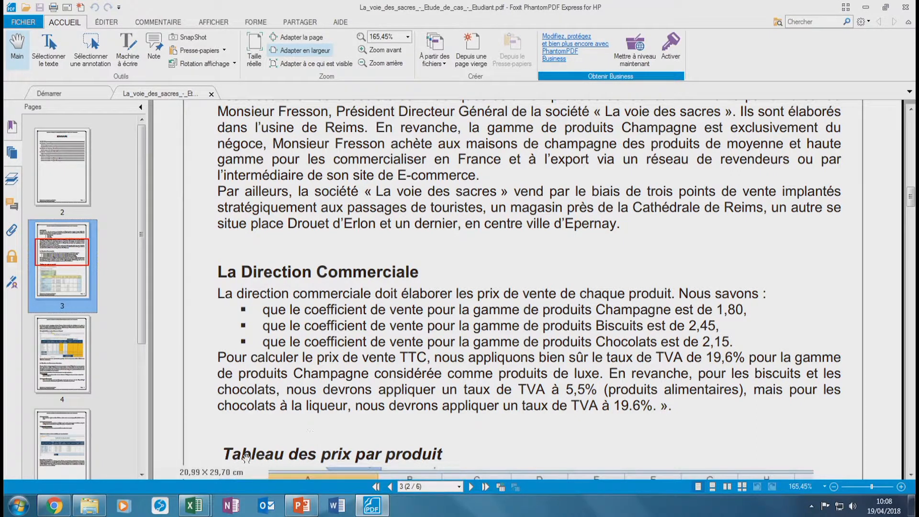
# - Switch to the Excel workbook Etude de cas-Tableau1
pyautogui.moveTo(196, 510)
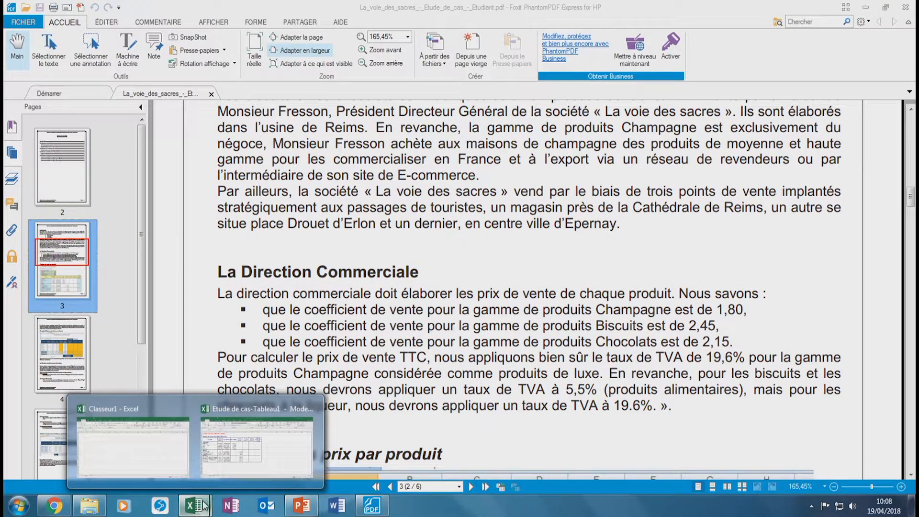
pyautogui.click(256, 448)
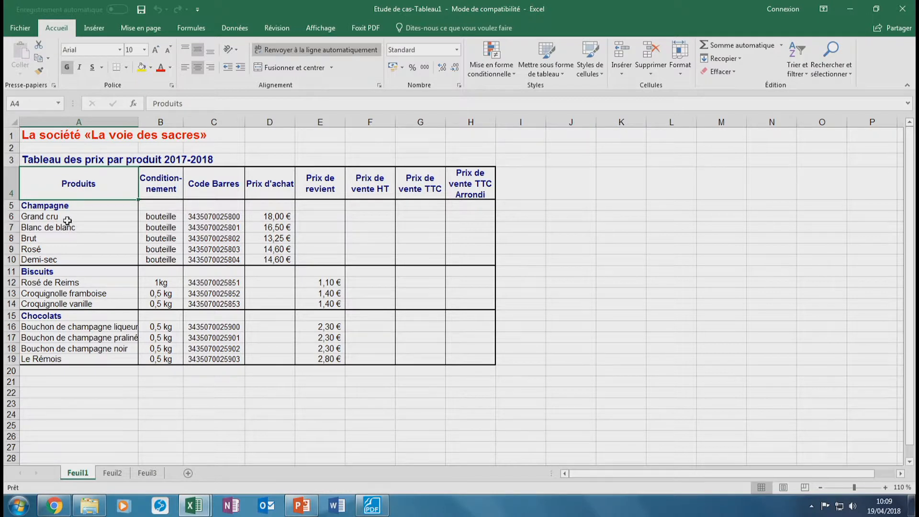
# - Try centering the company title within cell A1 alone, and restore its left alignment
pyautogui.click(64, 136)
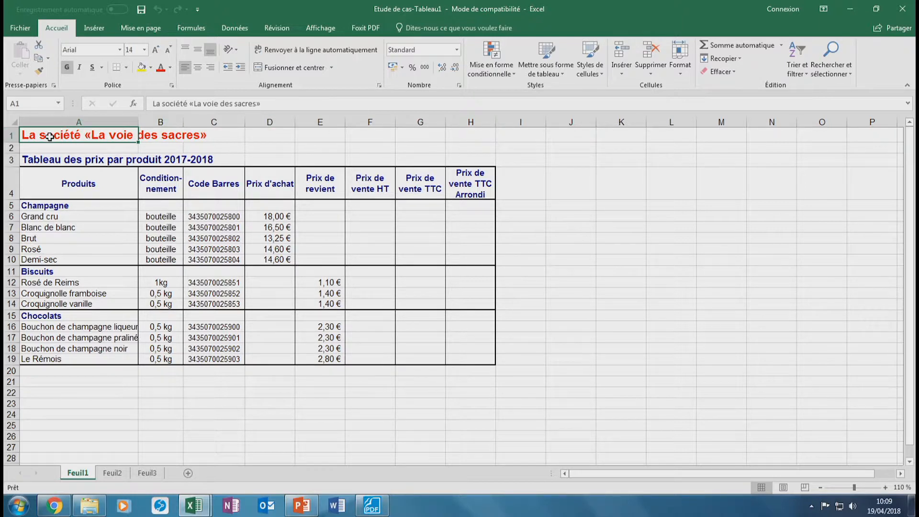
pyautogui.click(197, 68)
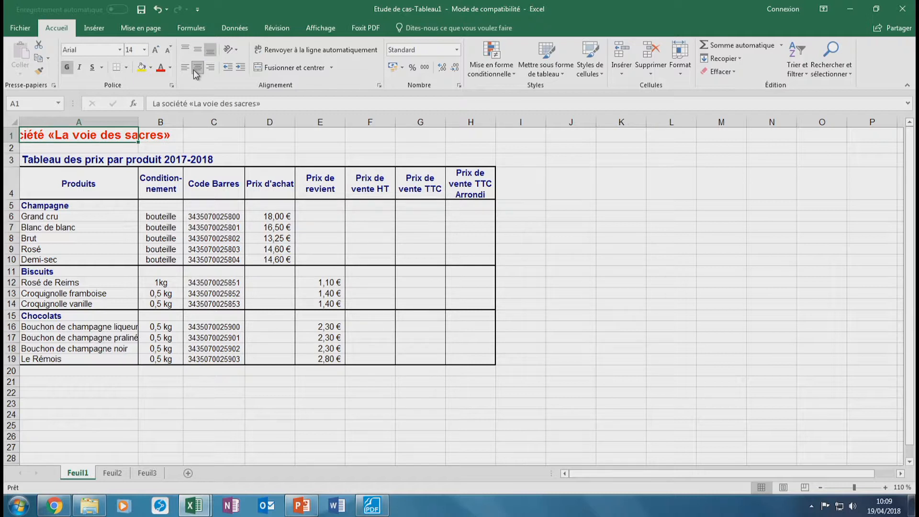
pyautogui.click(191, 71)
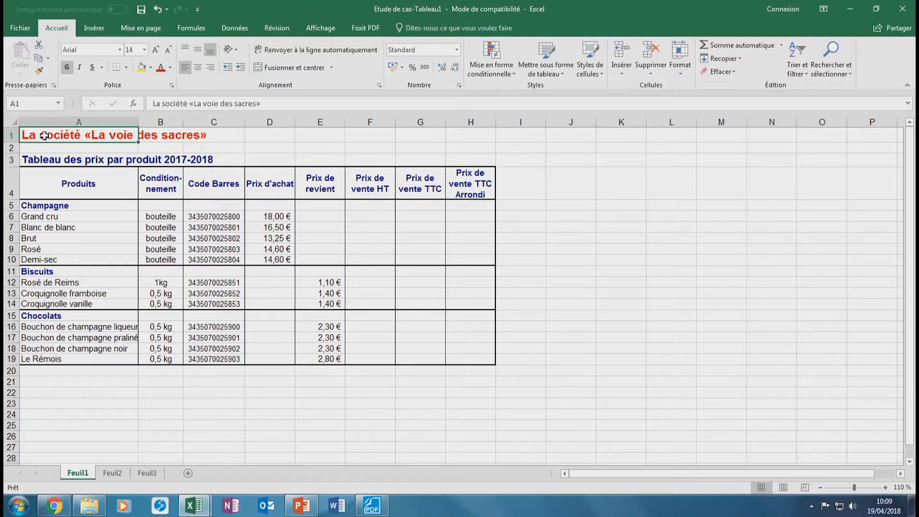
# - Merge and center the title "La société «La voie des sacres»" across the table's width, cells A1 to H1
pyautogui.moveTo(44, 136); pyautogui.dragTo(463, 134)
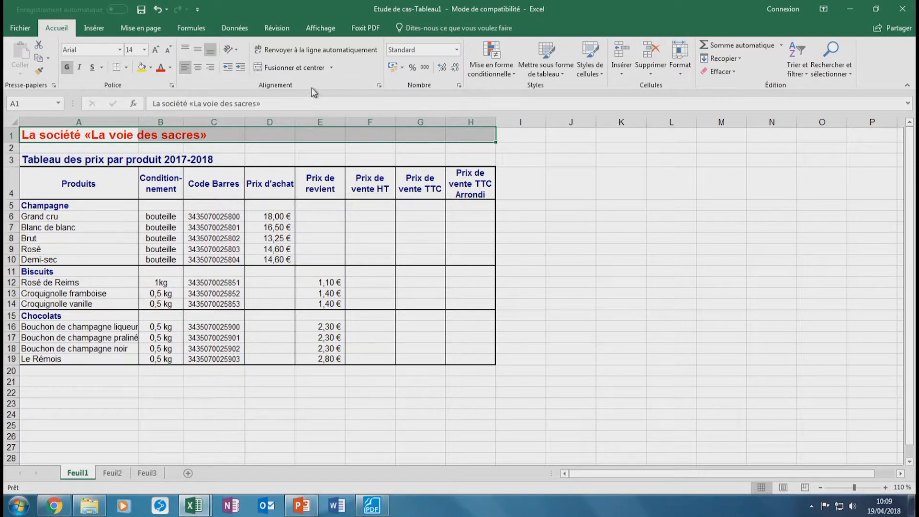
pyautogui.click(286, 68)
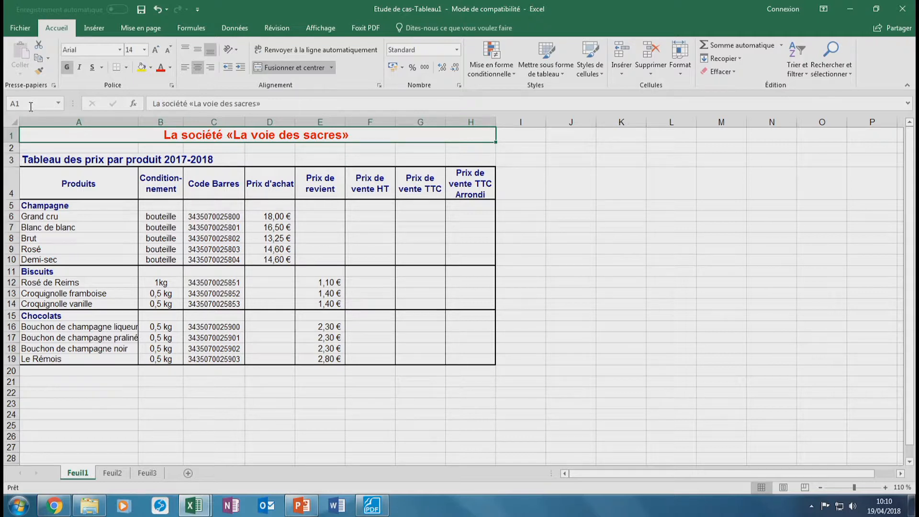
pyautogui.click(275, 161)
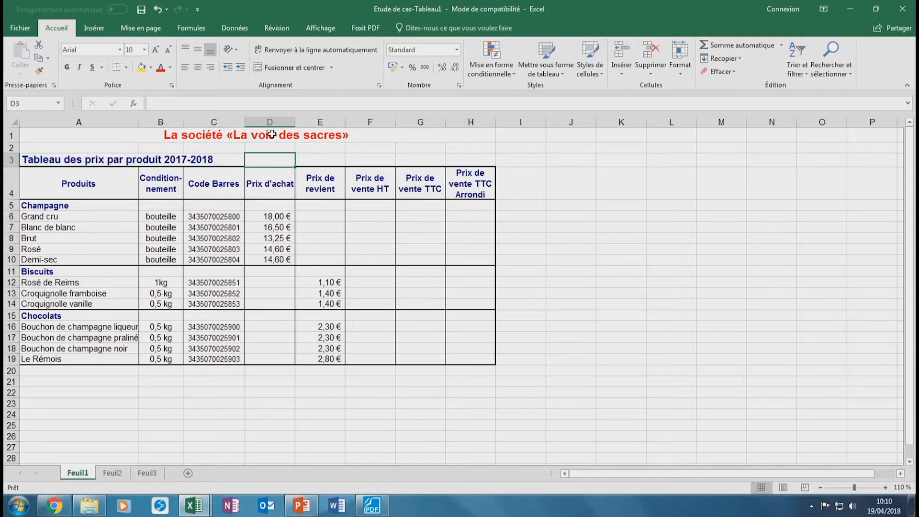
pyautogui.click(271, 133)
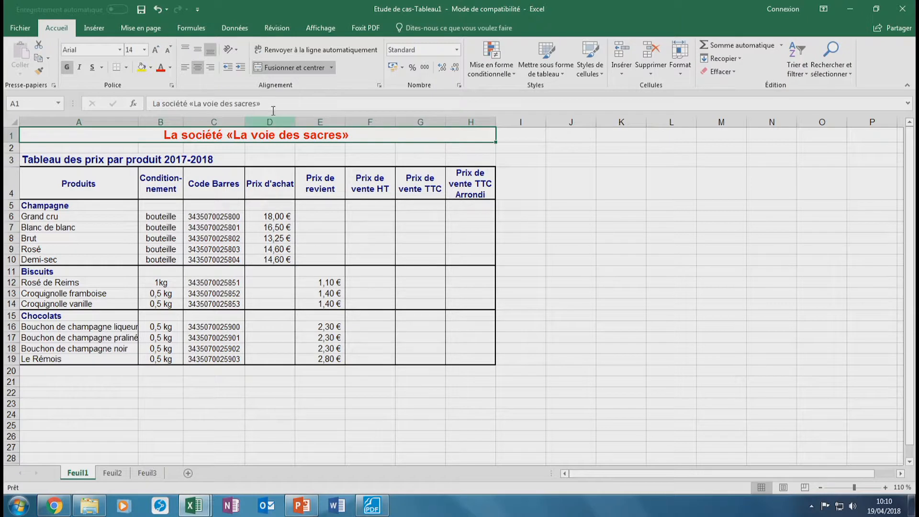
pyautogui.click(287, 70)
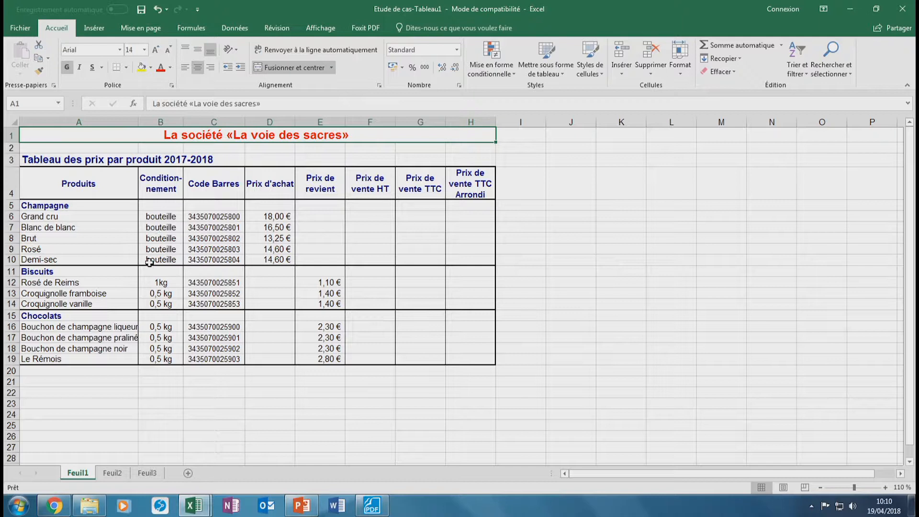
# - Enter 1 in cell K6 and copy it down to K15 with the fill handle
pyautogui.click(629, 205)
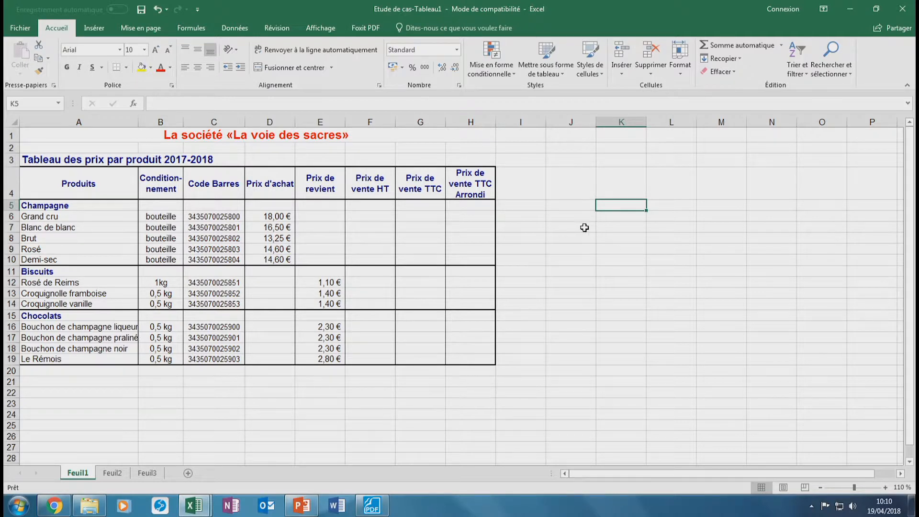
pyautogui.click(612, 215)
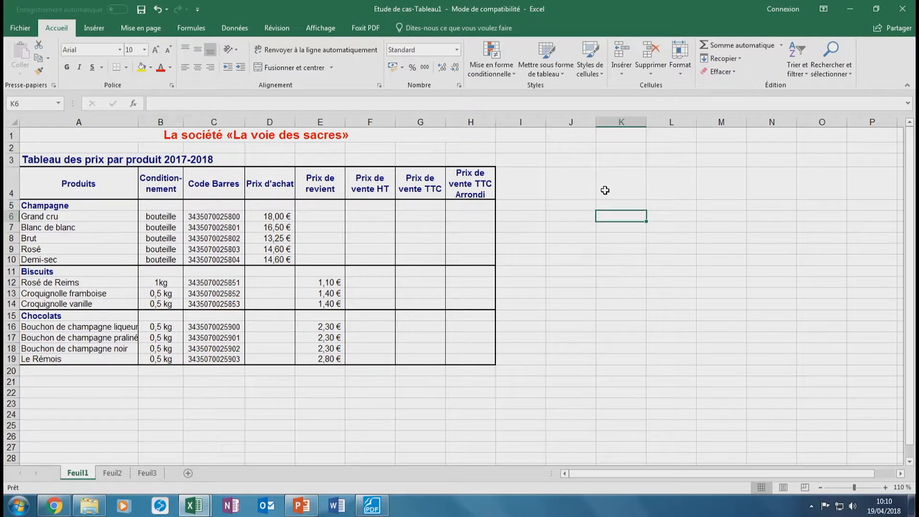
pyautogui.write('1')
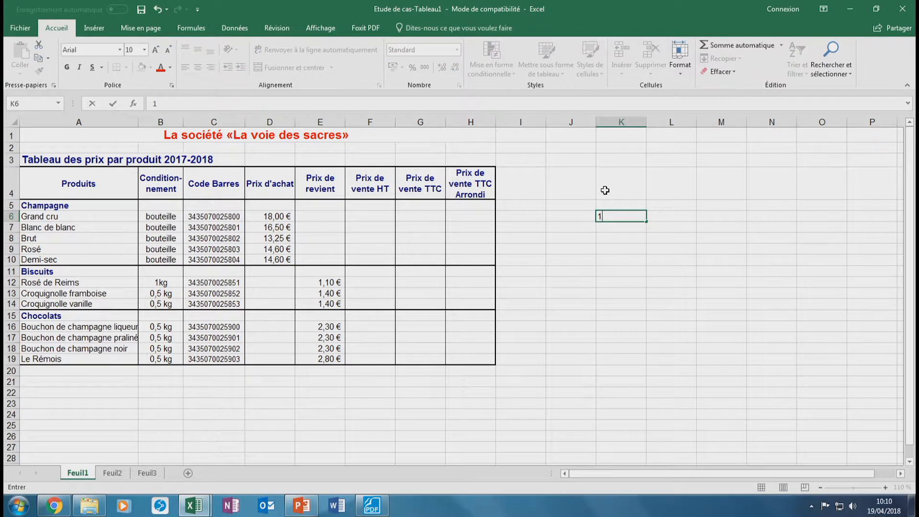
pyautogui.press('Return')
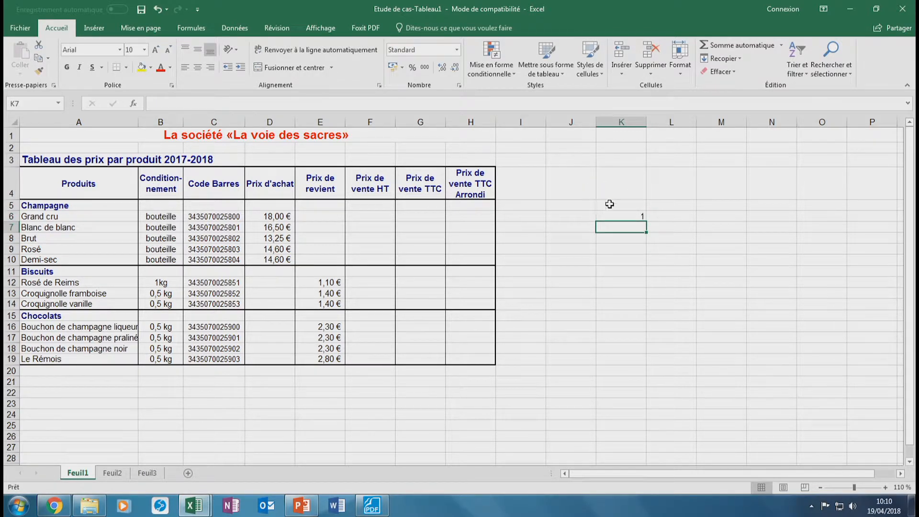
pyautogui.click(637, 215)
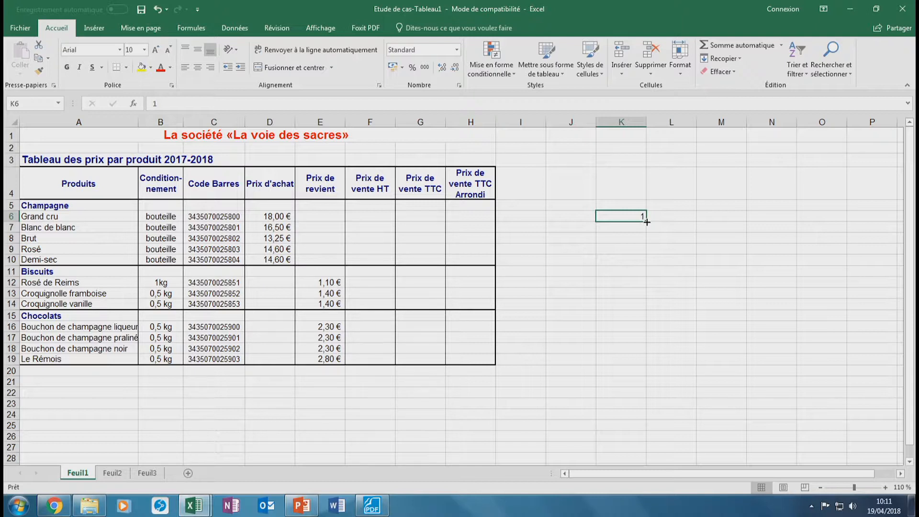
pyautogui.moveTo(646, 222); pyautogui.dragTo(647, 222)
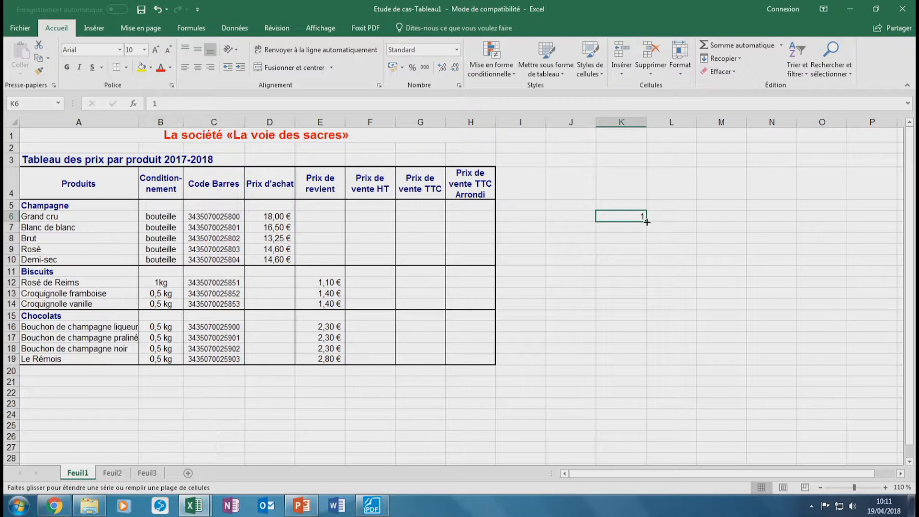
pyautogui.moveTo(647, 222); pyautogui.dragTo(647, 322)
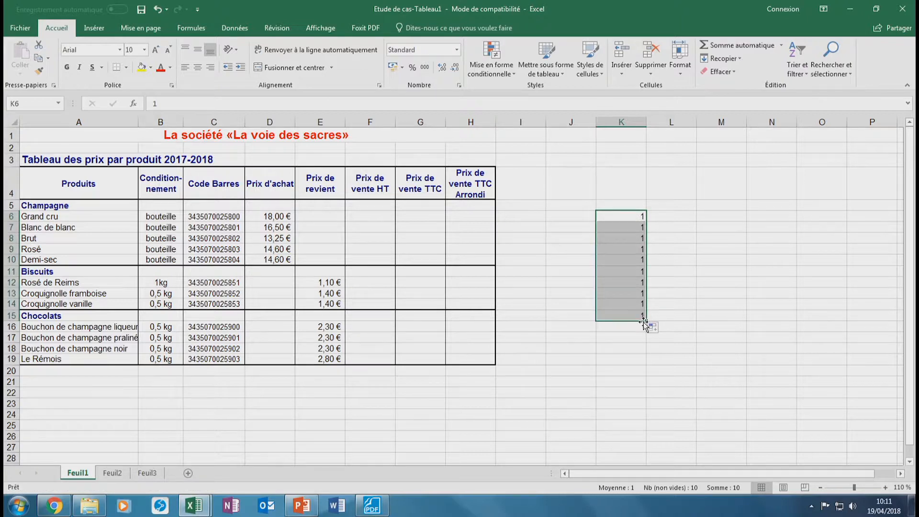
# - Enter 1 and 2 in cells L6 and L7 and extend them as a series down to L17
pyautogui.click(676, 218)
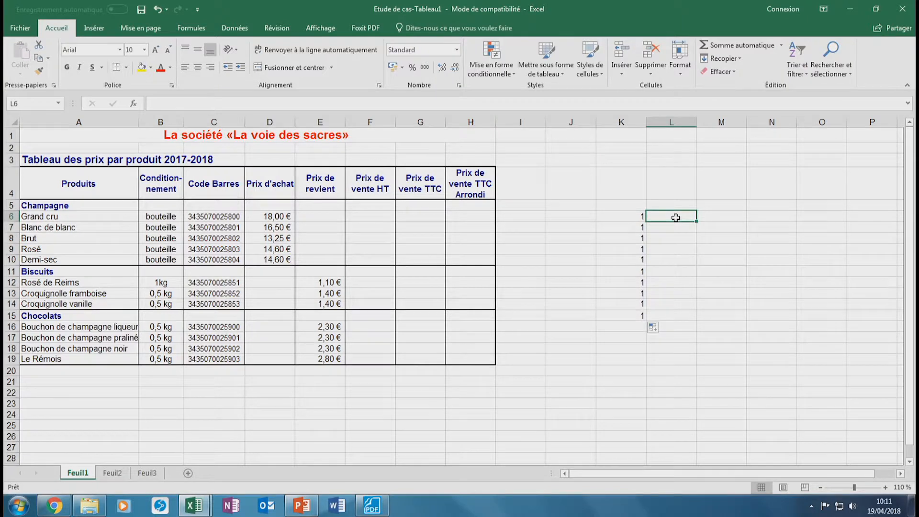
pyautogui.write('1')
pyautogui.press('Return')
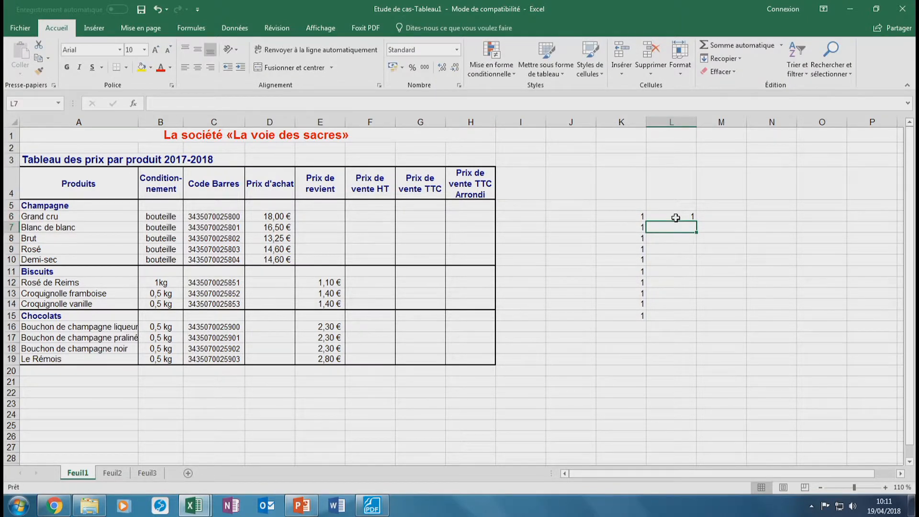
pyautogui.write('2')
pyautogui.press('Return')
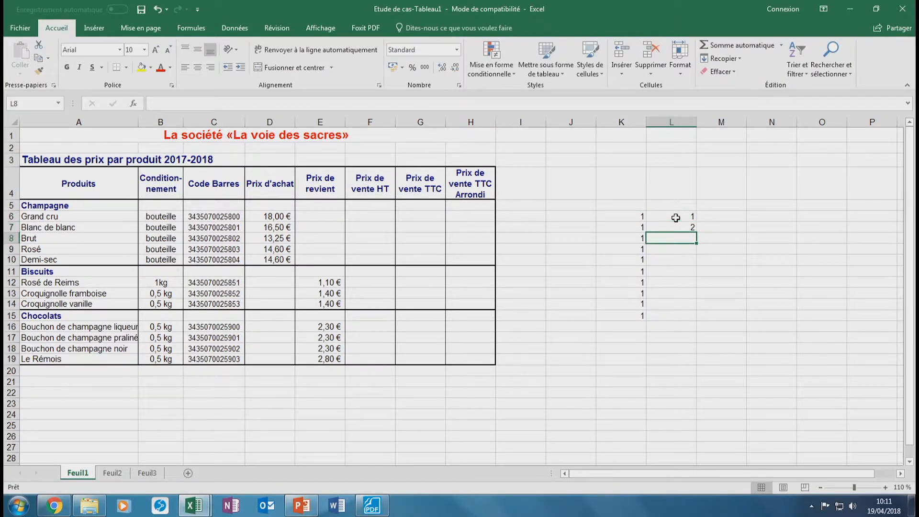
pyautogui.moveTo(676, 218); pyautogui.dragTo(677, 224)
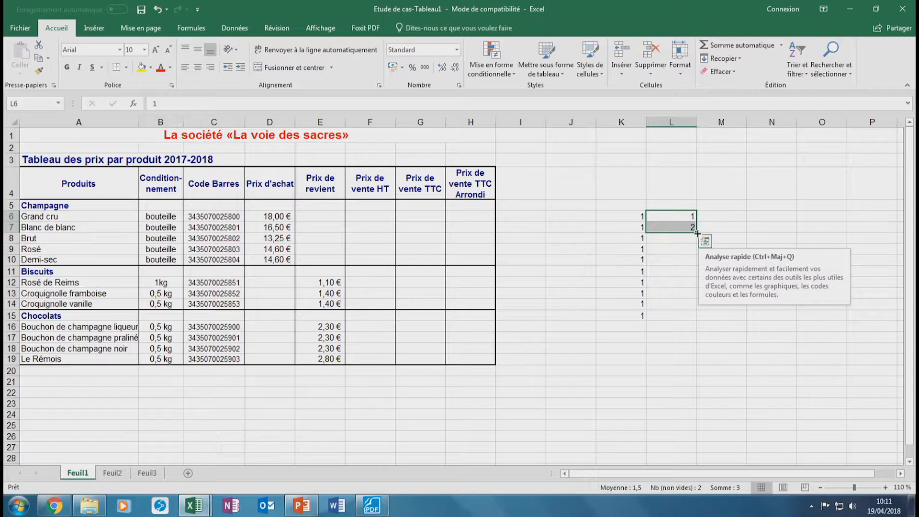
pyautogui.moveTo(698, 233); pyautogui.dragTo(698, 234)
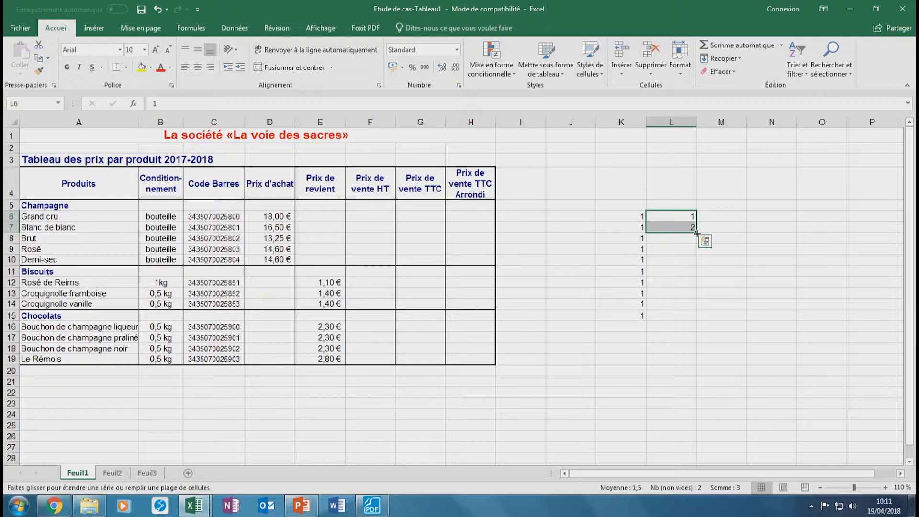
pyautogui.moveTo(697, 234); pyautogui.dragTo(694, 347)
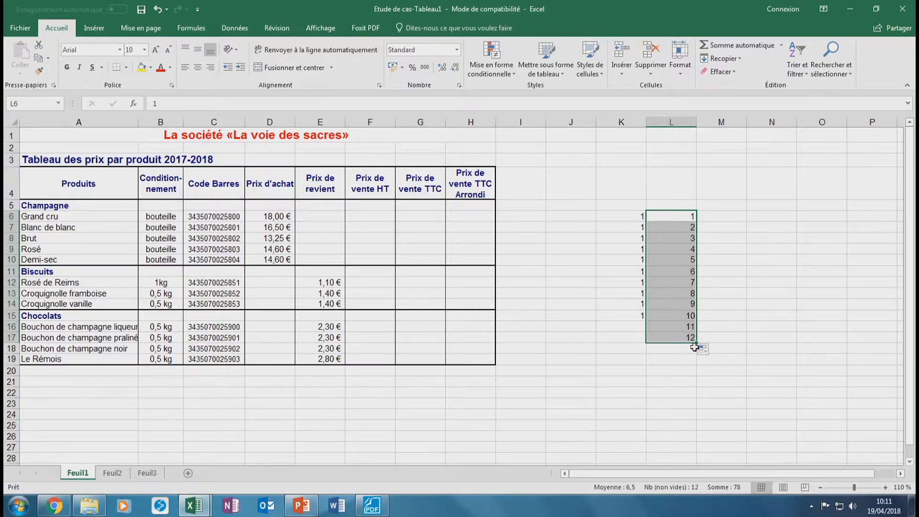
# - Enter 45 and 67 in cells M6 and M7 and extend them as a series down to M17
pyautogui.click(729, 217)
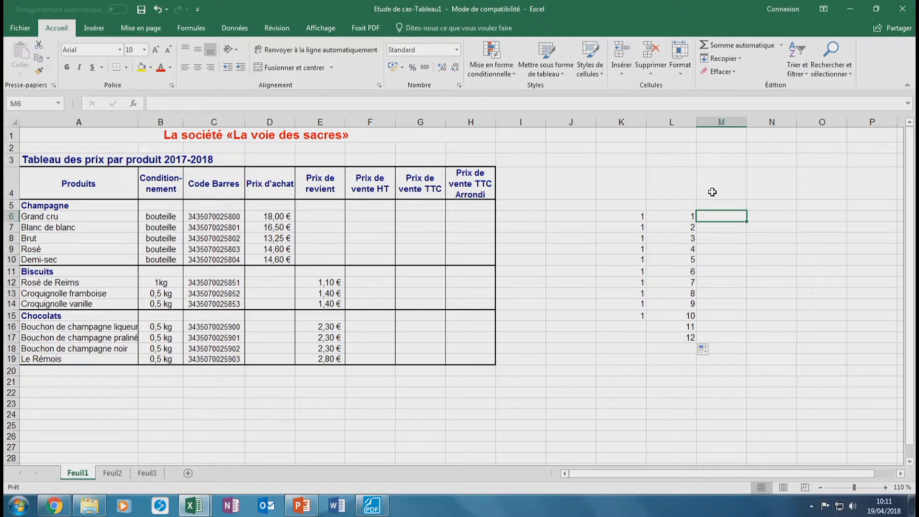
pyautogui.write('45')
pyautogui.press('Return')
pyautogui.write('67')
pyautogui.press('Return')
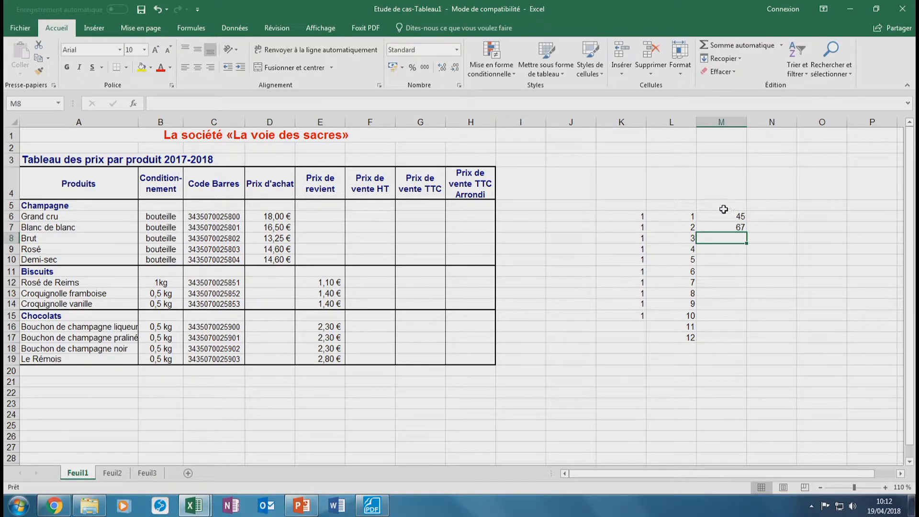
pyautogui.moveTo(723, 216); pyautogui.dragTo(728, 227)
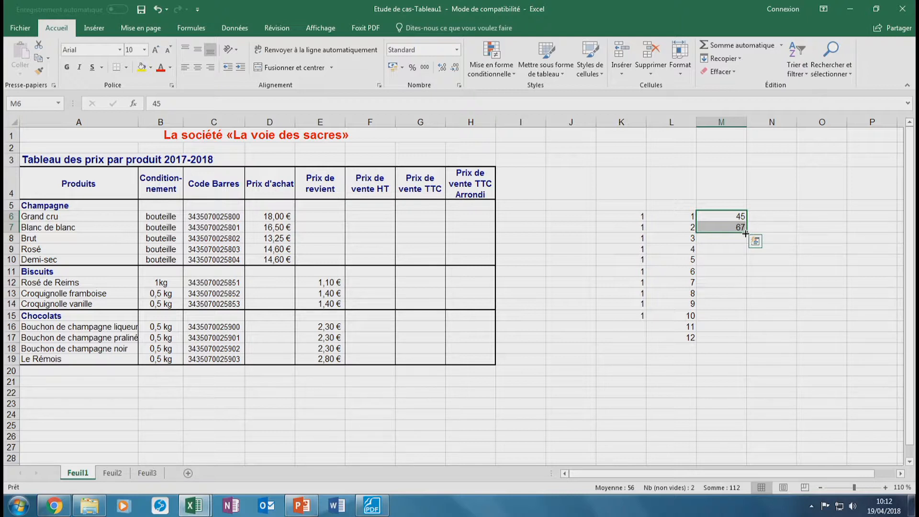
pyautogui.moveTo(746, 233); pyautogui.dragTo(749, 343)
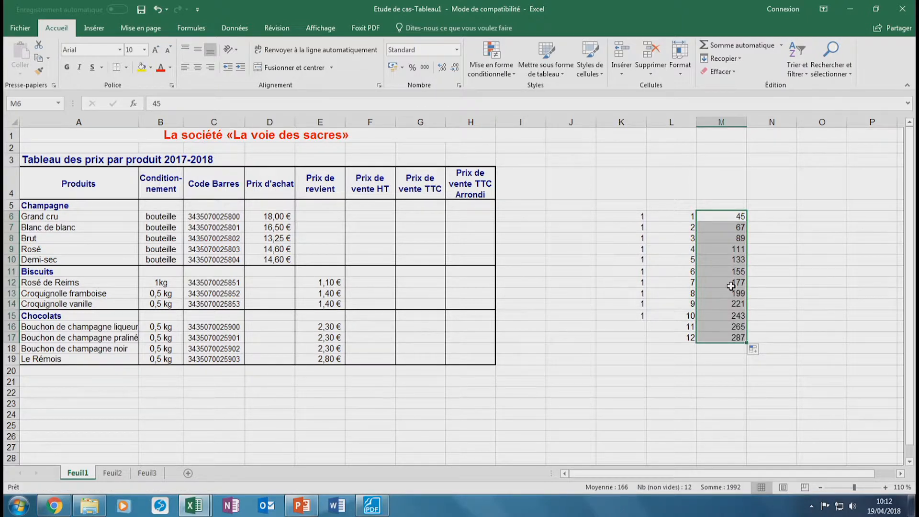
# - Enter "texte" in cell N6 and copy it down to N16 with the fill handle
pyautogui.click(777, 215)
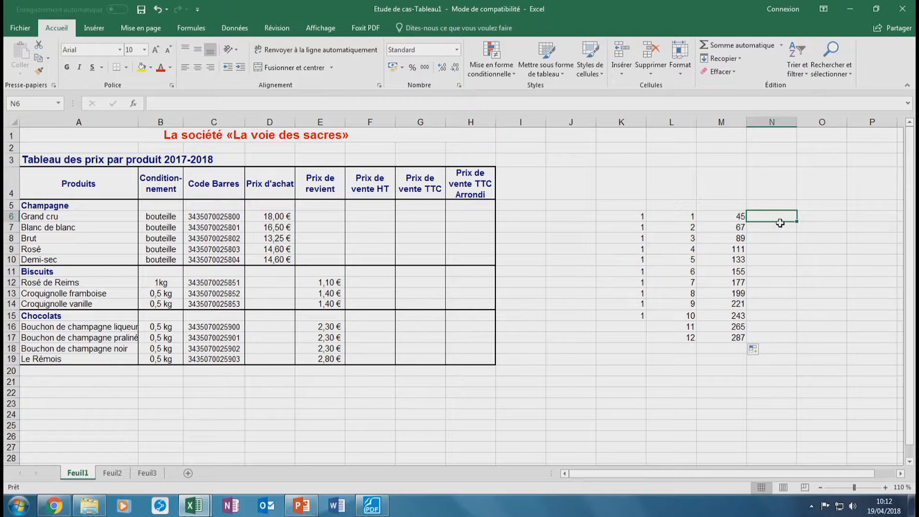
pyautogui.write('t')
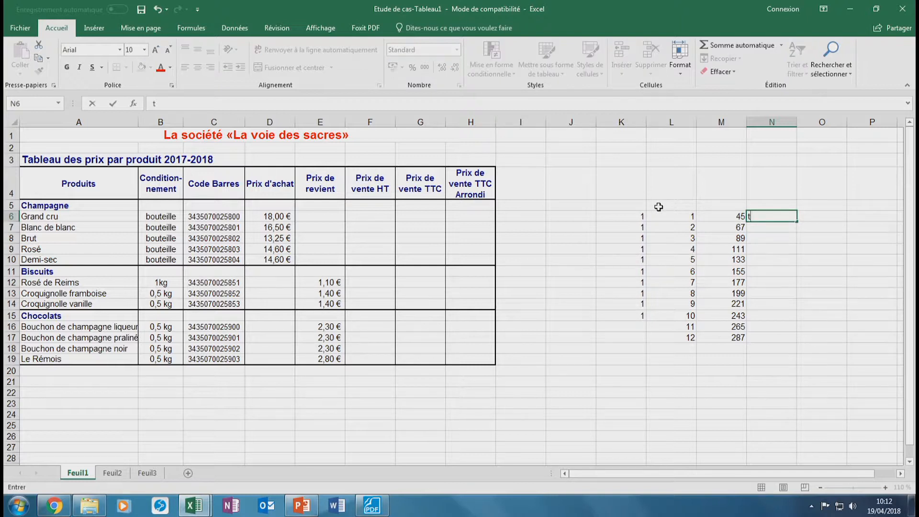
pyautogui.write('exte')
pyautogui.press('Return')
pyautogui.click(765, 218)
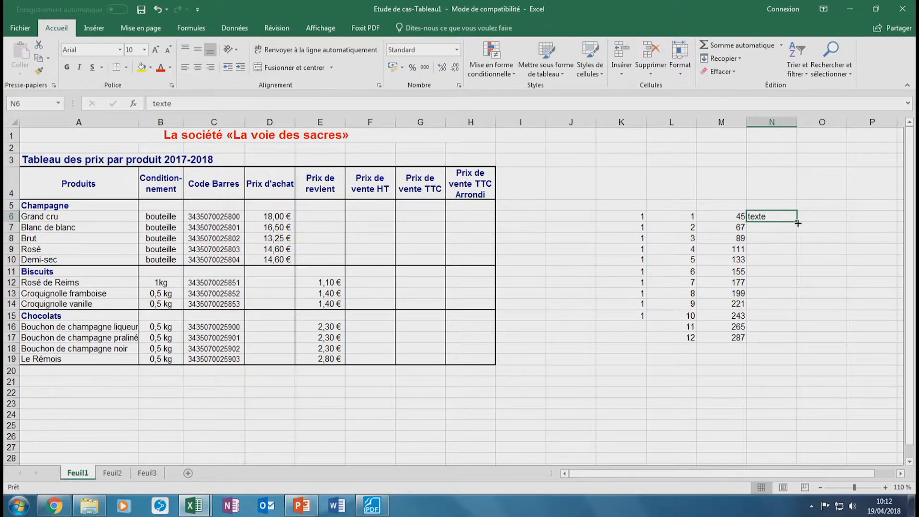
pyautogui.moveTo(797, 223); pyautogui.dragTo(794, 335)
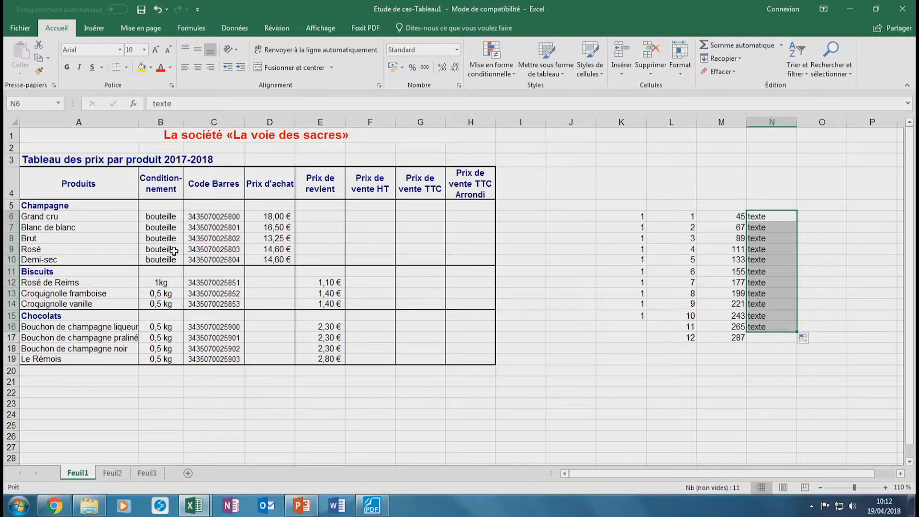
# - Clear the practice values from cells K6 to N17
pyautogui.click(571, 239)
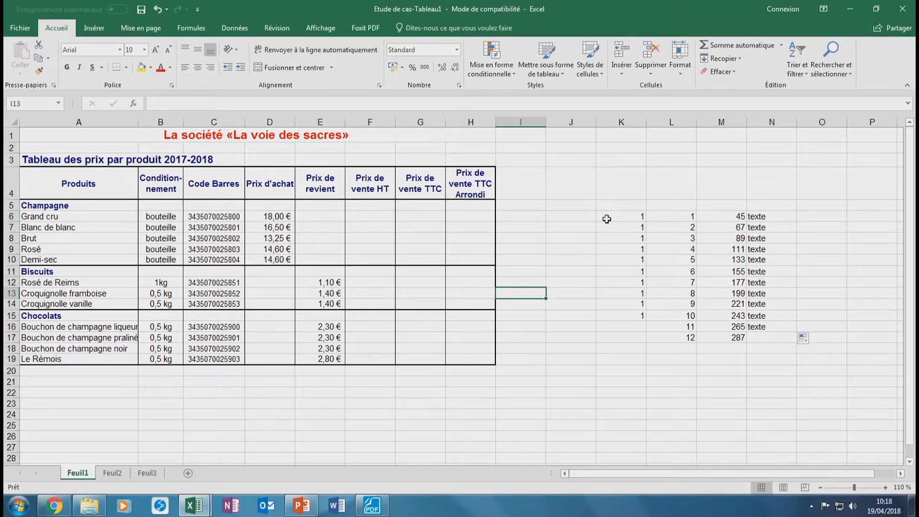
pyautogui.moveTo(608, 219); pyautogui.dragTo(764, 335)
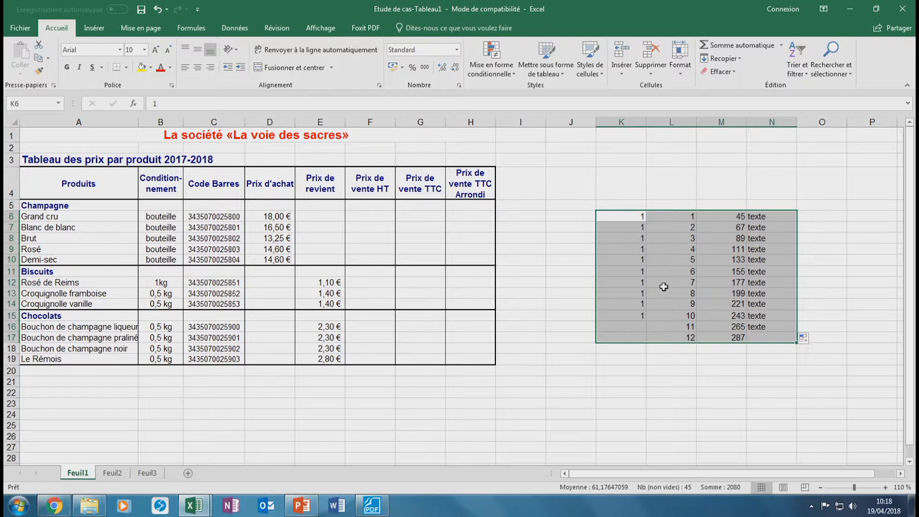
pyautogui.press('Delete')
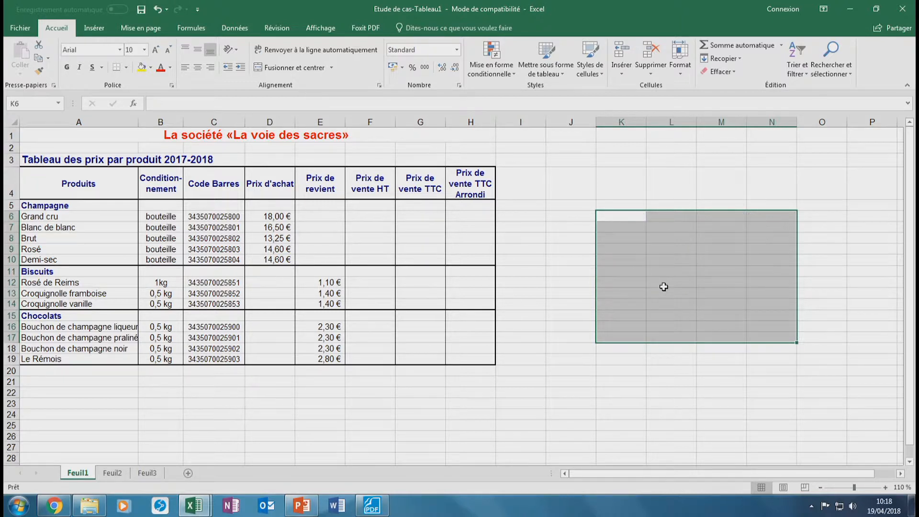
# - Select cell F6, consult the Champagne sales coefficient in the case study PDF in Foxit PhantomPDF, and return to Excel
pyautogui.click(307, 241)
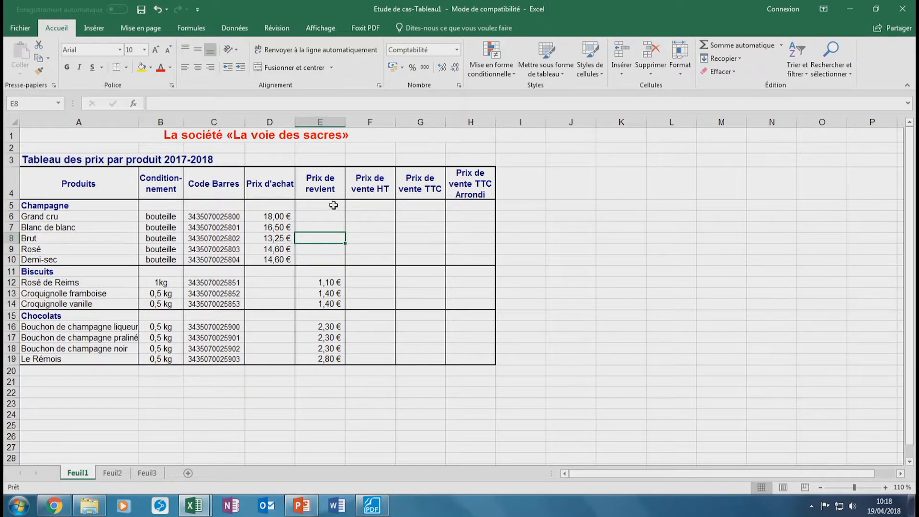
pyautogui.click(372, 221)
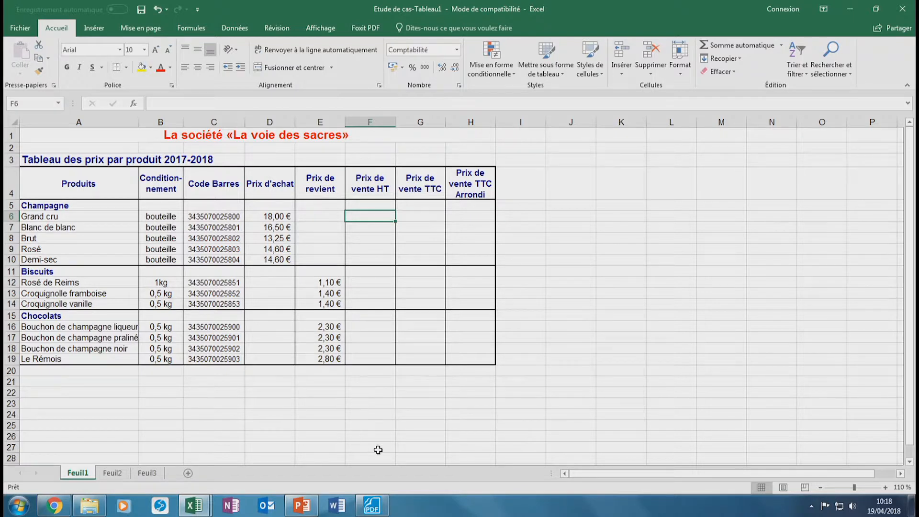
pyautogui.click(373, 506)
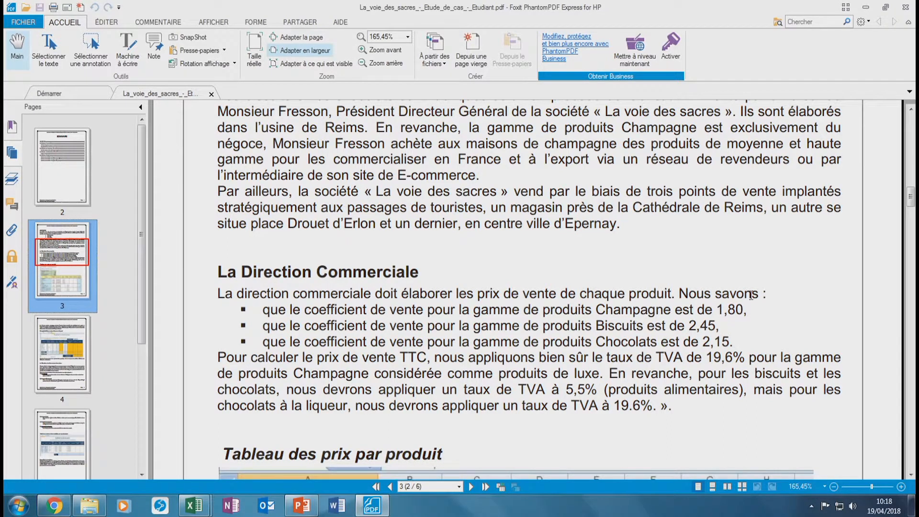
pyautogui.click(866, 8)
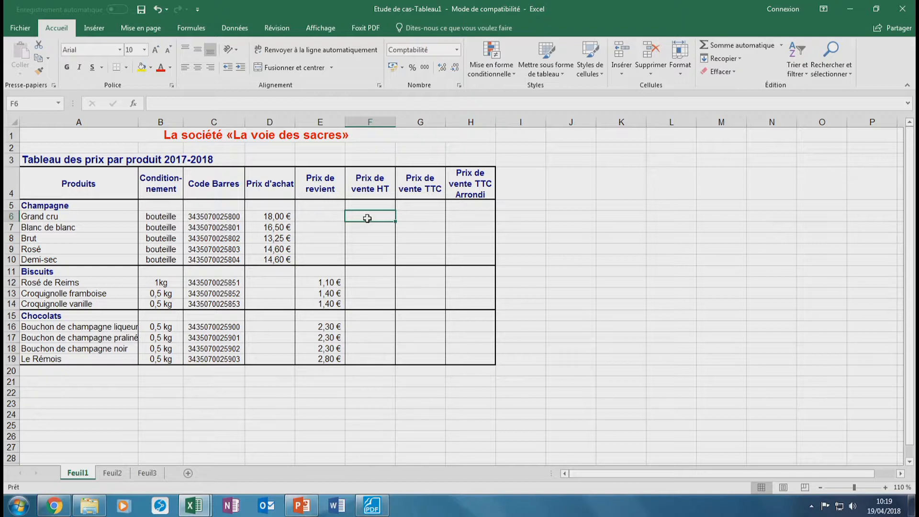
# - Try the formula =D6*1,8 in cell F6 for the Grand cru price before tax, and clear the cell
pyautogui.write('=')
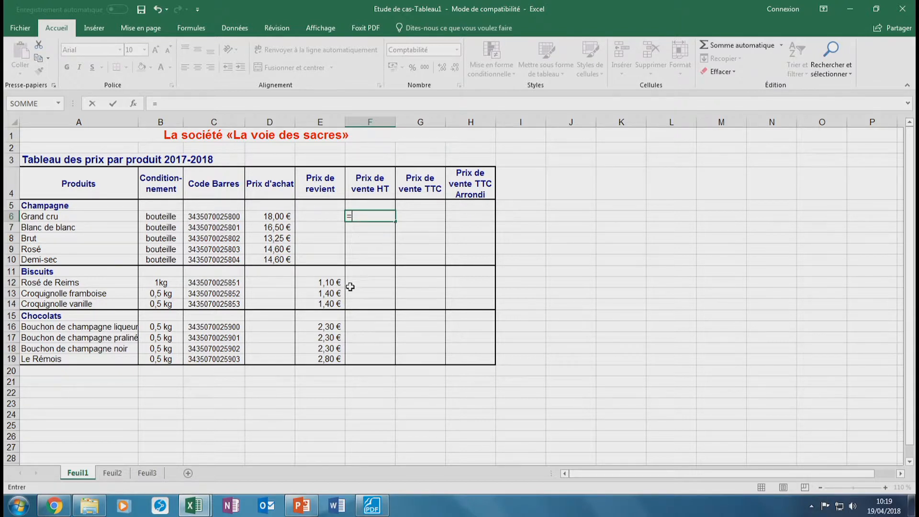
pyautogui.click(257, 218)
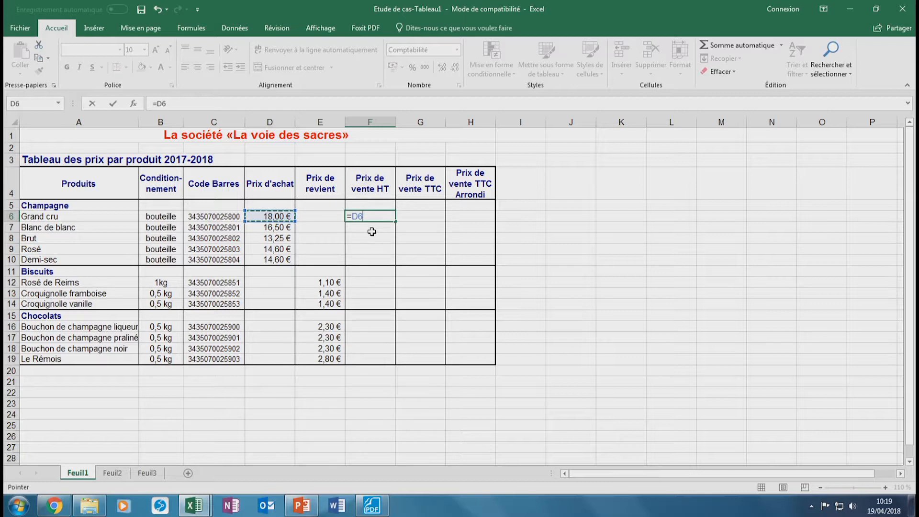
pyautogui.write('*1,8')
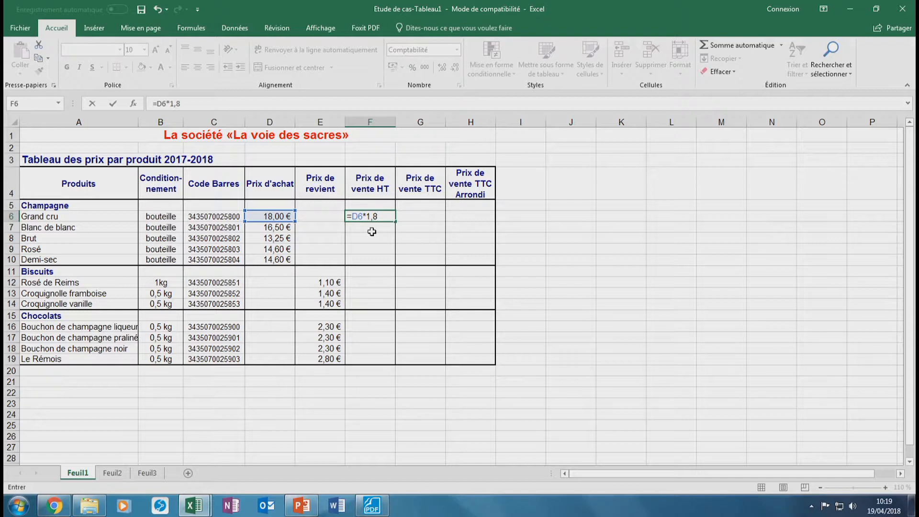
pyautogui.press('Return')
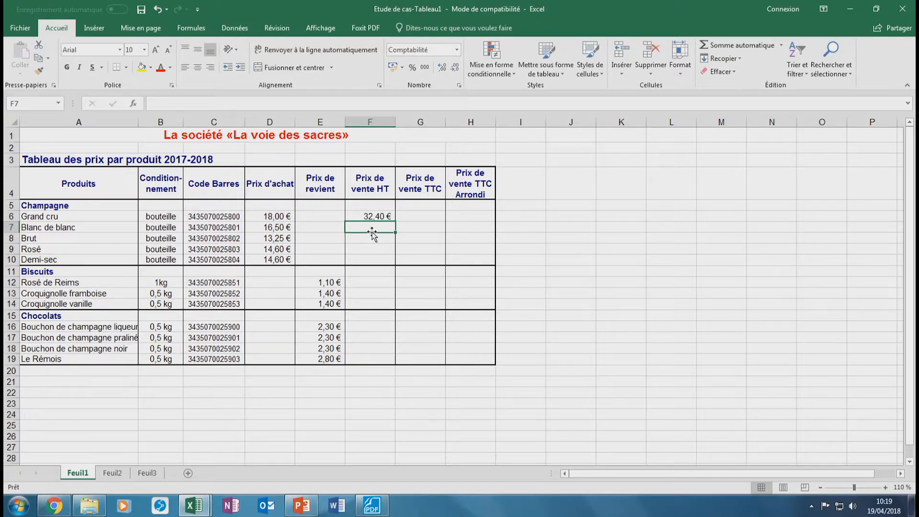
pyautogui.press('Up')
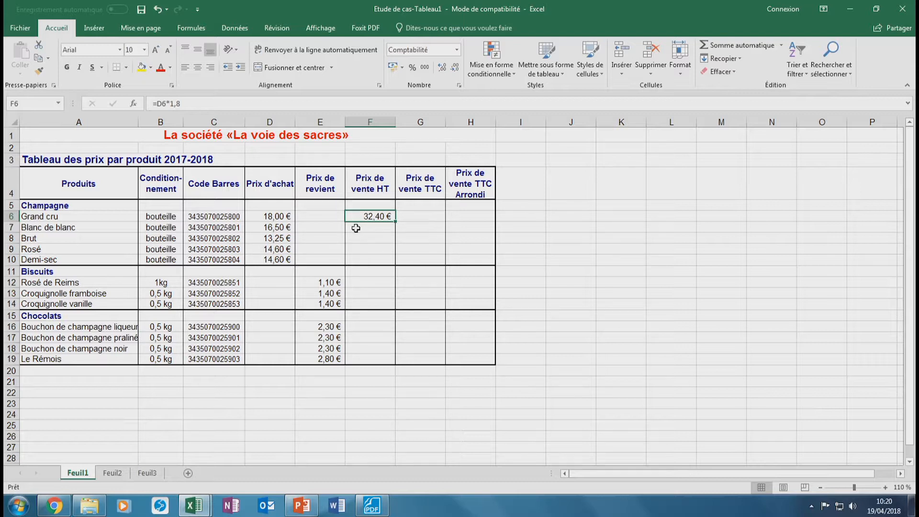
pyautogui.press('Delete')
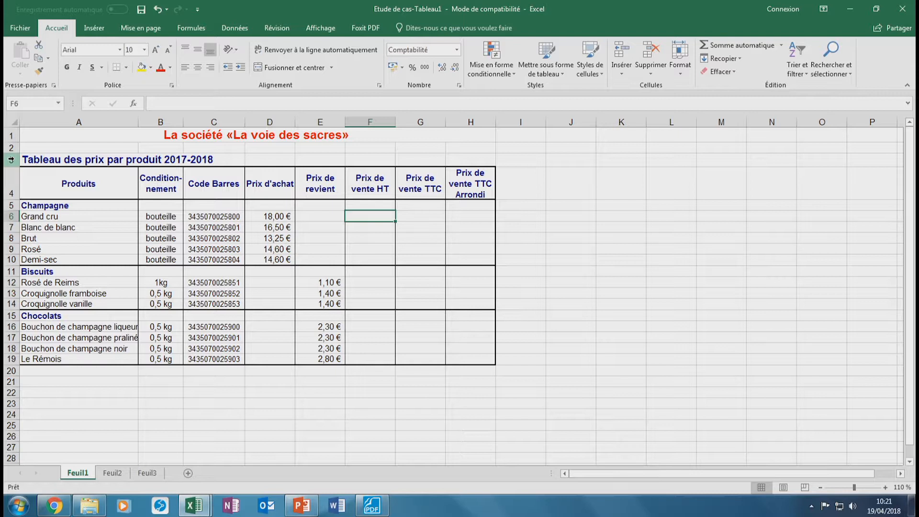
# - Insert eight blank rows above the "Tableau des prix par produit 2017-2018" heading, at rows 3 to 10
pyautogui.moveTo(11, 159); pyautogui.dragTo(11, 260)
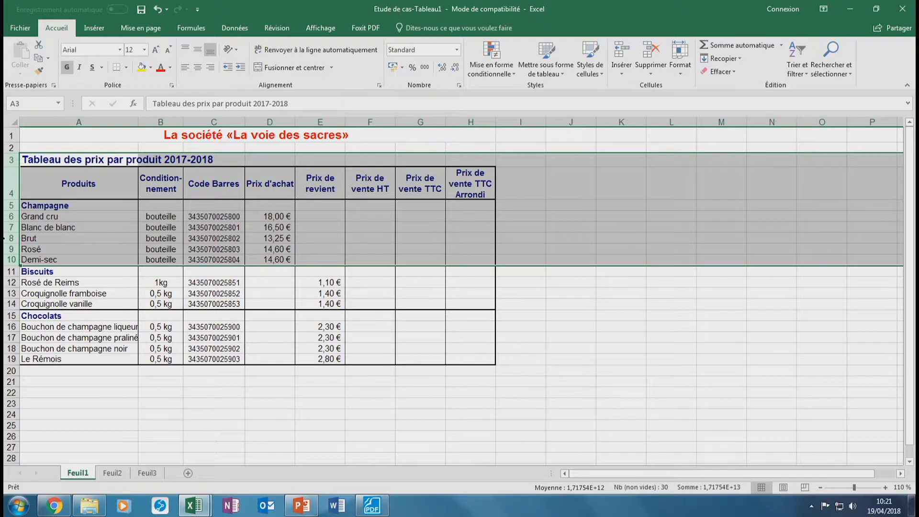
pyautogui.rightClick(9, 180)
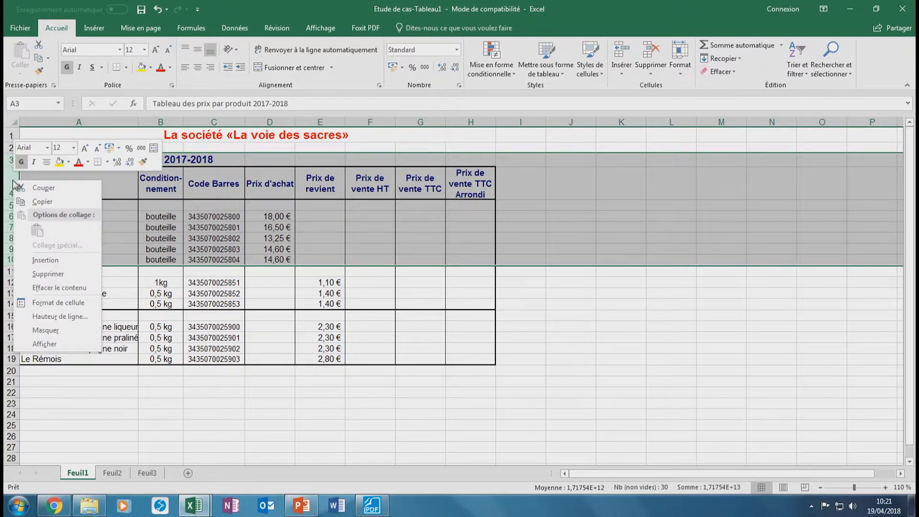
pyautogui.click(36, 261)
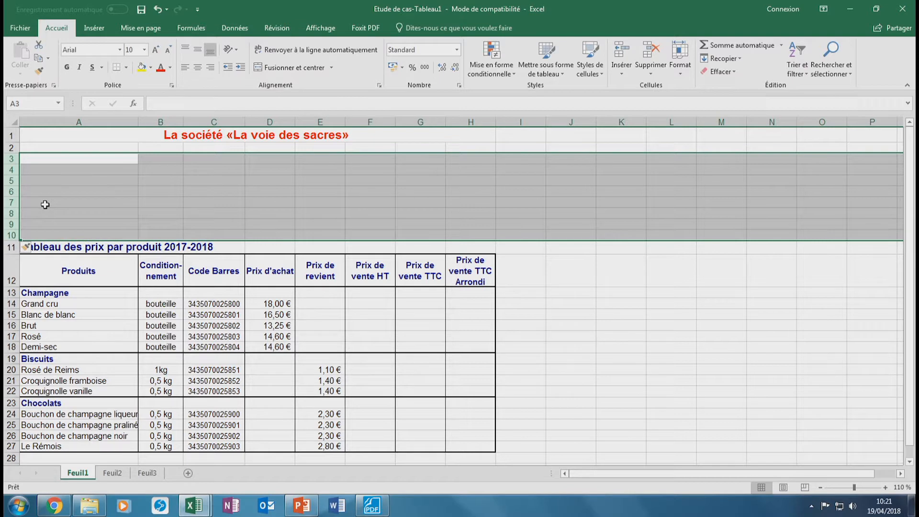
# - Enter the heading "Tableau de paramètres" in cell A3
pyautogui.click(48, 160)
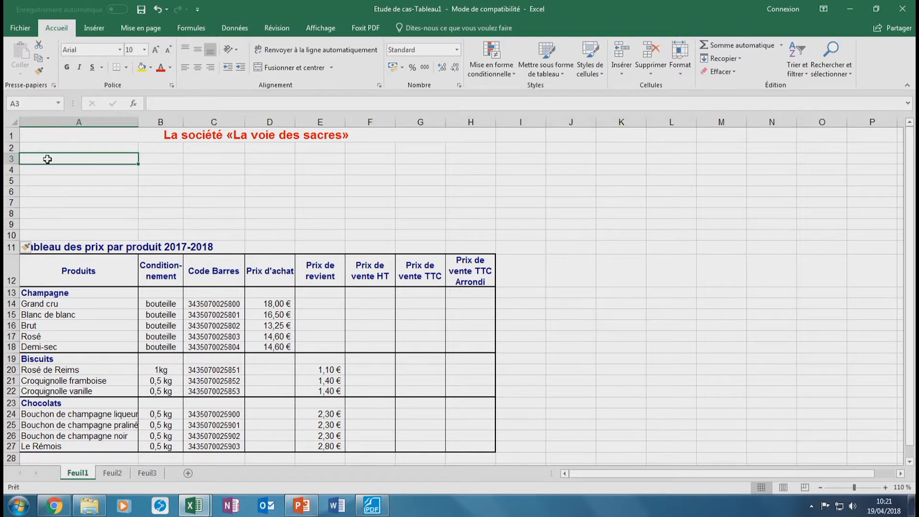
pyautogui.write('T')
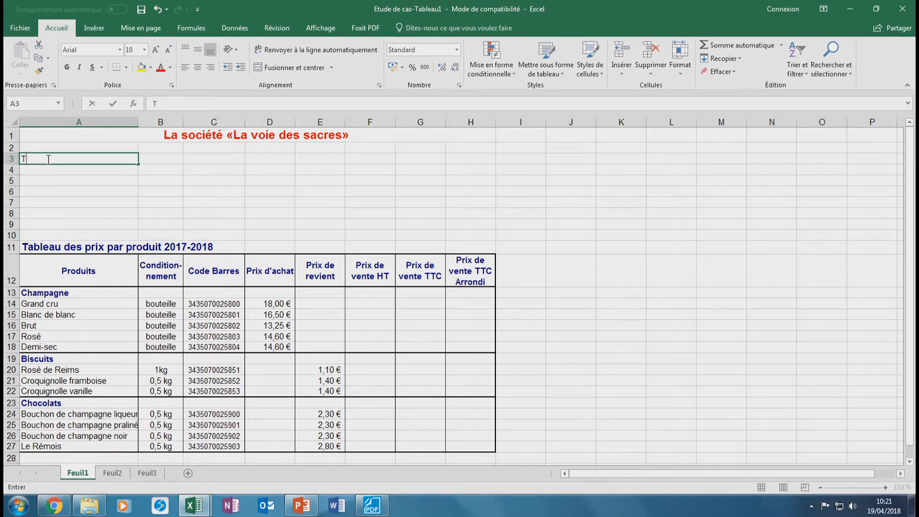
pyautogui.write('ableau ')
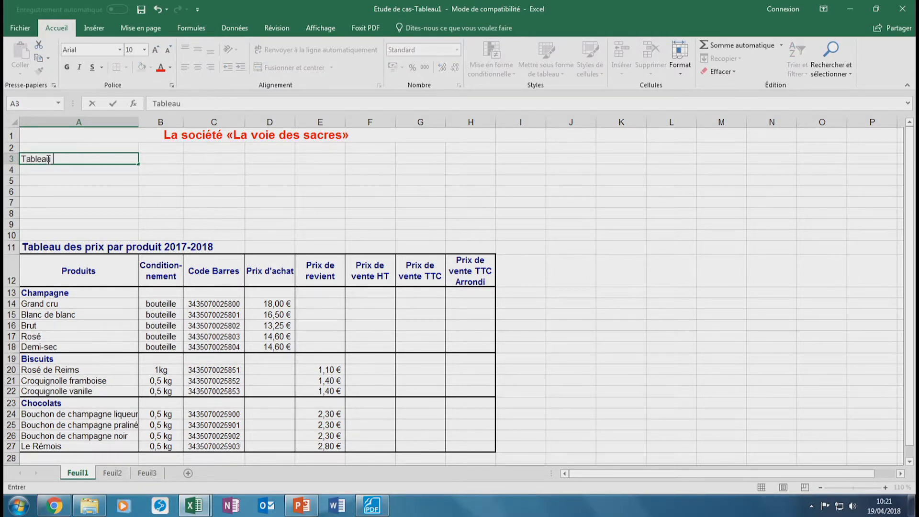
pyautogui.write('de paramèter')
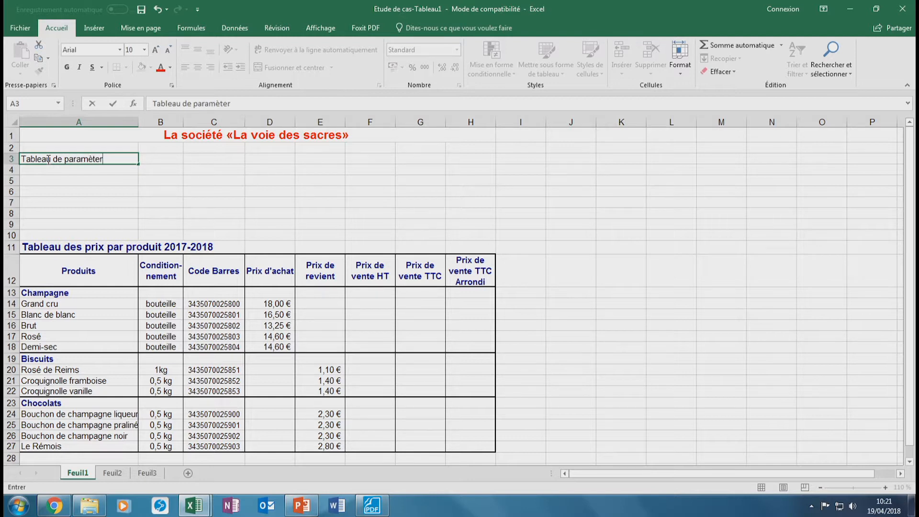
pyautogui.press('BackSpace')
pyautogui.press('BackSpace')
pyautogui.write('res')
pyautogui.press('Return')
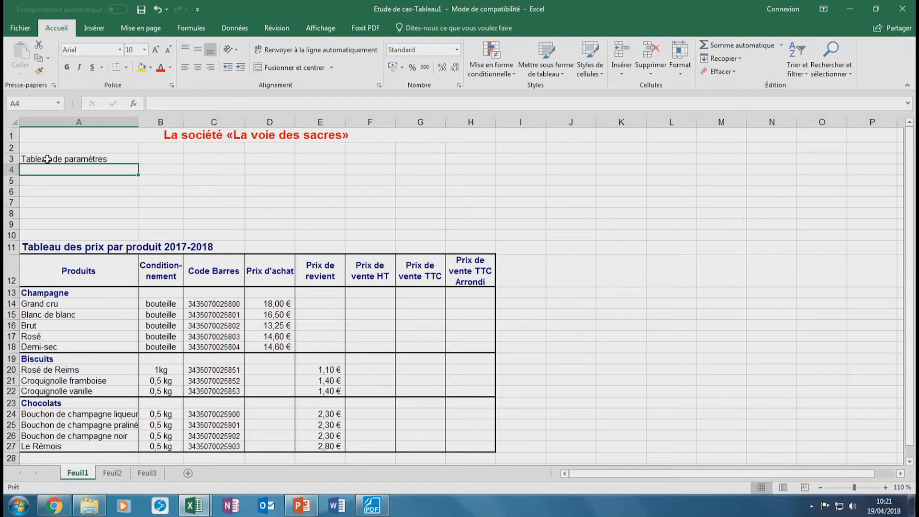
# - Enter the label "Coef de vente du Champagne" in cell A4 and its value 1,8 in B4
pyautogui.write('Coef de vente du ')
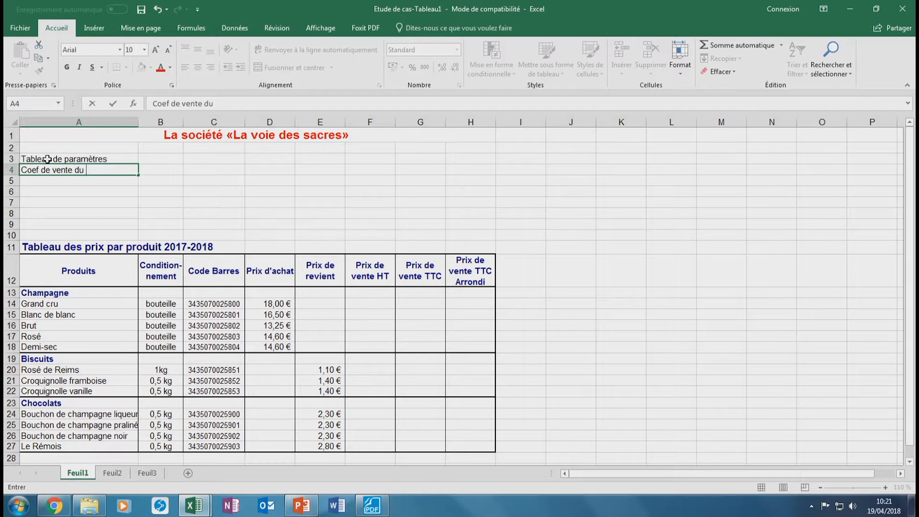
pyautogui.write('Champagne')
pyautogui.press('Tab')
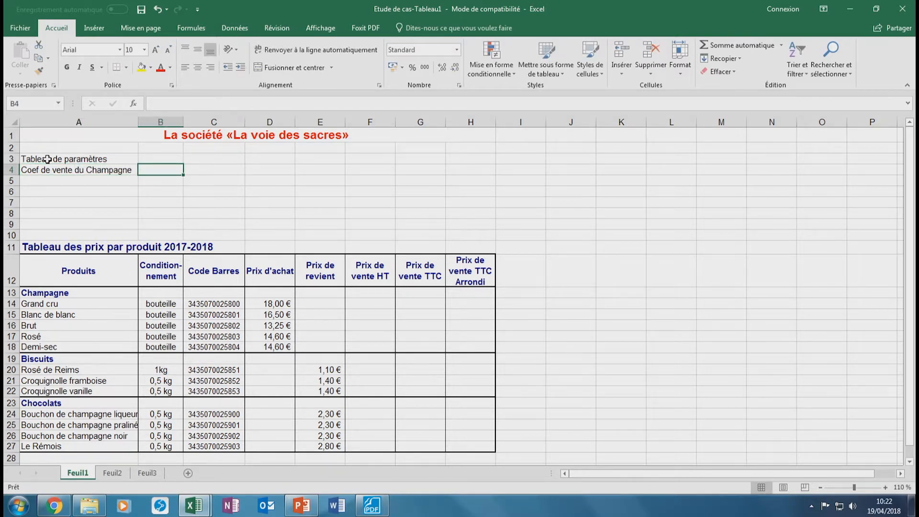
pyautogui.write('1,')
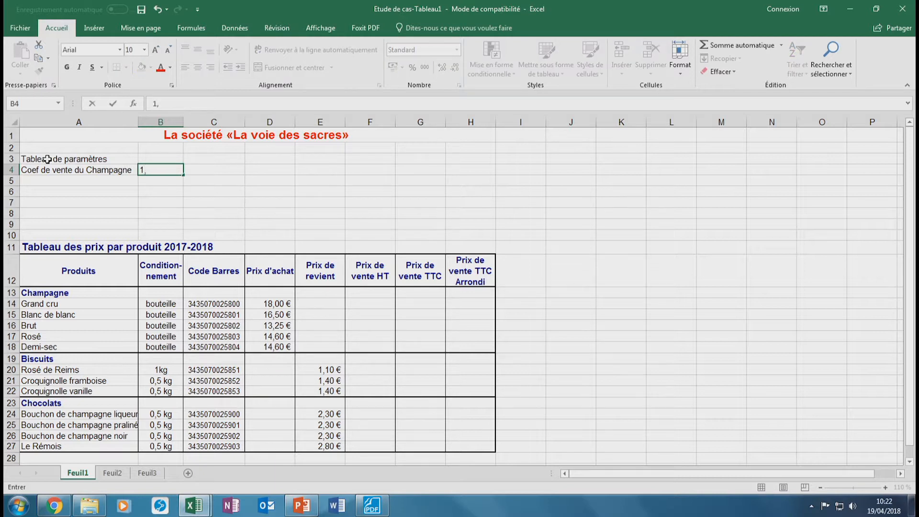
pyautogui.write('8')
pyautogui.press('Return')
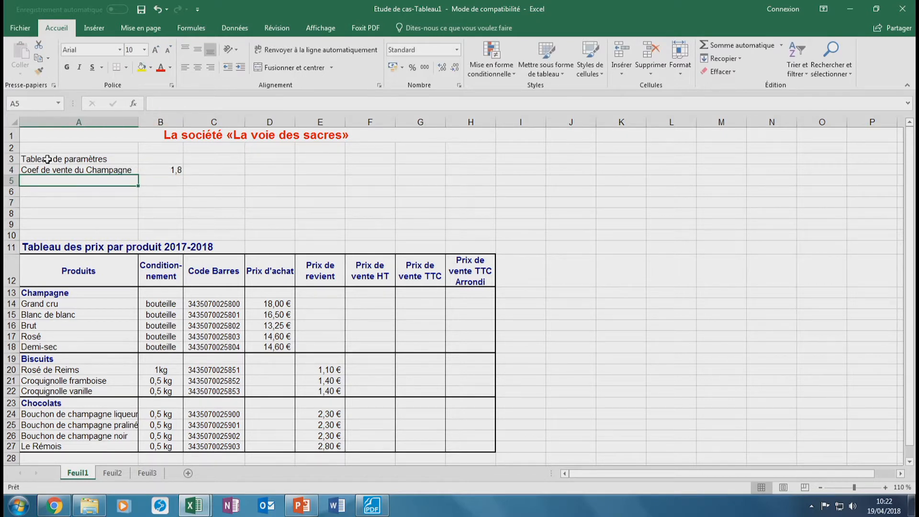
pyautogui.press('Up')
pyautogui.press('Right')
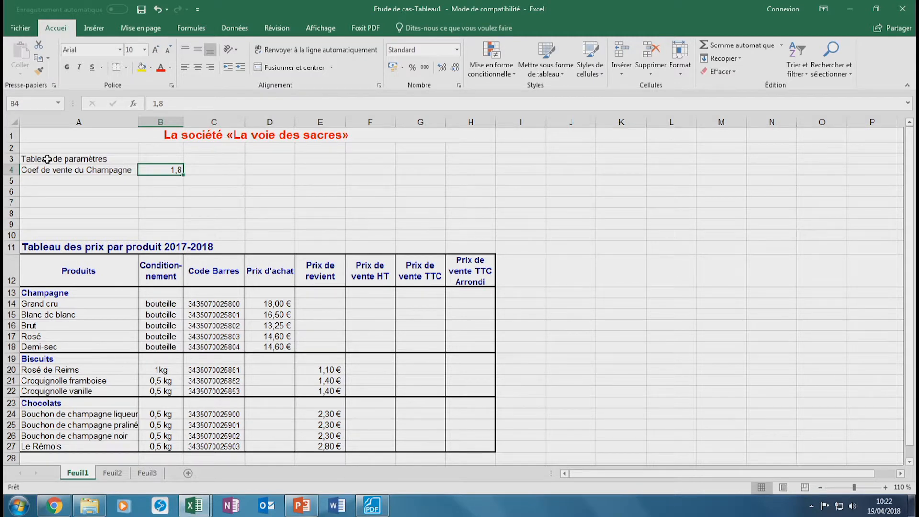
pyautogui.press('Return')
pyautogui.press('Left')
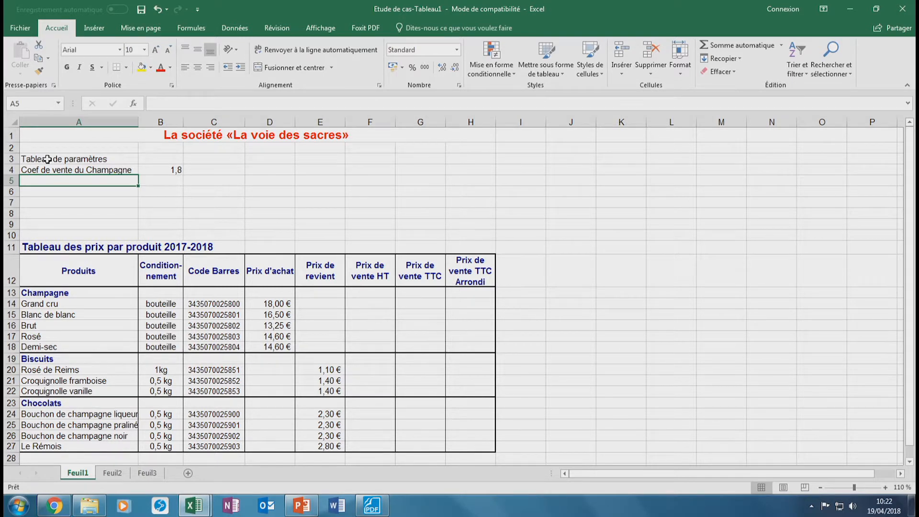
# - Enter the label "Coef de vente des biscuits" in cell A5 and move to B5 for its value
pyautogui.write('Coefr d')
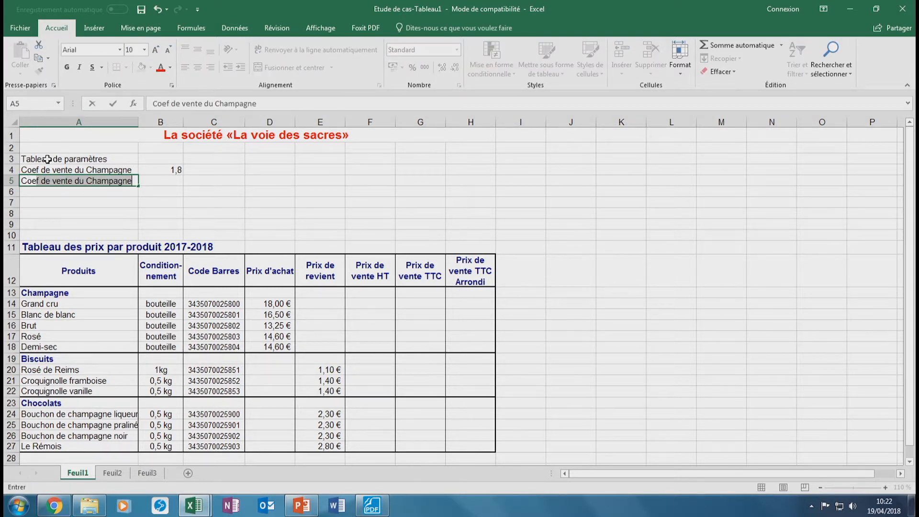
pyautogui.press('BackSpace')
pyautogui.press('BackSpace')
pyautogui.press('BackSpace')
pyautogui.write('de vente des ')
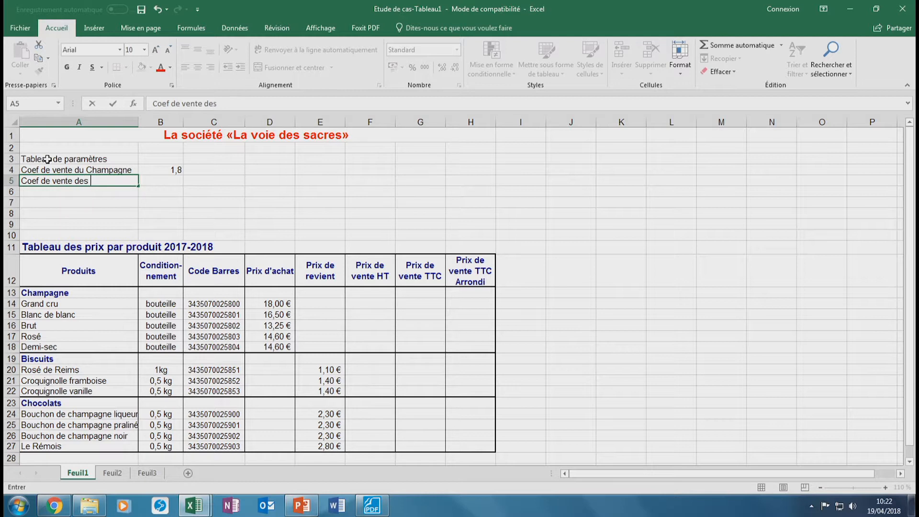
pyautogui.write('biscuits')
pyautogui.press('Tab')
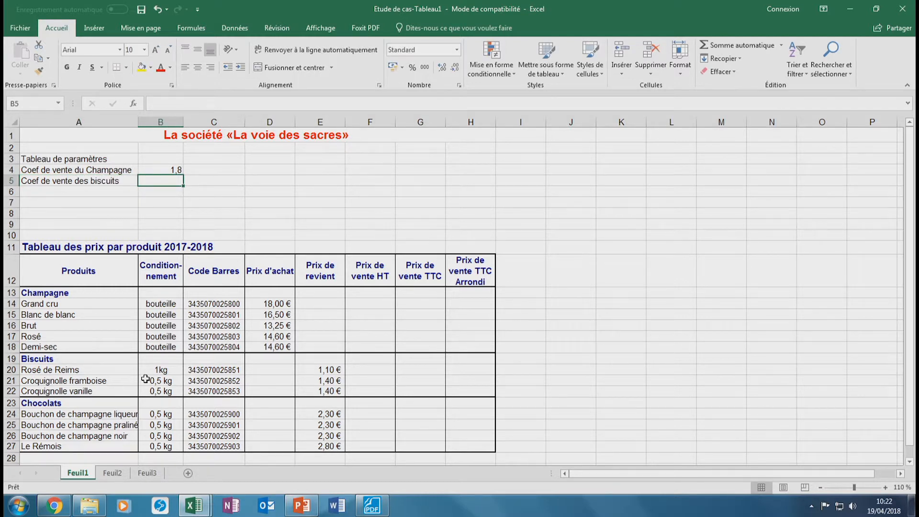
# - Look up the Biscuits sales coefficient in the case study PDF and enter 2,45 in cell B5 of the Excel workbook
pyautogui.click(368, 508)
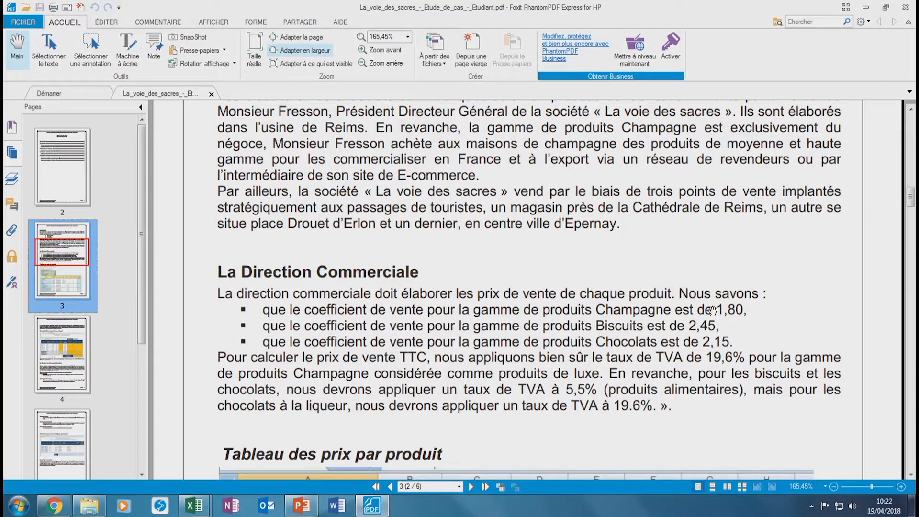
pyautogui.moveTo(190, 510)
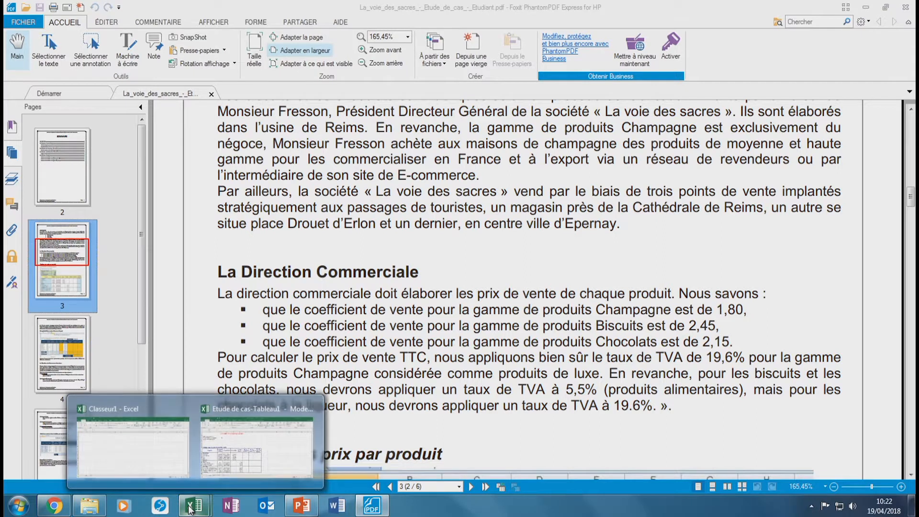
pyautogui.click(249, 443)
pyautogui.write('2,45')
pyautogui.press('Return')
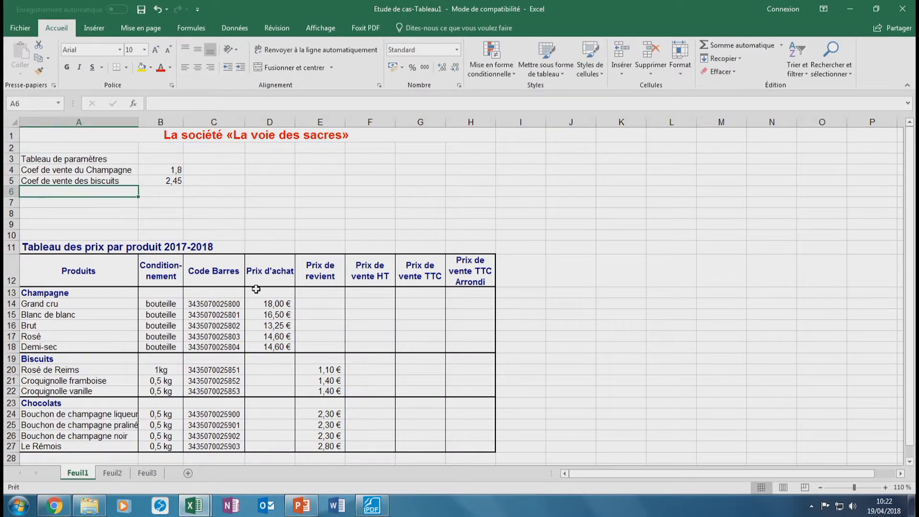
# - Enter the label "Coef de vente des chocolats" in cell A6 and its value 2,15 in B6
pyautogui.write('Coef de vente d')
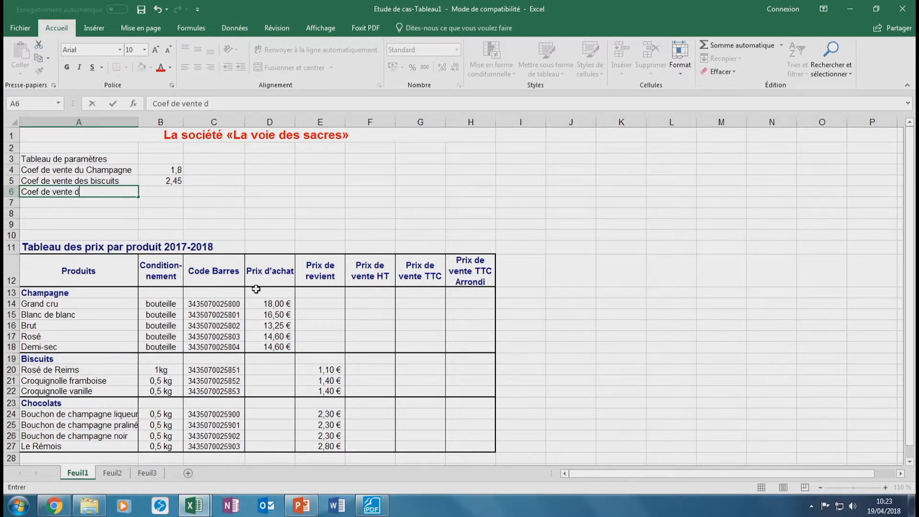
pyautogui.write('eschocolats')
pyautogui.press('Tab')
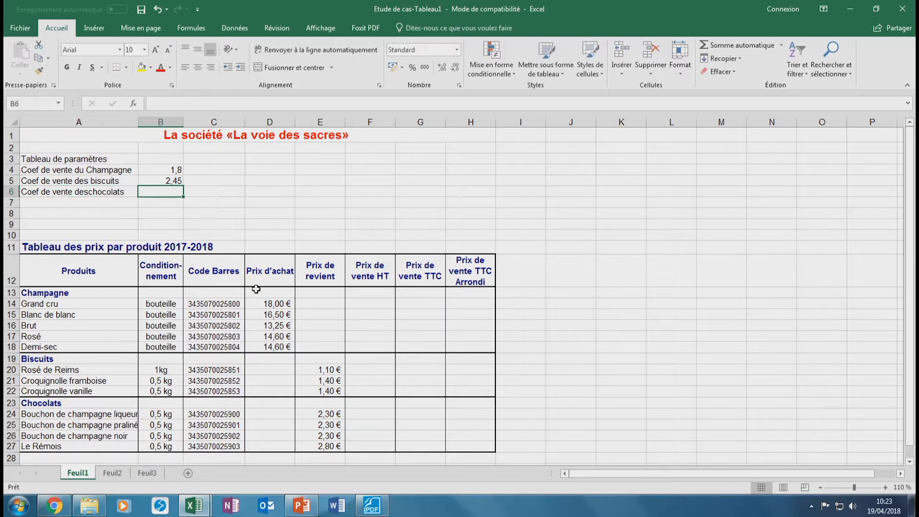
pyautogui.press('Left')
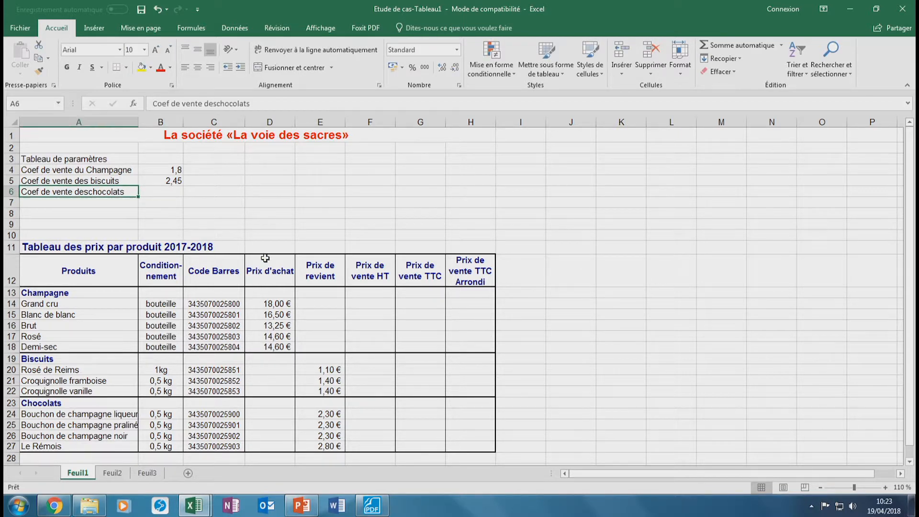
pyautogui.click(217, 104)
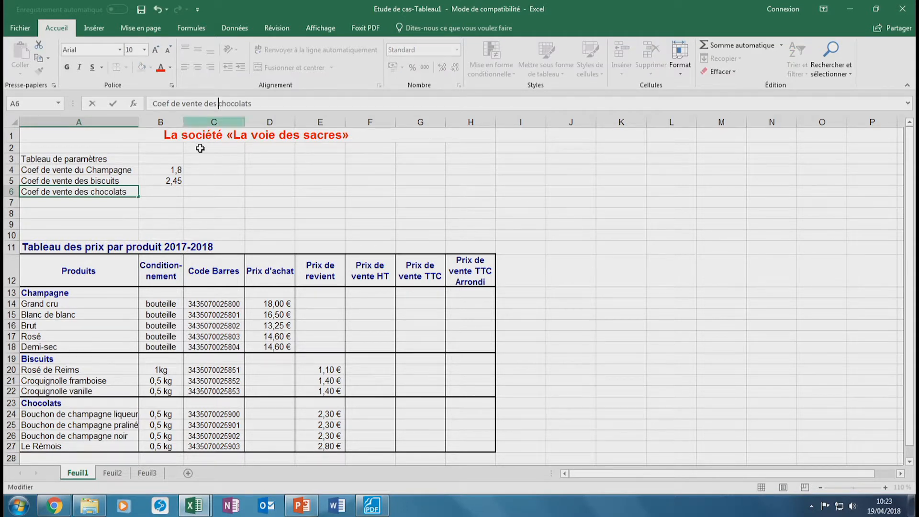
pyautogui.press('Return')
pyautogui.press('Up')
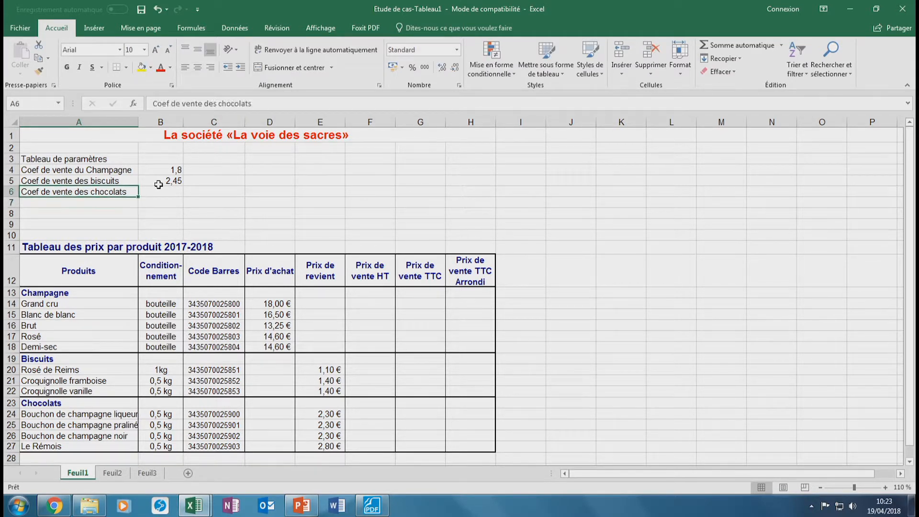
pyautogui.press('Right')
pyautogui.write('2,15')
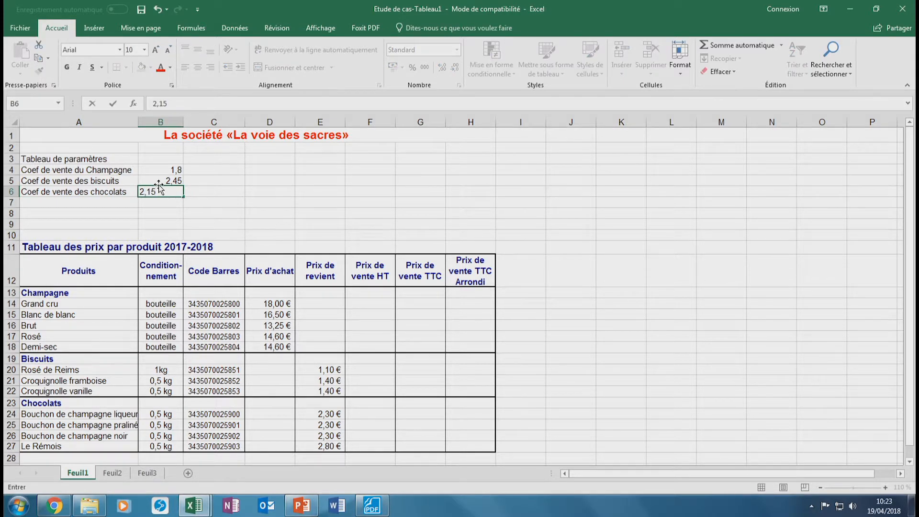
pyautogui.press('Return')
pyautogui.press('Left')
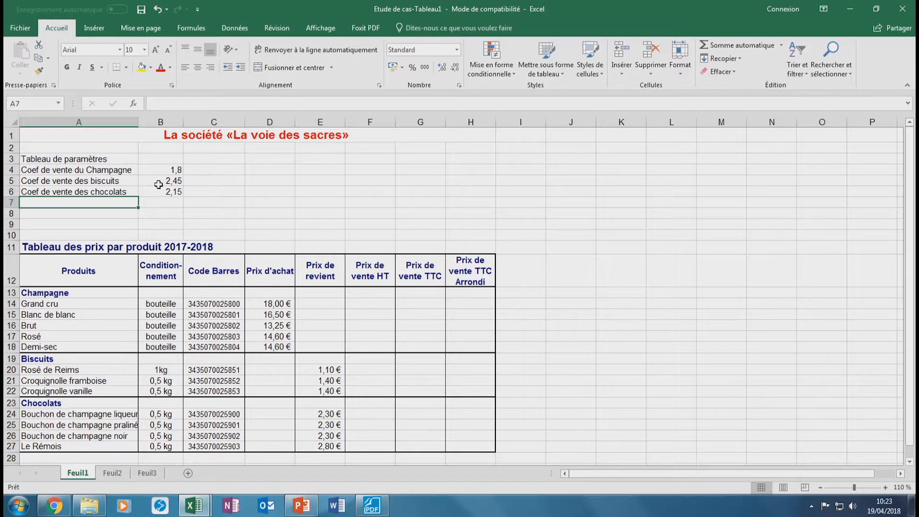
# - Enter the label "TVA Luxe" in cell A7 and its rate 20% in B7
pyautogui.write('TVA')
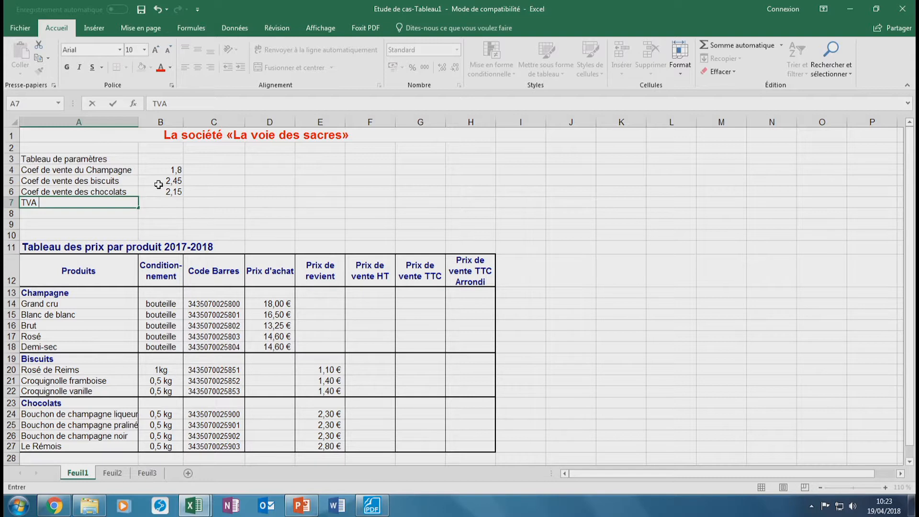
pyautogui.write(' Luxe')
pyautogui.press('Tab')
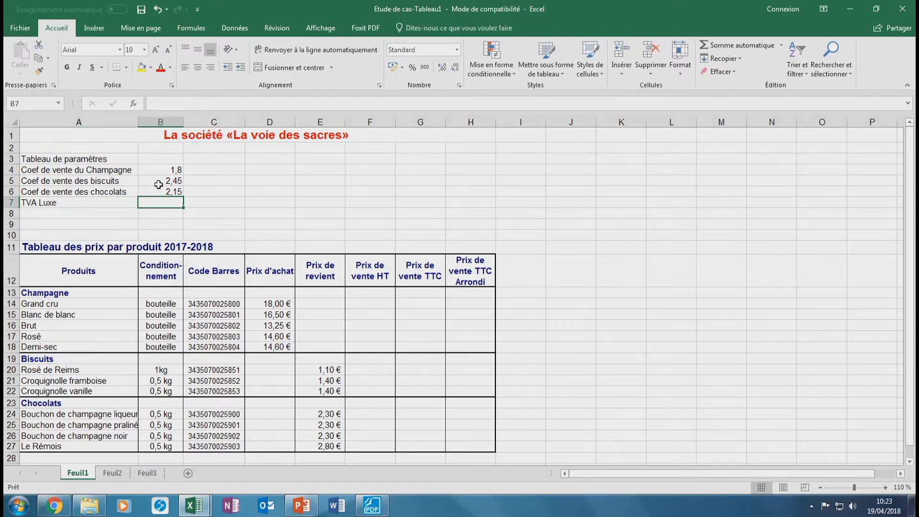
pyautogui.write('20')
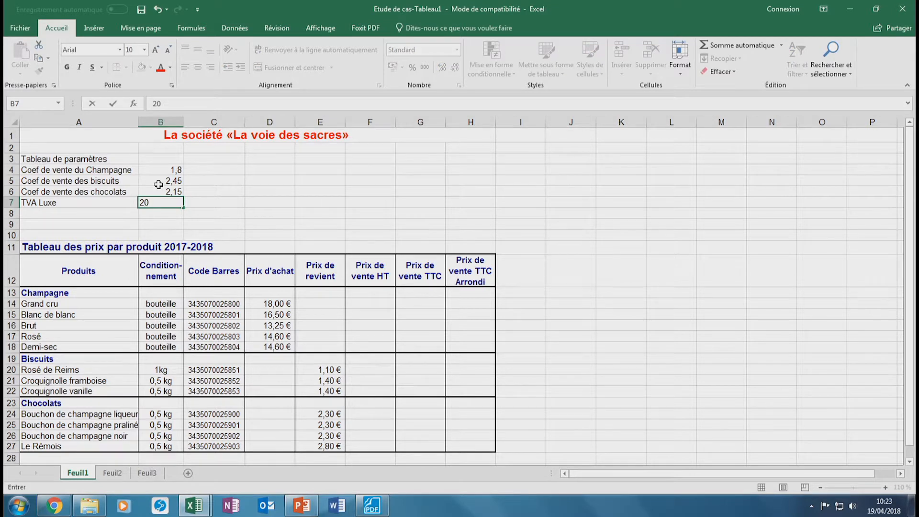
pyautogui.write('%')
pyautogui.press('Return')
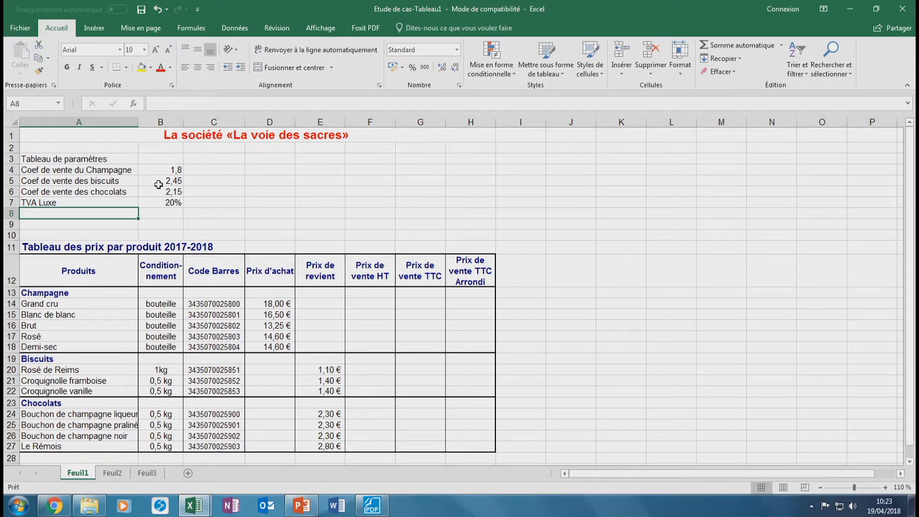
# - Enter the label "TVA Alimentaire" in cell A8 and its rate 5,5% in B8
pyautogui.write('TVA Alimentaire')
pyautogui.press('Tab')
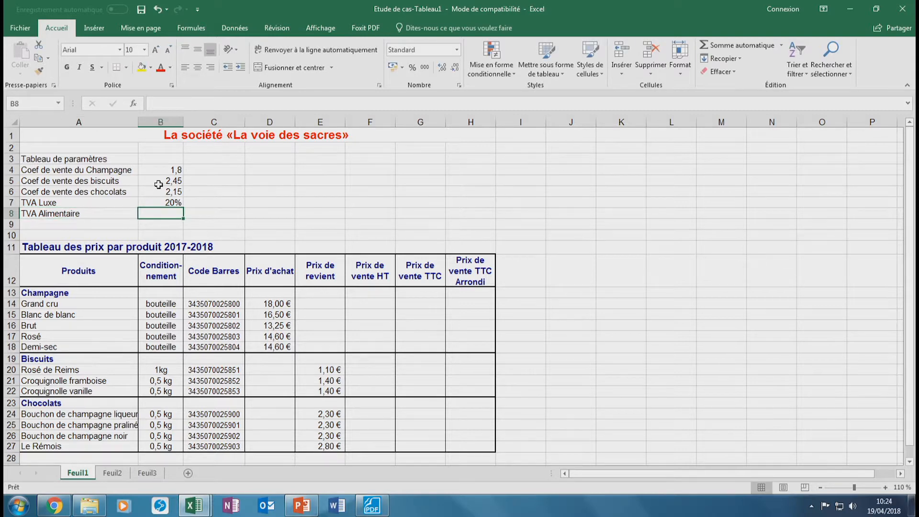
pyautogui.write('5,5%')
pyautogui.press('Return')
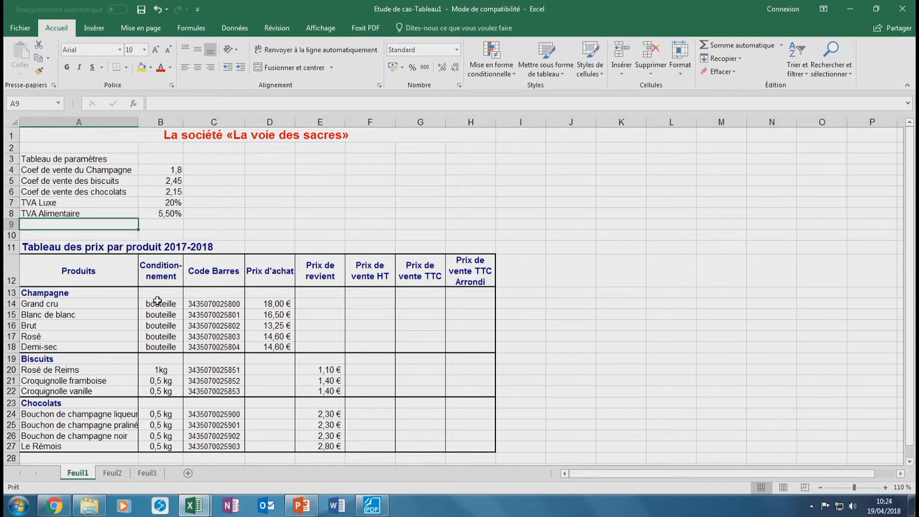
# - Calculate the Grand cru "Prix de vente HT" in F14 with the formula =D14*B4
pyautogui.click(364, 305)
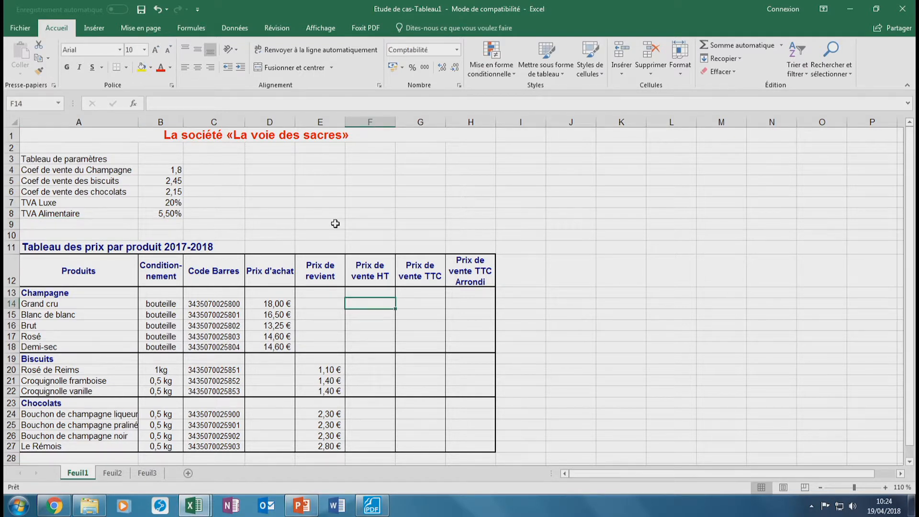
pyautogui.write('=')
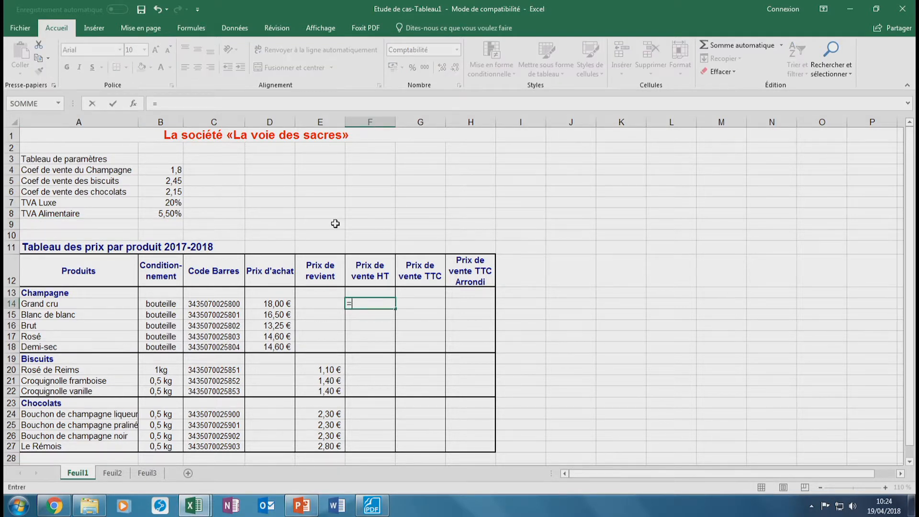
pyautogui.click(261, 304)
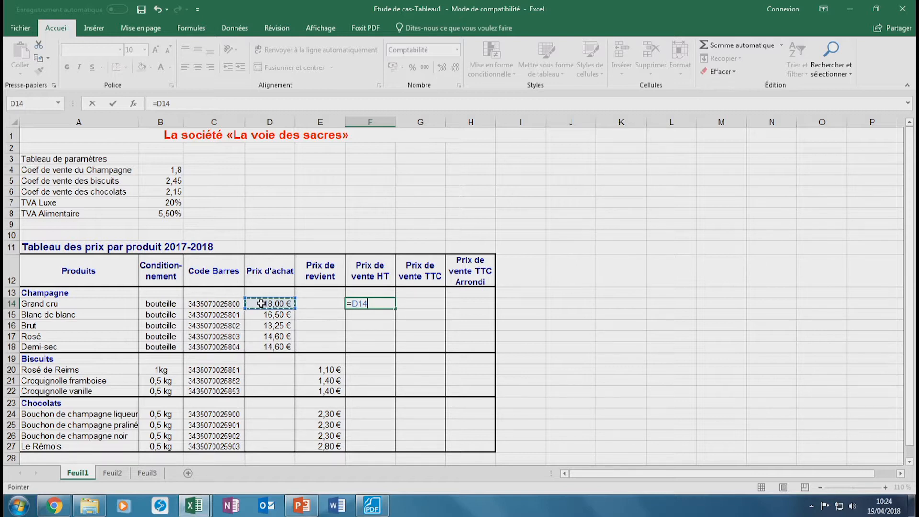
pyautogui.write('*')
pyautogui.click(161, 168)
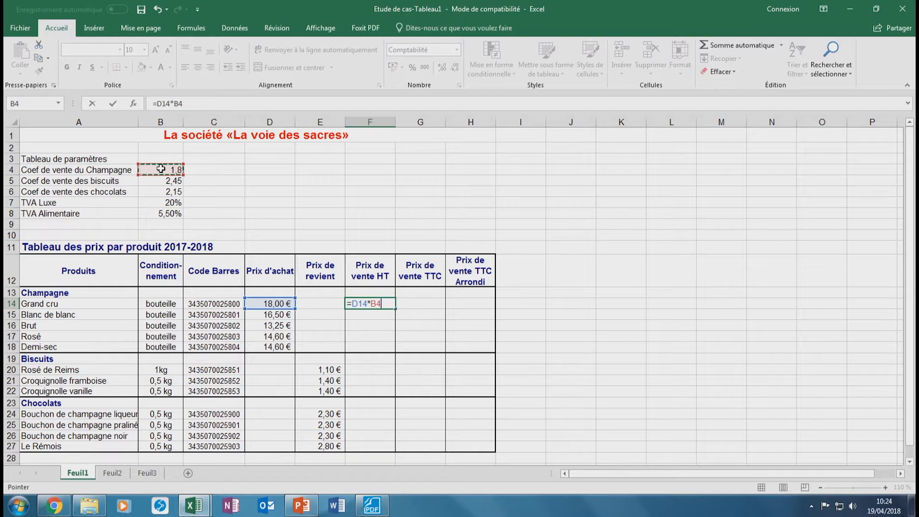
pyautogui.press('Return')
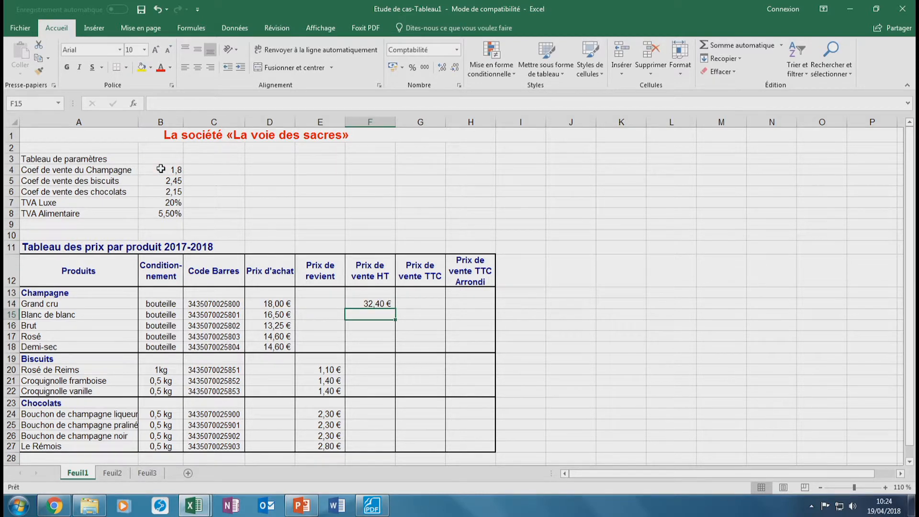
# - Copy the F14 formula down to F18 and inspect the cell references in F16, F17 and F18
pyautogui.press('Up')
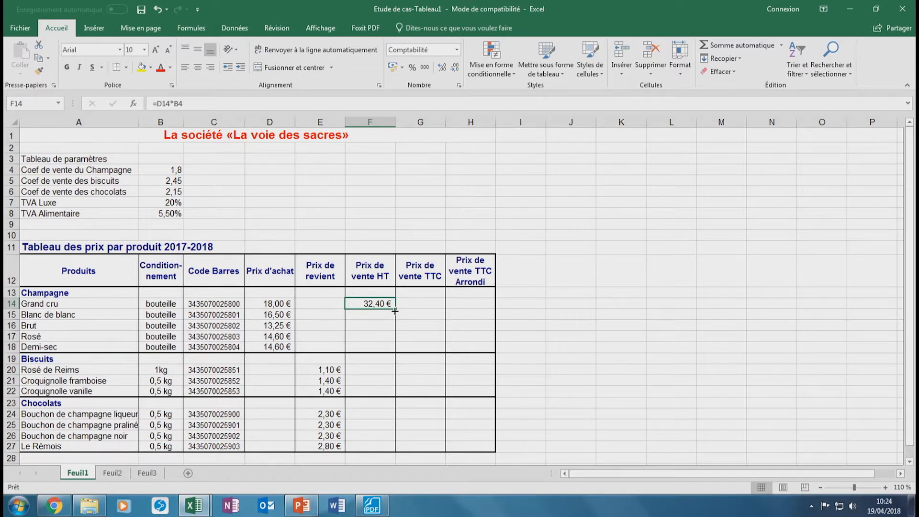
pyautogui.moveTo(395, 311); pyautogui.dragTo(393, 352)
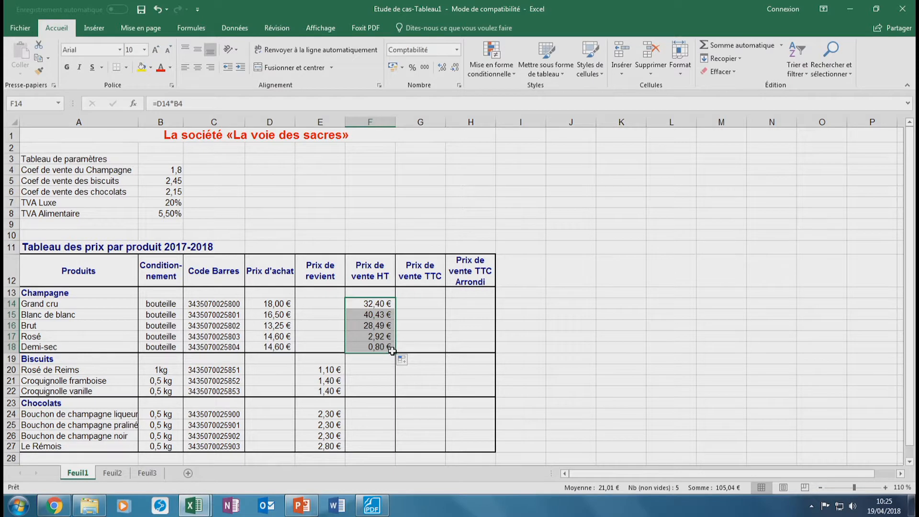
pyautogui.click(366, 324)
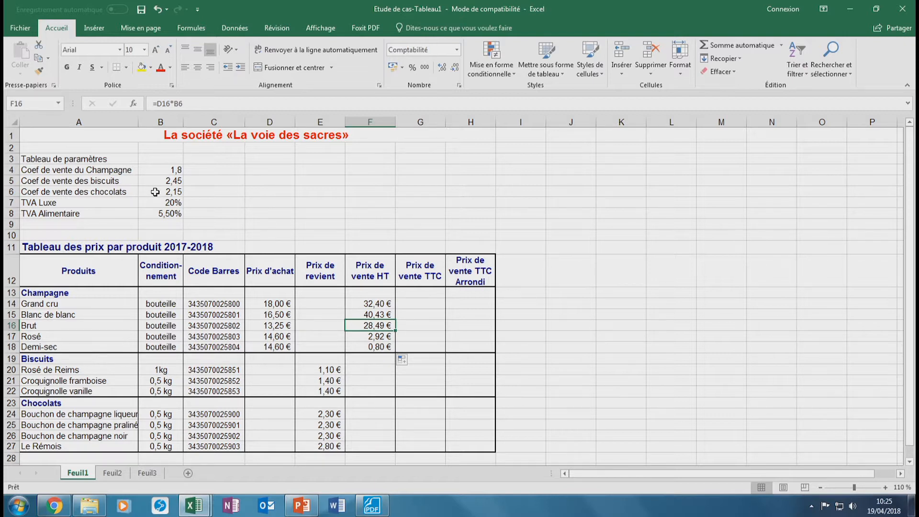
pyautogui.click(366, 338)
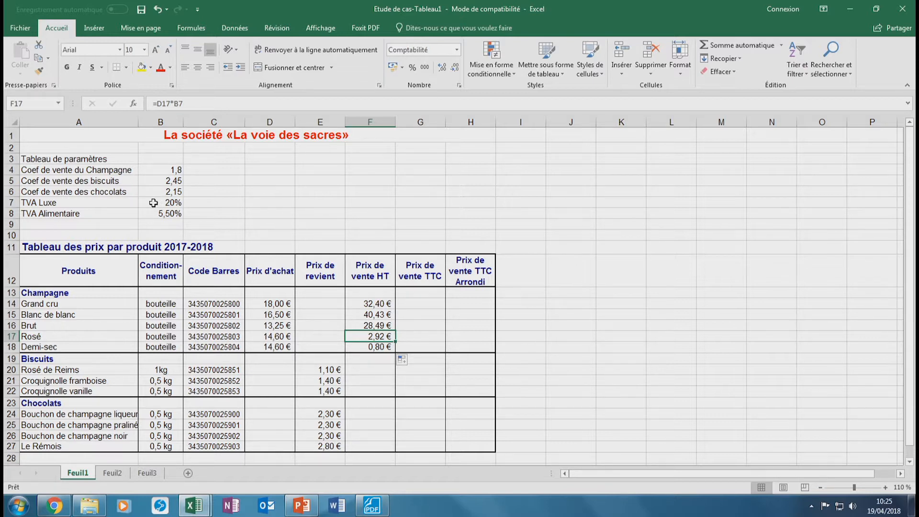
pyautogui.click(360, 347)
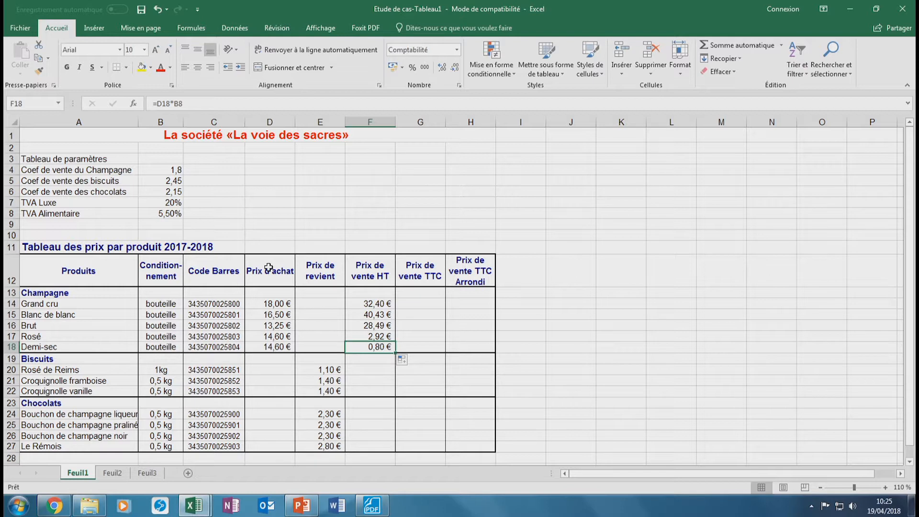
# - Lock the row of the coefficient reference in the F14 formula so that it reads =D14*B$4
pyautogui.press('Up')
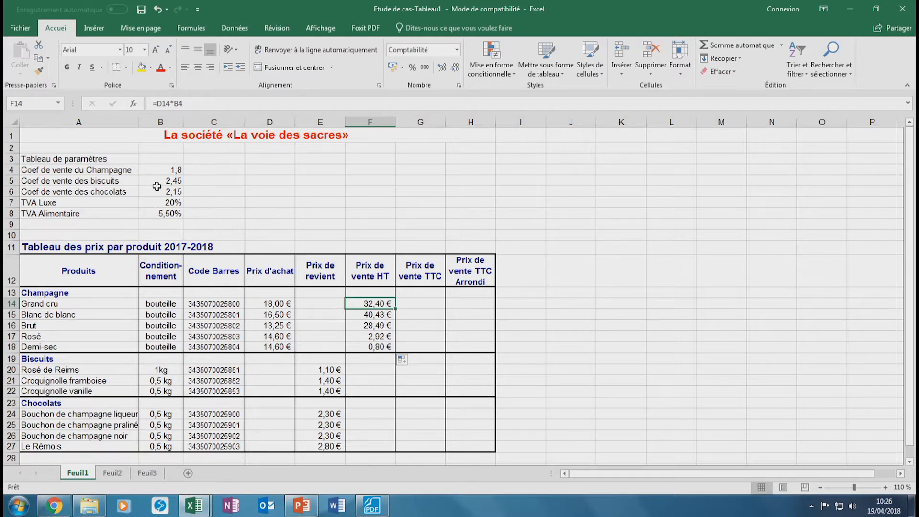
pyautogui.click(178, 105)
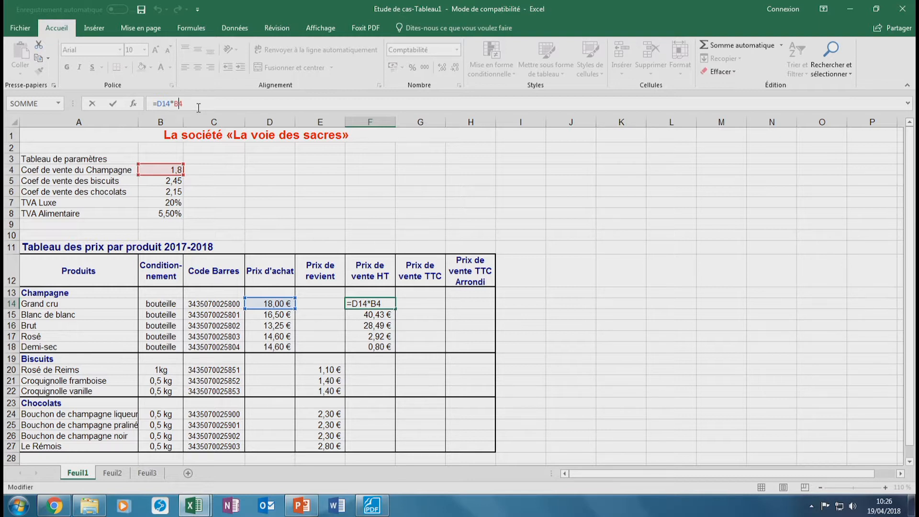
pyautogui.write('$')
pyautogui.press('BackSpace')
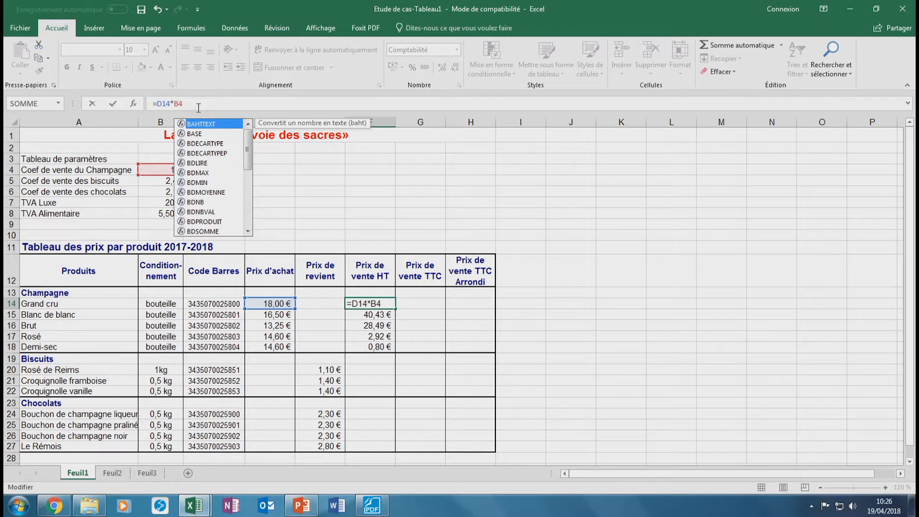
pyautogui.press('F4')
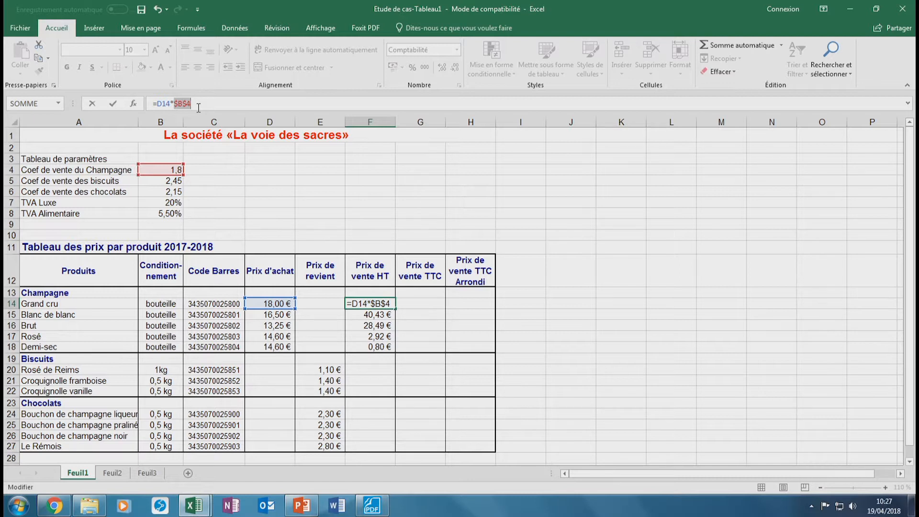
pyautogui.press('F4')
pyautogui.press('F4')
pyautogui.press('F4')
pyautogui.press('F4')
pyautogui.press('F4')
pyautogui.press('Return')
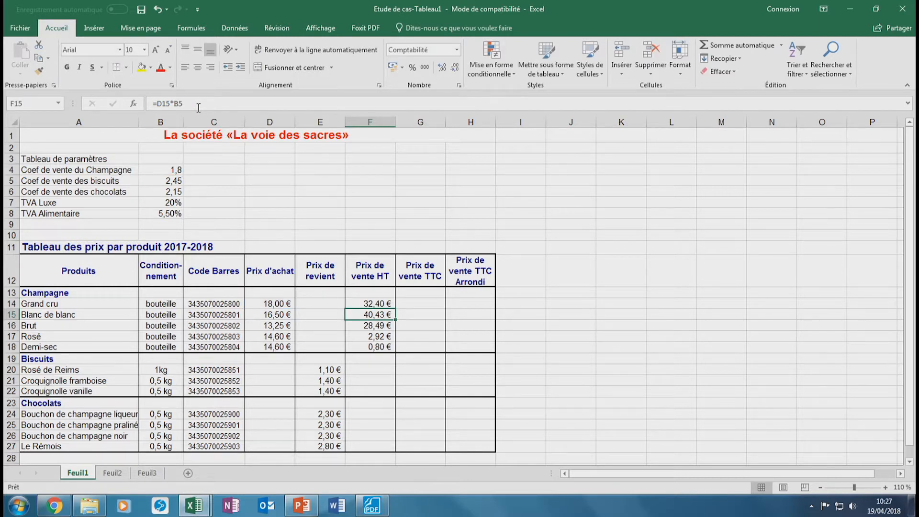
# - Copy the F14 formula with the locked row down to F18 and check the references in F16 to F18
pyautogui.press('Up')
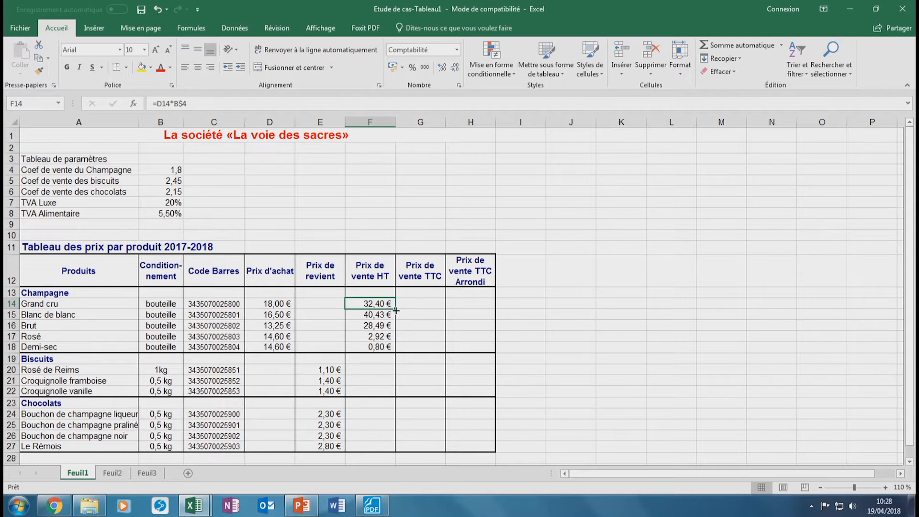
pyautogui.moveTo(396, 311); pyautogui.dragTo(394, 350)
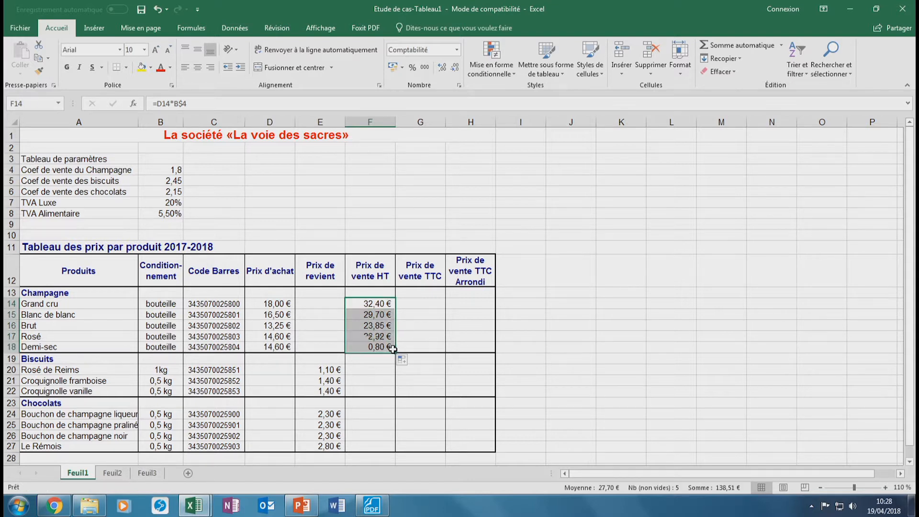
pyautogui.click(360, 326)
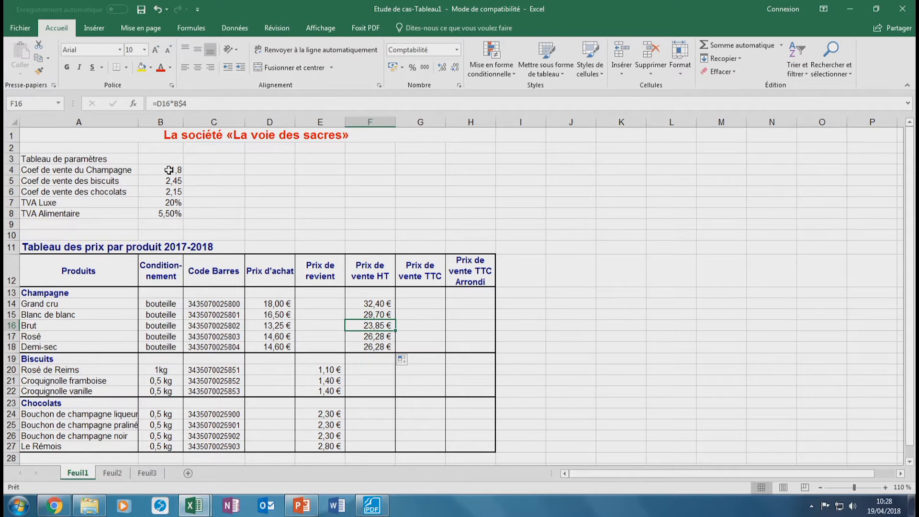
pyautogui.click(368, 337)
pyautogui.click(370, 345)
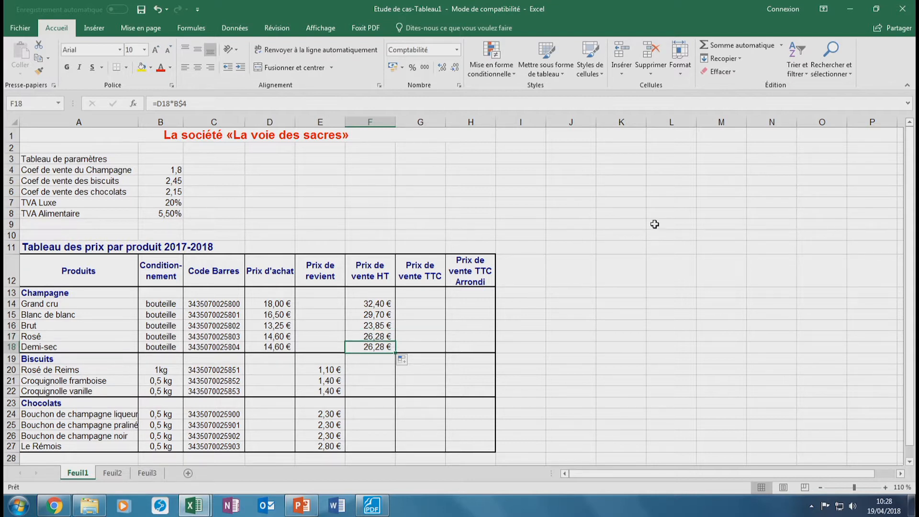
# - Enter the example reference $B$4 in cell L15 and label it "absolue" in M15
pyautogui.click(652, 314)
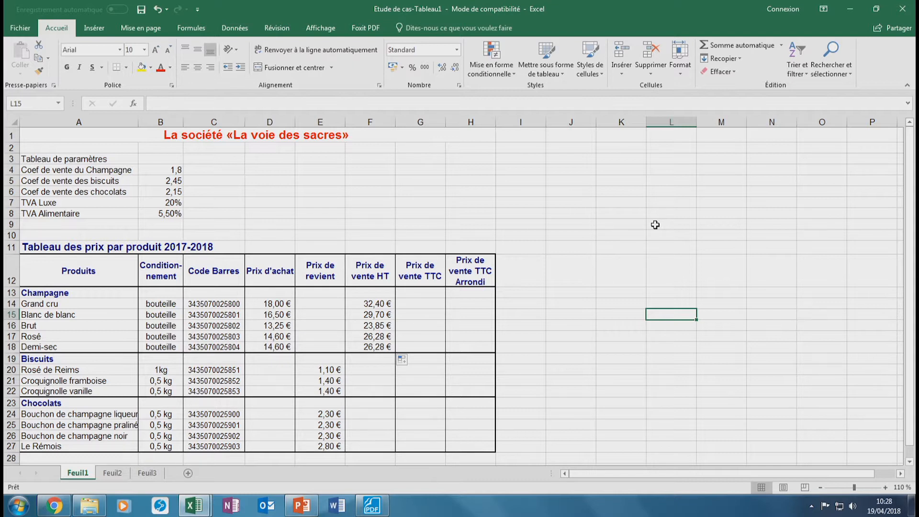
pyautogui.write('£')
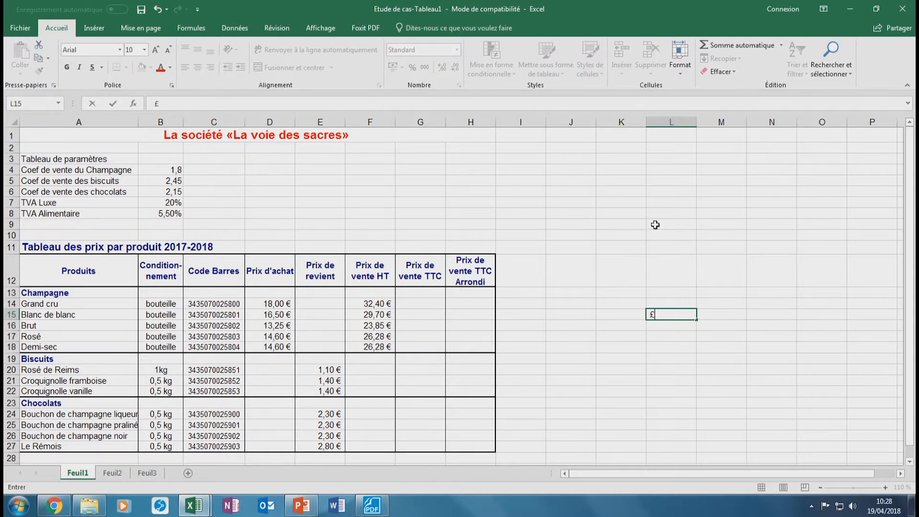
pyautogui.press('BackSpace')
pyautogui.write('$B$4')
pyautogui.press('Tab')
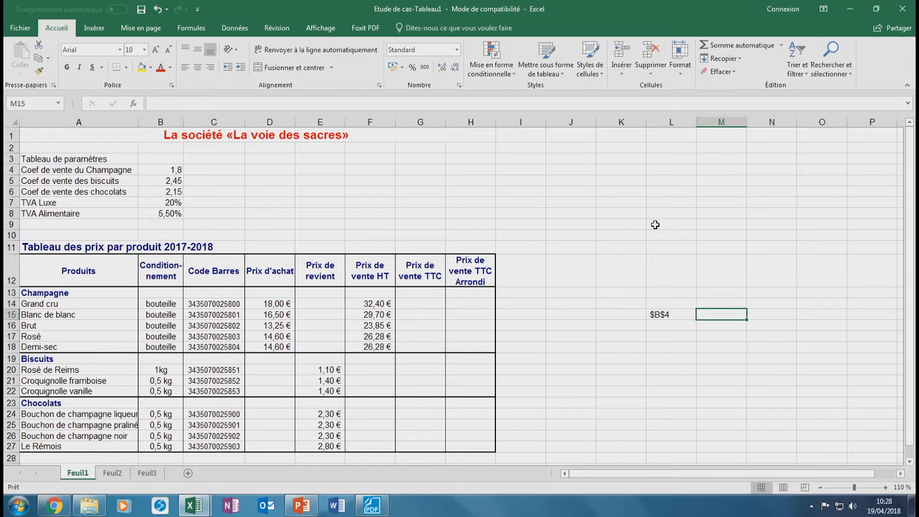
pyautogui.write('ab')
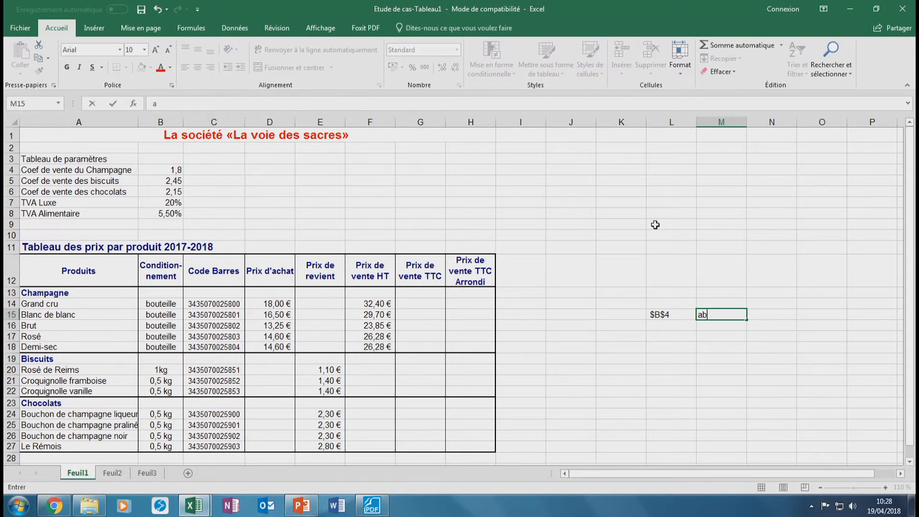
pyautogui.write('solue')
pyautogui.press('Return')
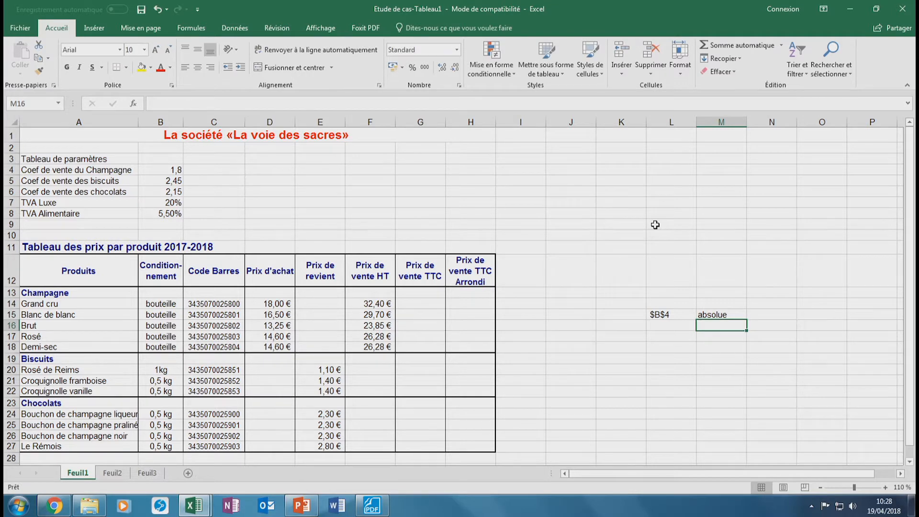
# - Enter the example reference B4 in cell L18 and label it "relative" in M18
pyautogui.press('Left')
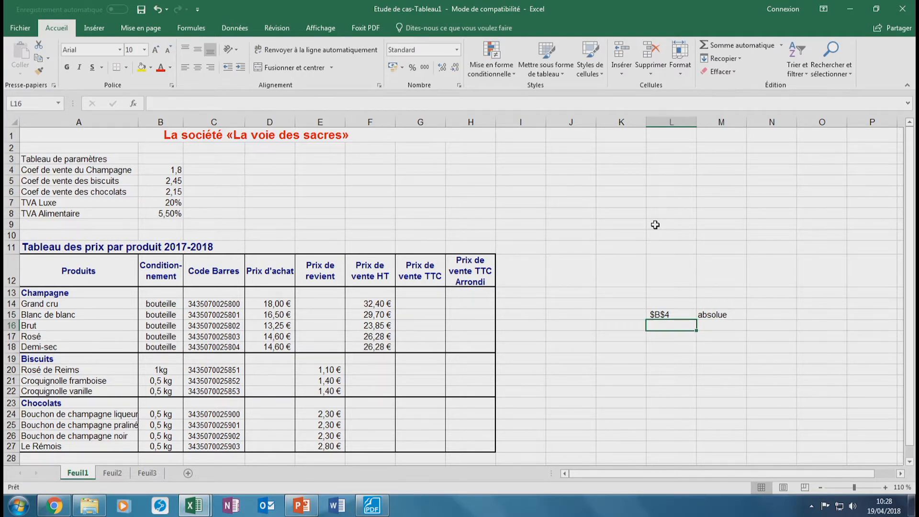
pyautogui.press('Down')
pyautogui.press('Down')
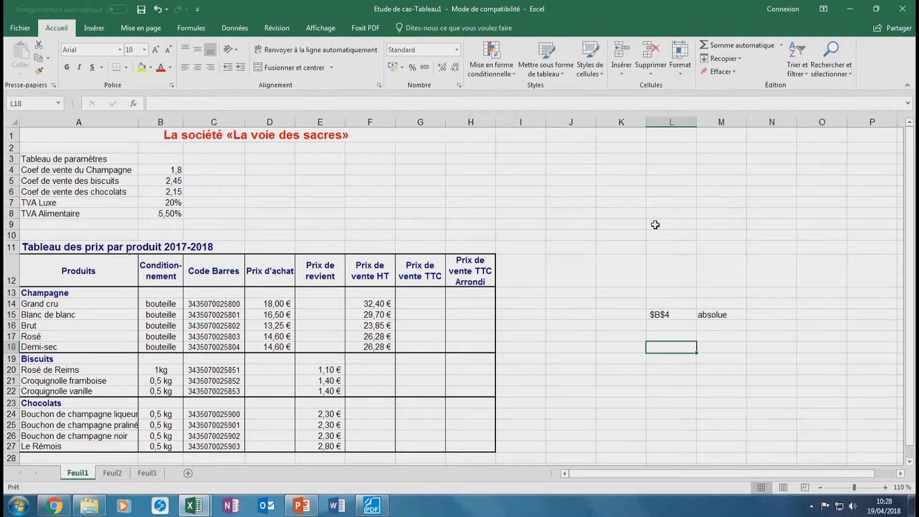
pyautogui.write('B4')
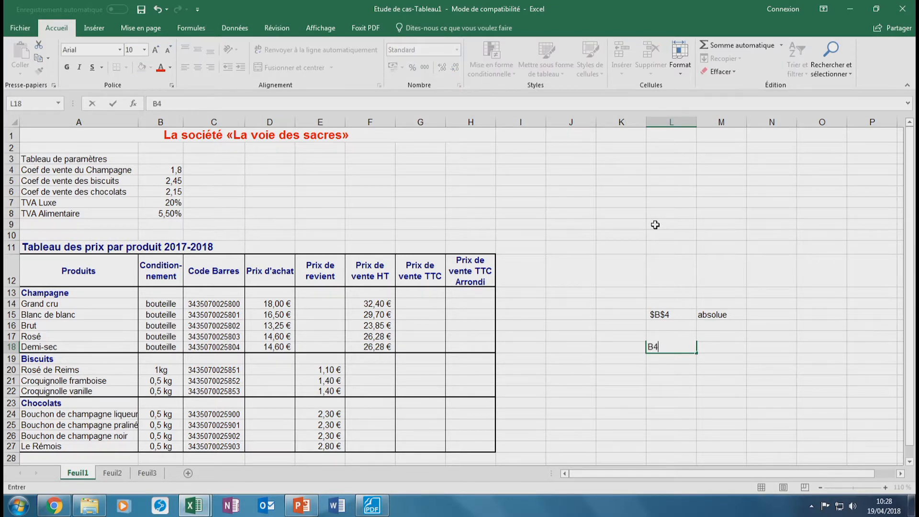
pyautogui.press('Return')
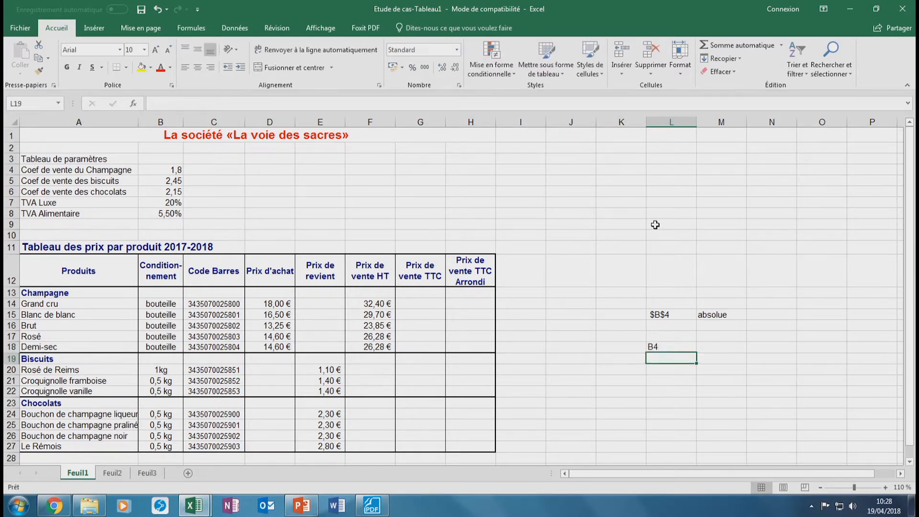
pyautogui.press('Up')
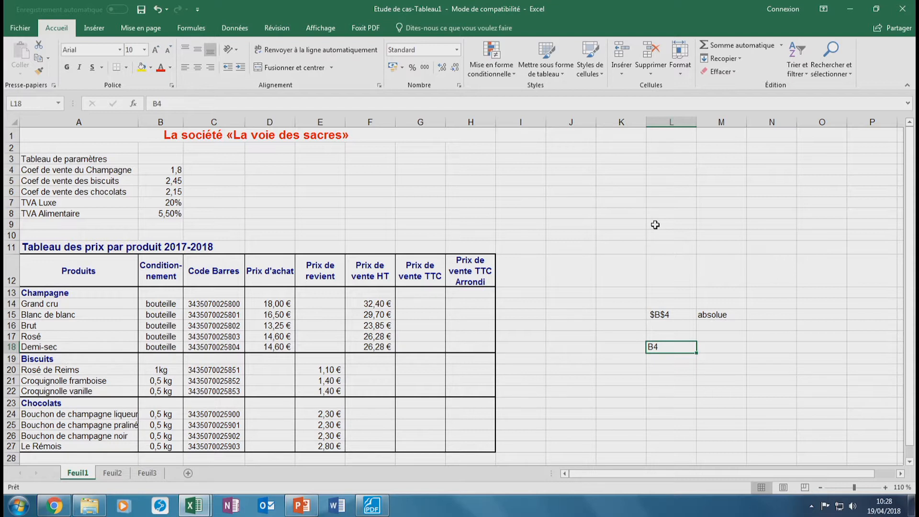
pyautogui.press('Right')
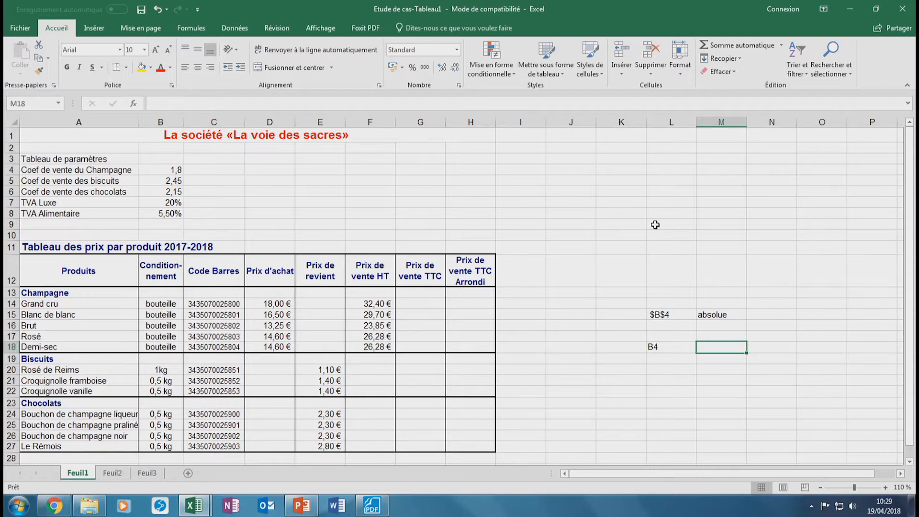
pyautogui.write('rel')
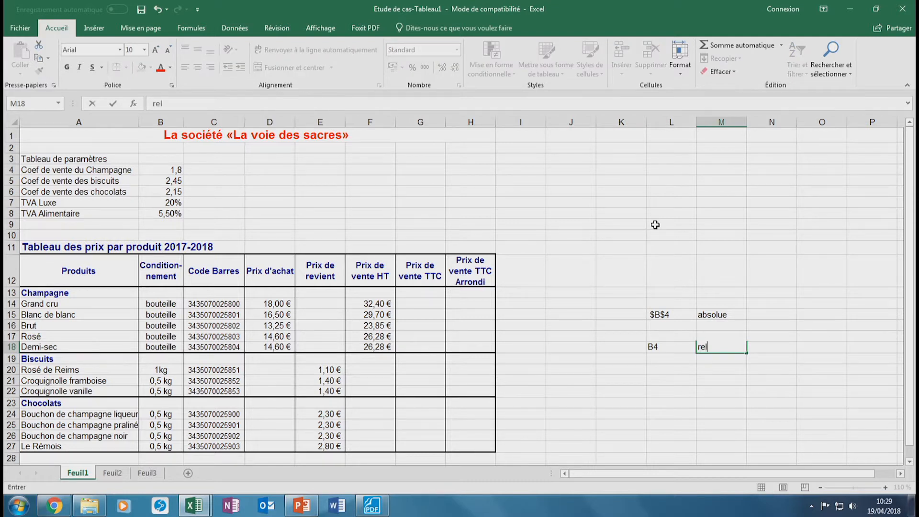
pyautogui.write('ative')
pyautogui.press('Return')
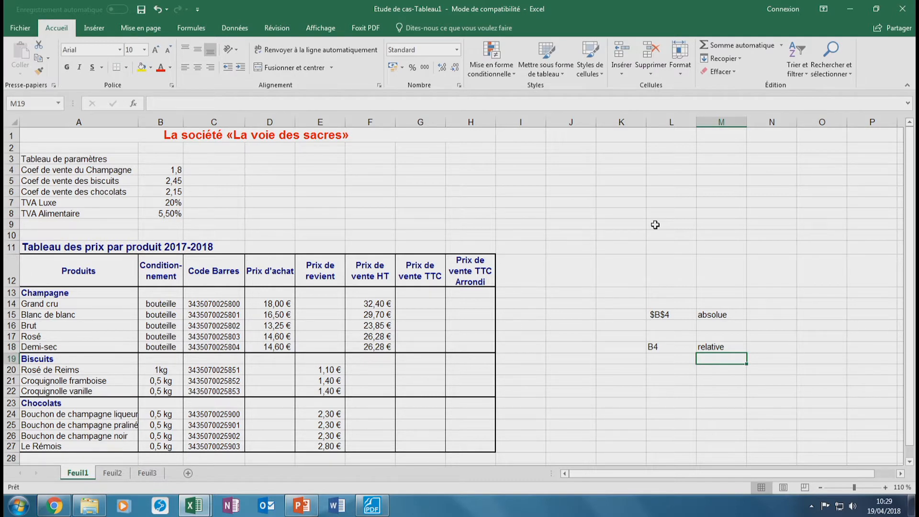
# - Enter the mixed reference examples $B4 in cell L16 and B$4 in cell L17
pyautogui.press('Up')
pyautogui.press('Up')
pyautogui.press('Up')
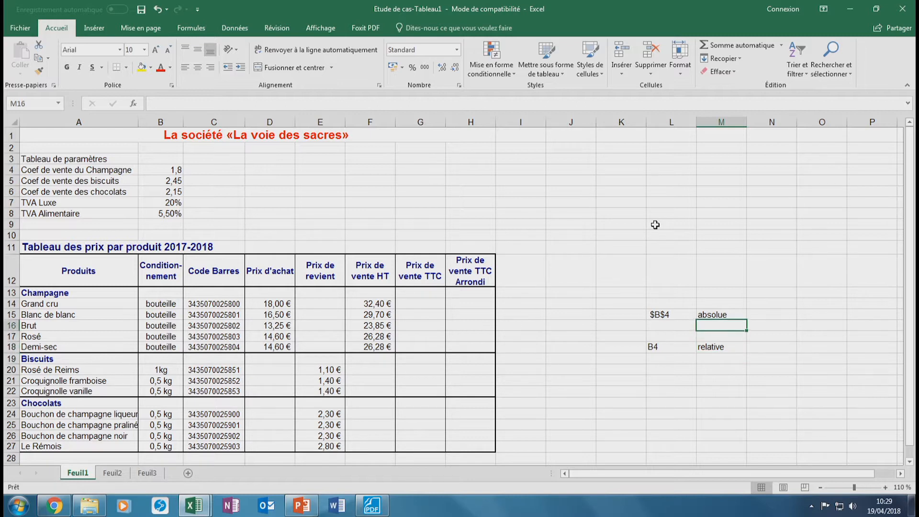
pyautogui.press('Left')
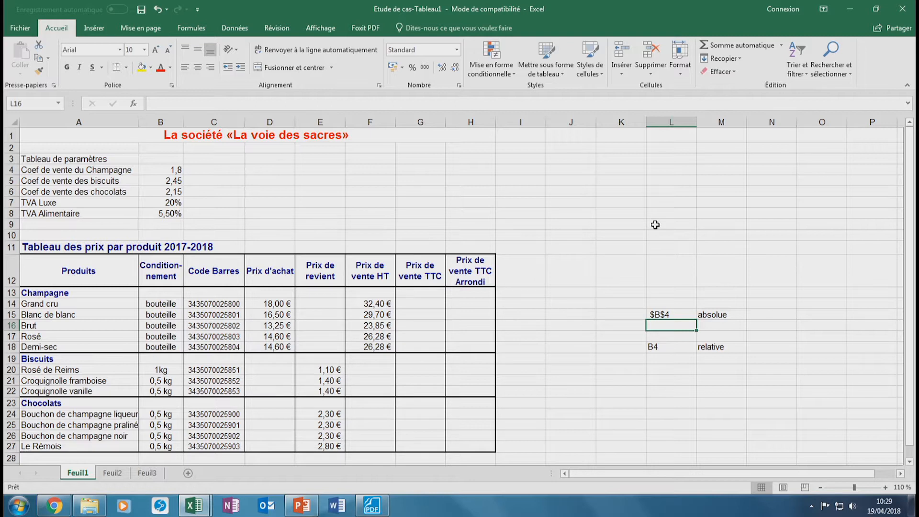
pyautogui.write('$')
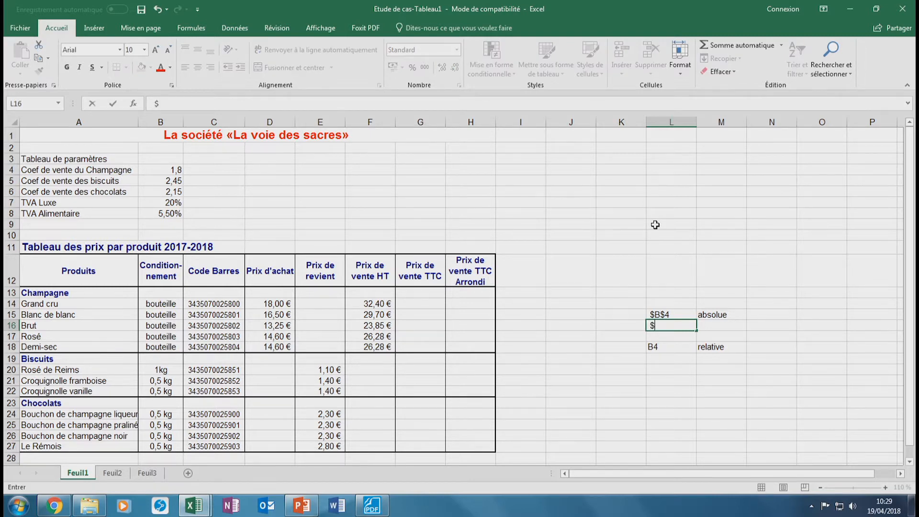
pyautogui.write('B4')
pyautogui.press('Return')
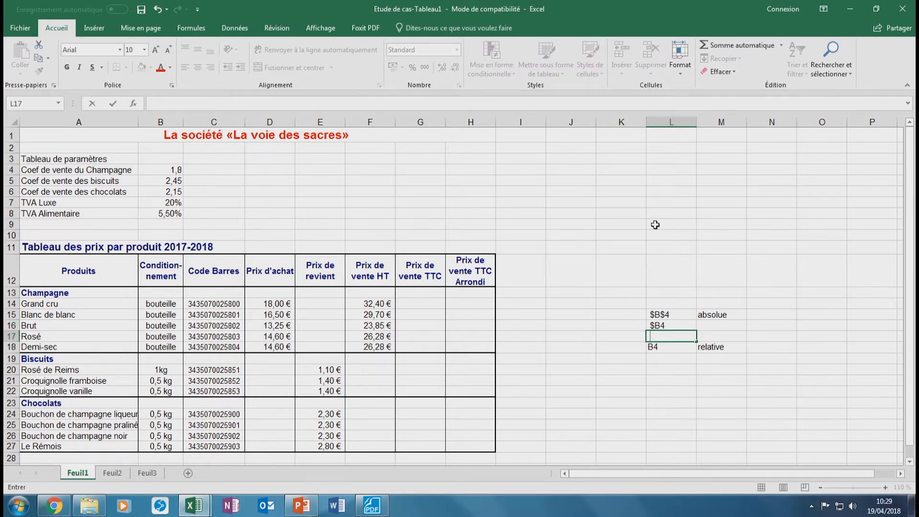
pyautogui.write('B$4')
pyautogui.press('Tab')
# - Label the mixed references with the text "semi-relative ou absolue" in cell M16
pyautogui.press('Up')
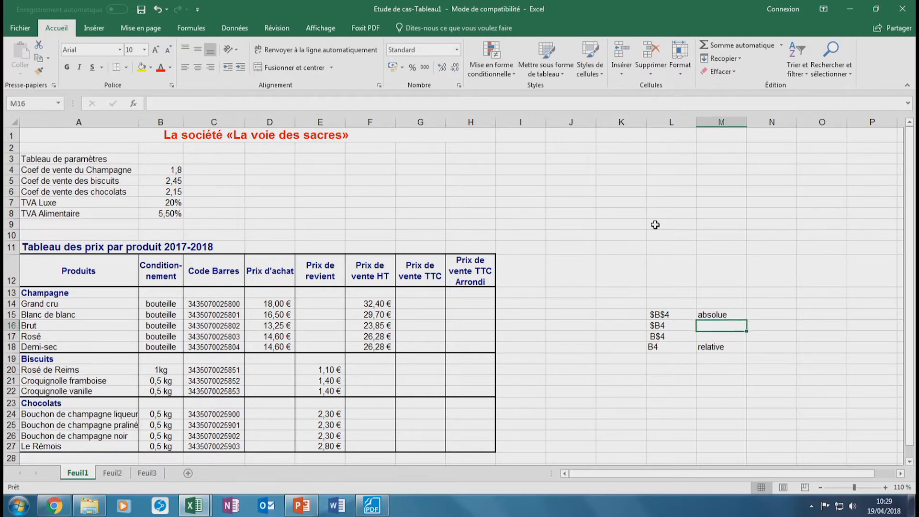
pyautogui.write('sem')
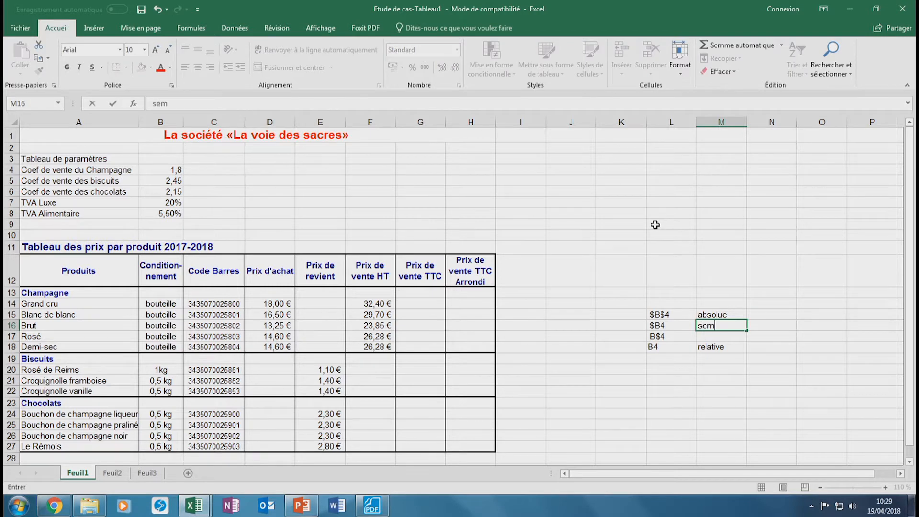
pyautogui.write('i-relative ou abs')
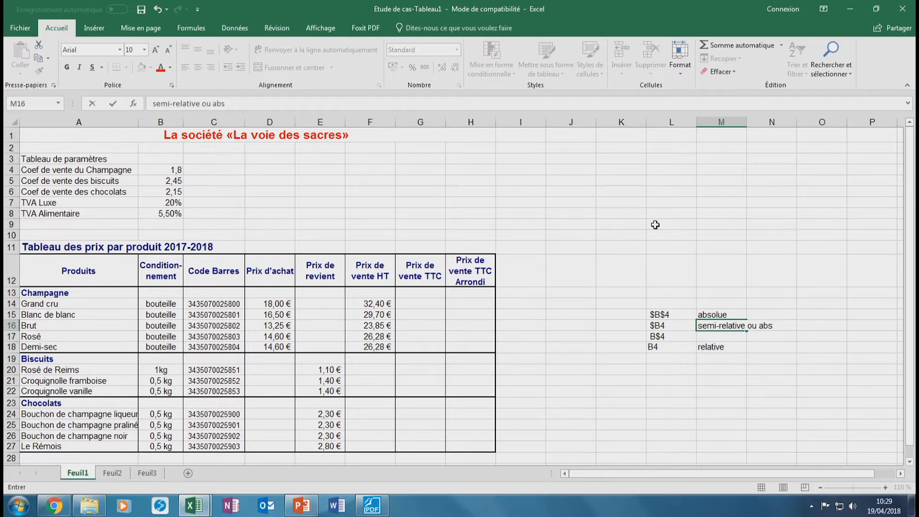
pyautogui.write('olue')
pyautogui.press('Return')
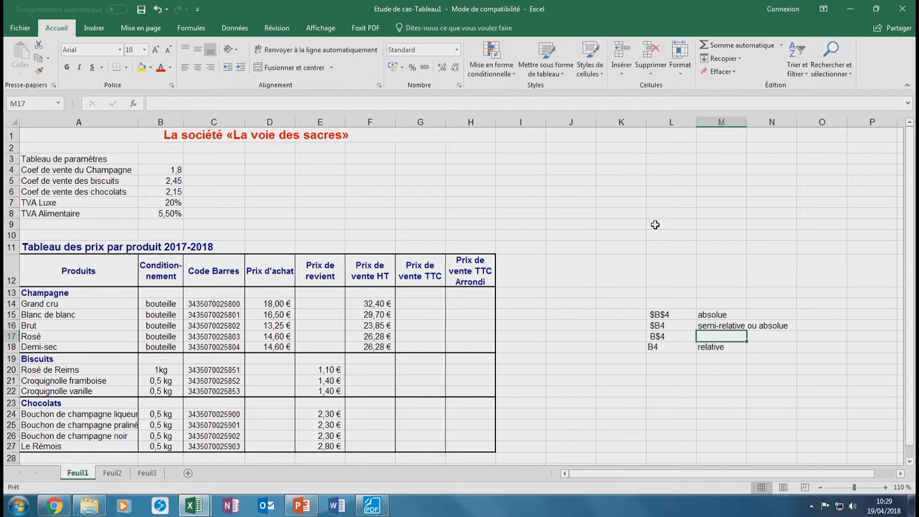
# - Merge cells M16:N17 into one cell and centre the "semi-relative ou absolue" label horizontally and vertically
pyautogui.press('Up')
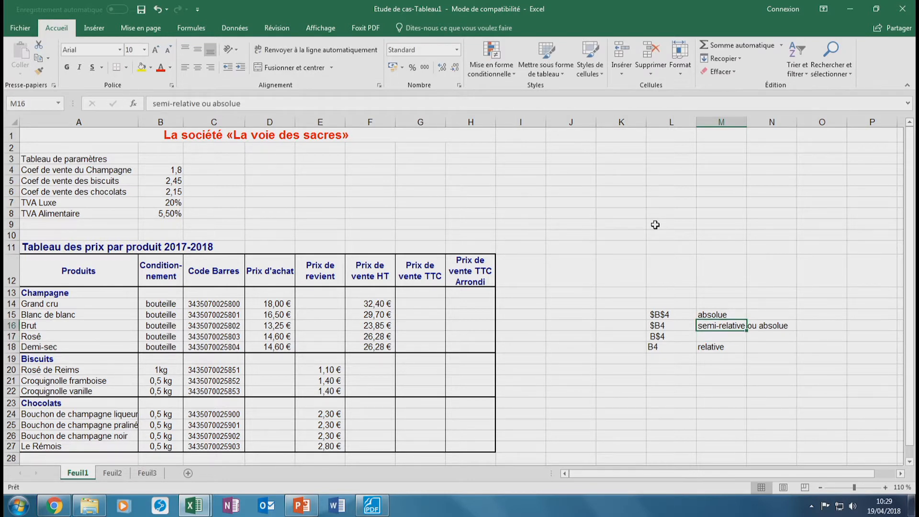
pyautogui.hotkey('shift', 'Down')
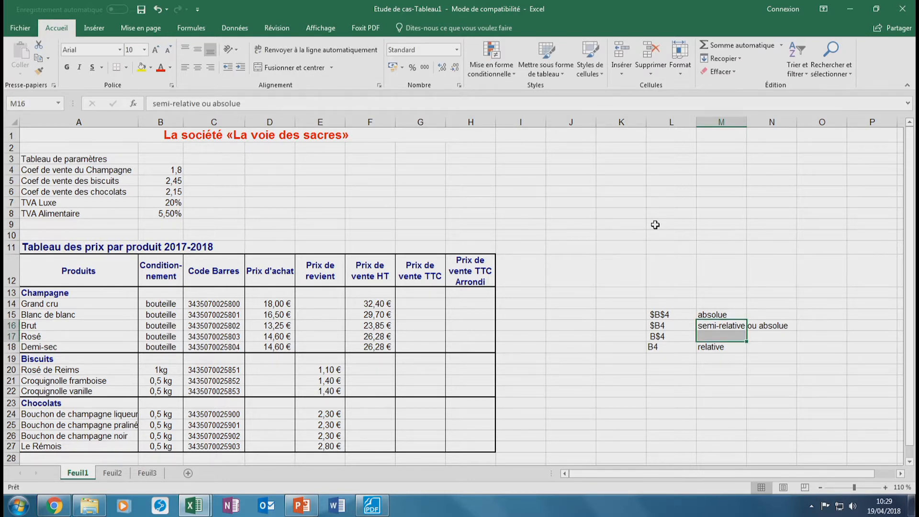
pyautogui.click(275, 67)
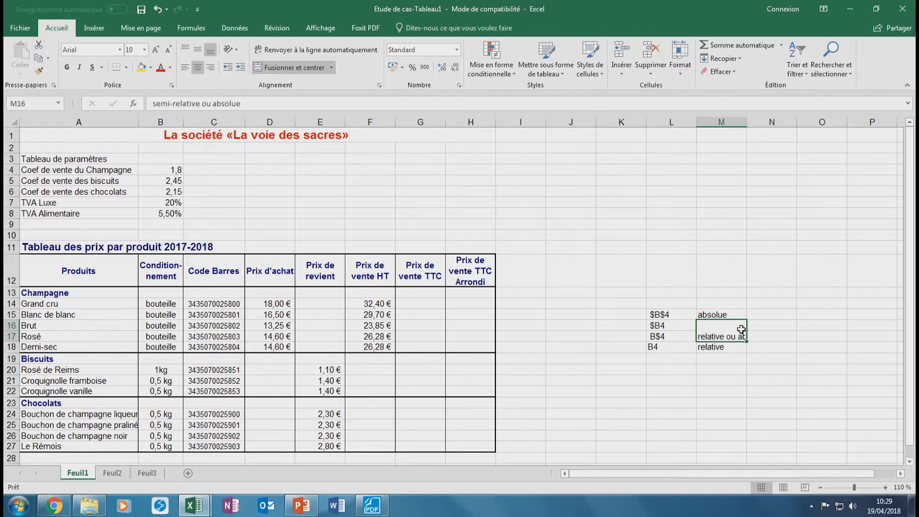
pyautogui.moveTo(745, 334); pyautogui.dragTo(771, 337)
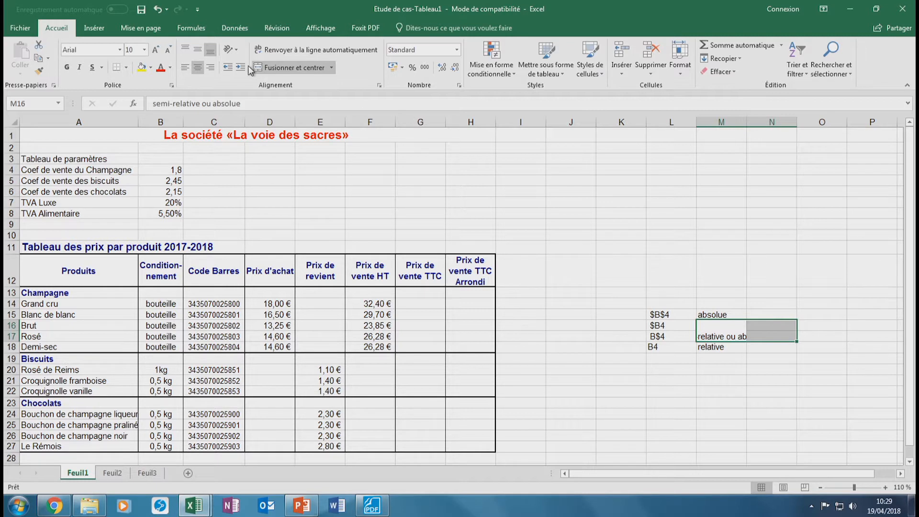
pyautogui.click(289, 67)
pyautogui.click(290, 67)
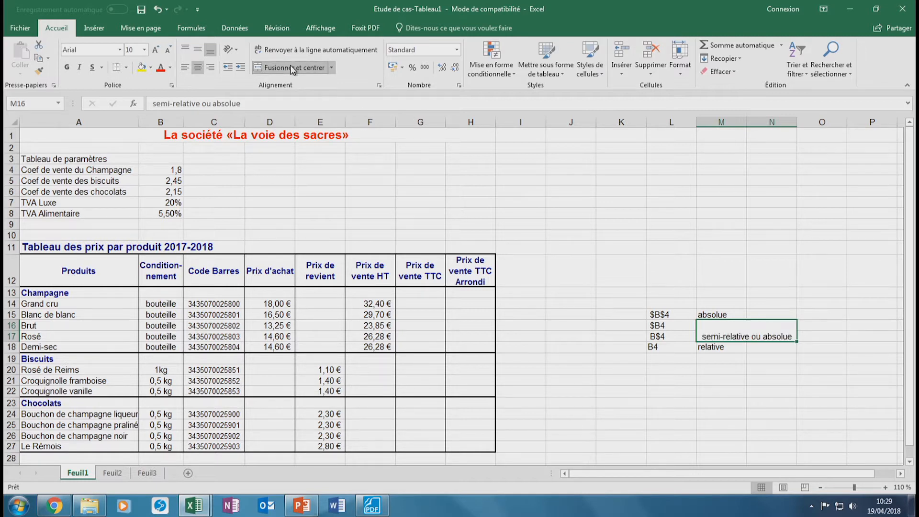
pyautogui.click(202, 50)
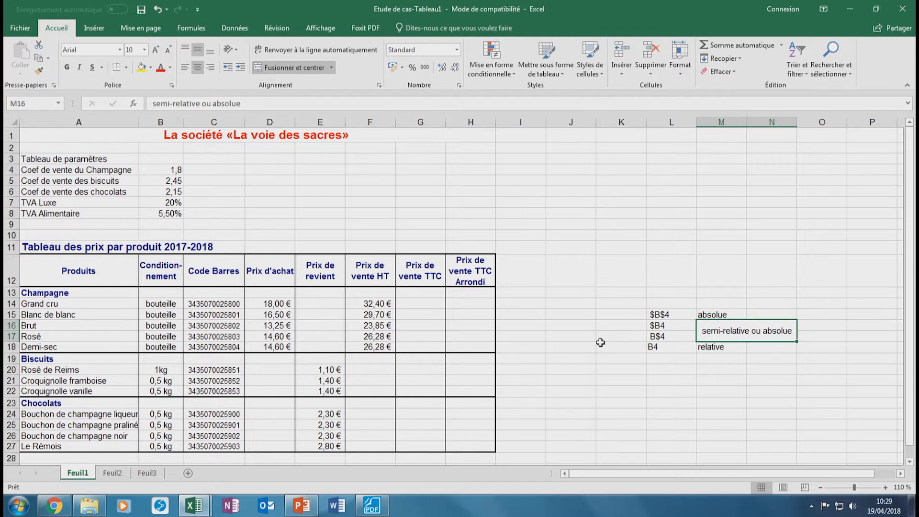
pyautogui.click(538, 335)
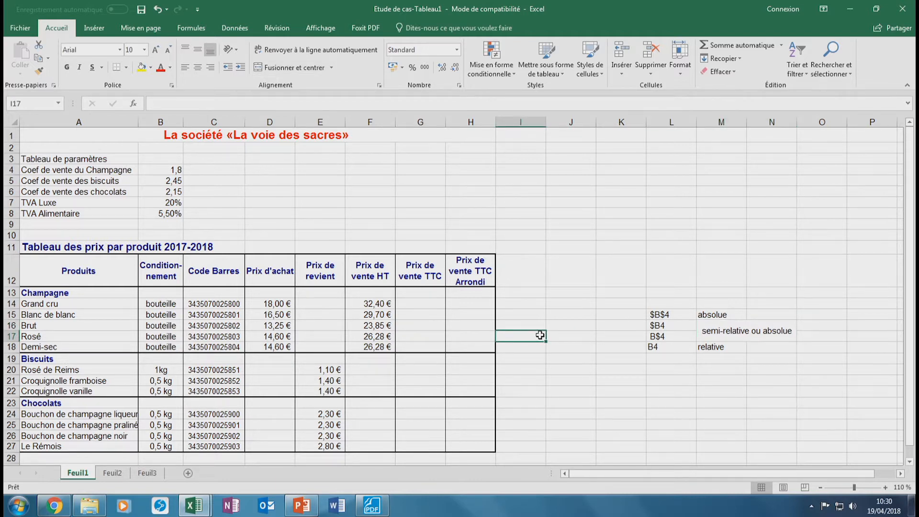
# - Calculate the Rosé de Reims "Prix de vente HT" in F20 with the row-locked formula =E20*B$5 and select the cell
pyautogui.click(367, 372)
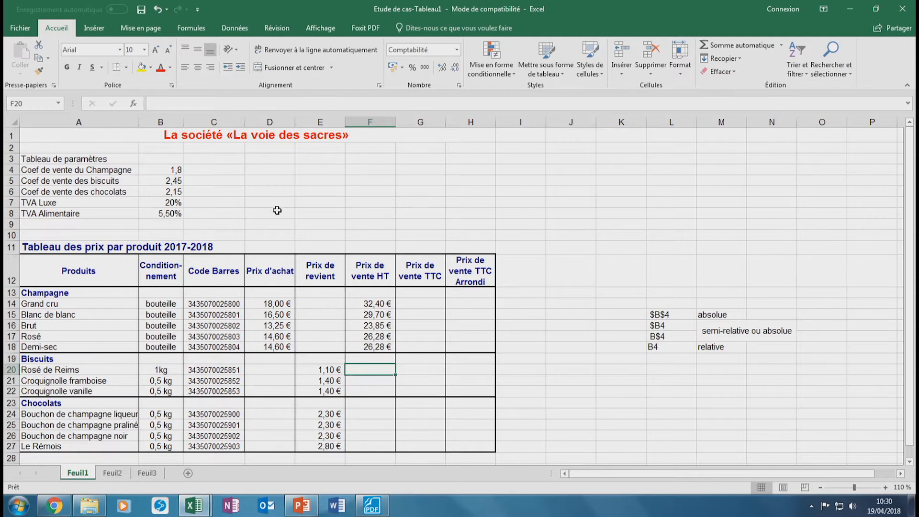
pyautogui.write('=')
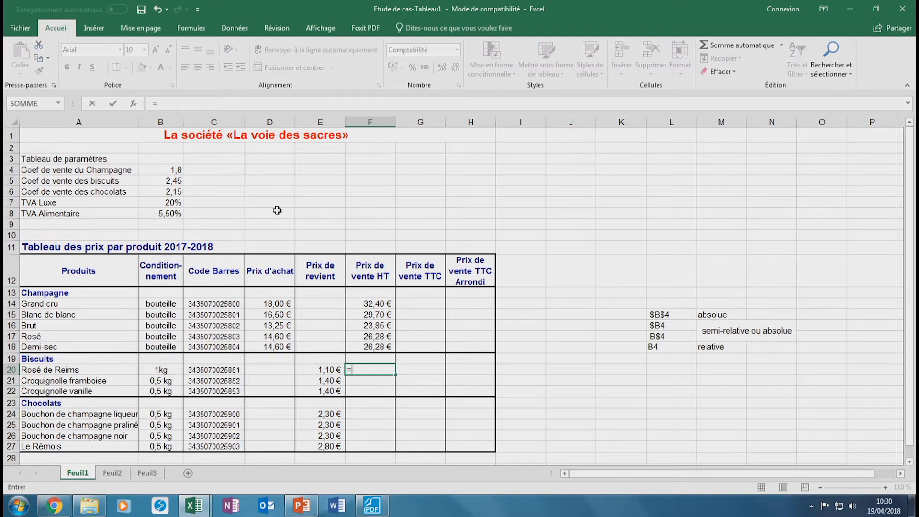
pyautogui.click(310, 370)
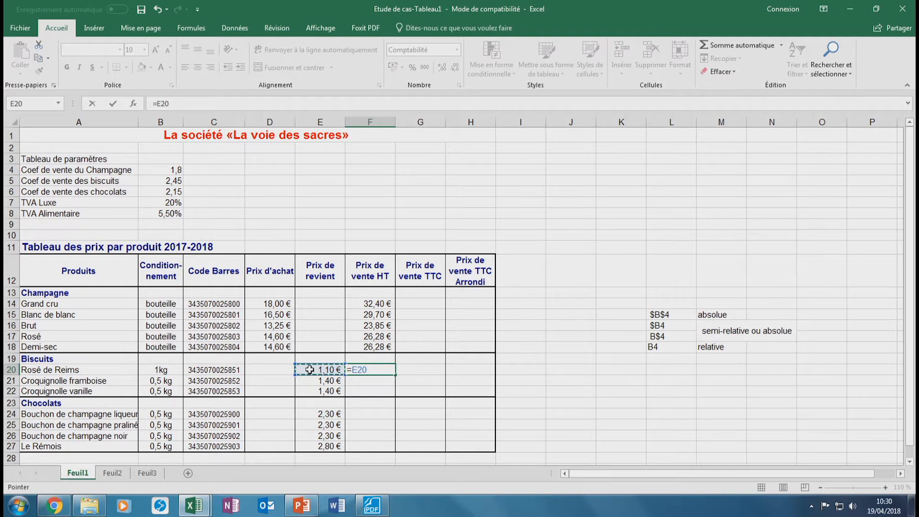
pyautogui.write('*')
pyautogui.click(151, 180)
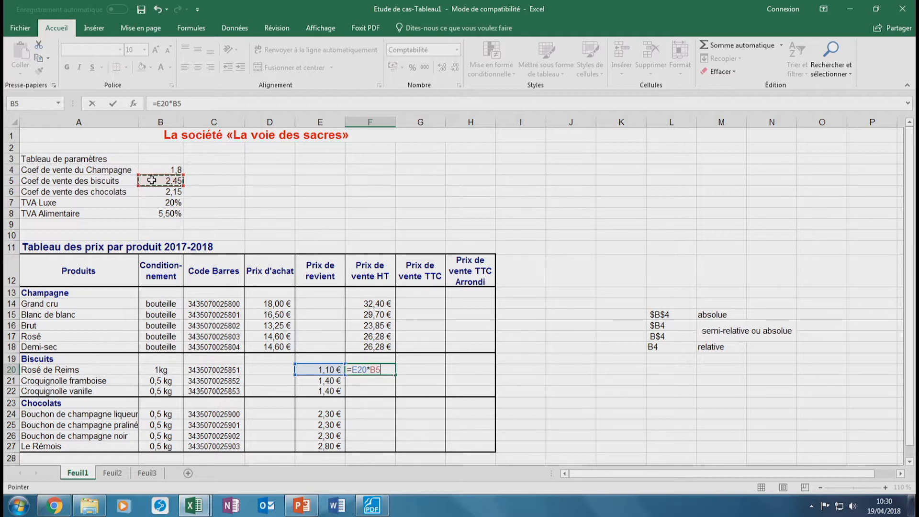
pyautogui.click(177, 104)
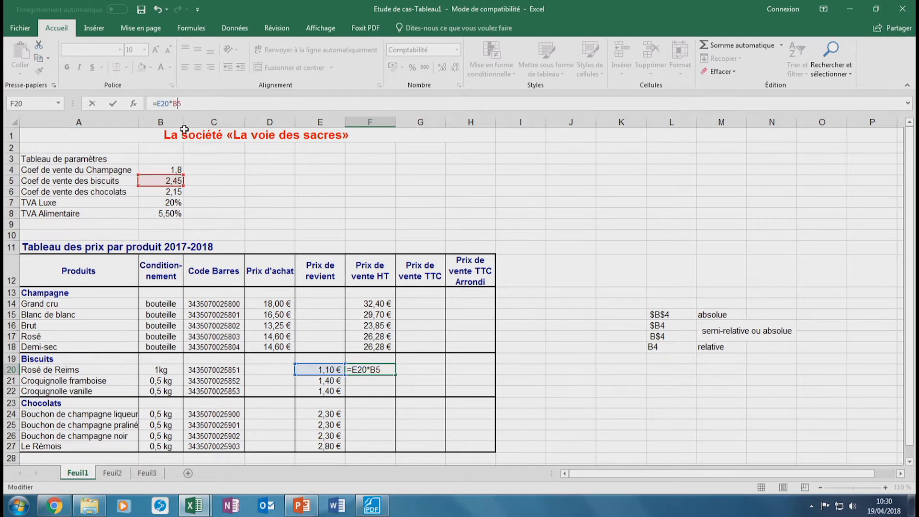
pyautogui.press('F4')
pyautogui.press('F4')
pyautogui.press('Return')
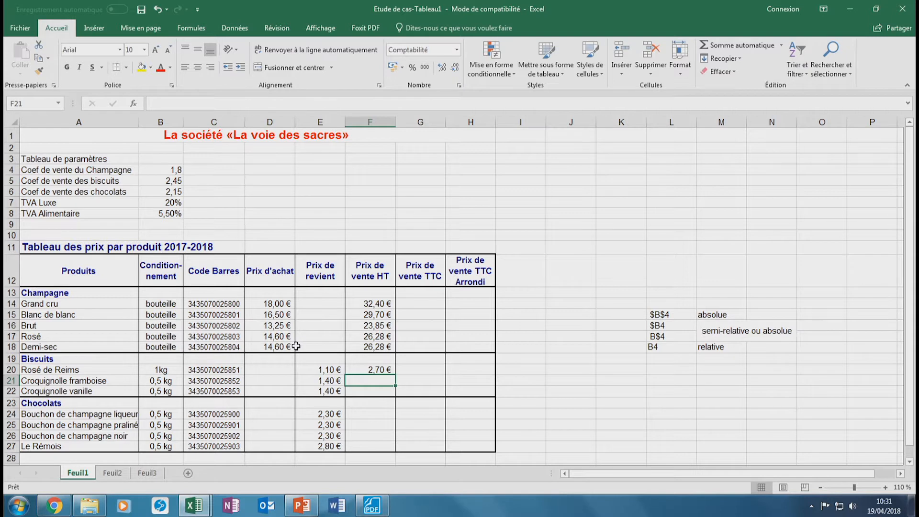
pyautogui.click(386, 369)
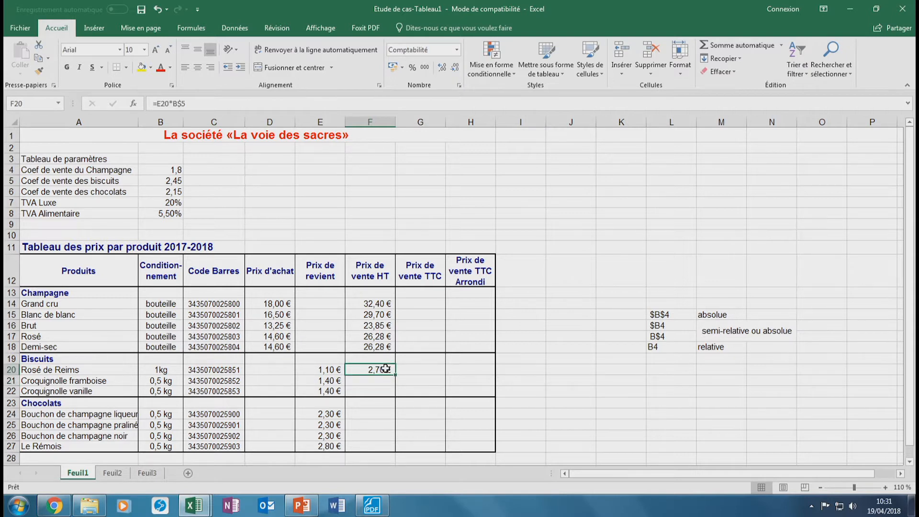
# - Fill the Rosé de Reims "Prix de vente HT" formula from F20 down to F22 for the other biscuits
pyautogui.moveTo(397, 377); pyautogui.dragTo(397, 396)
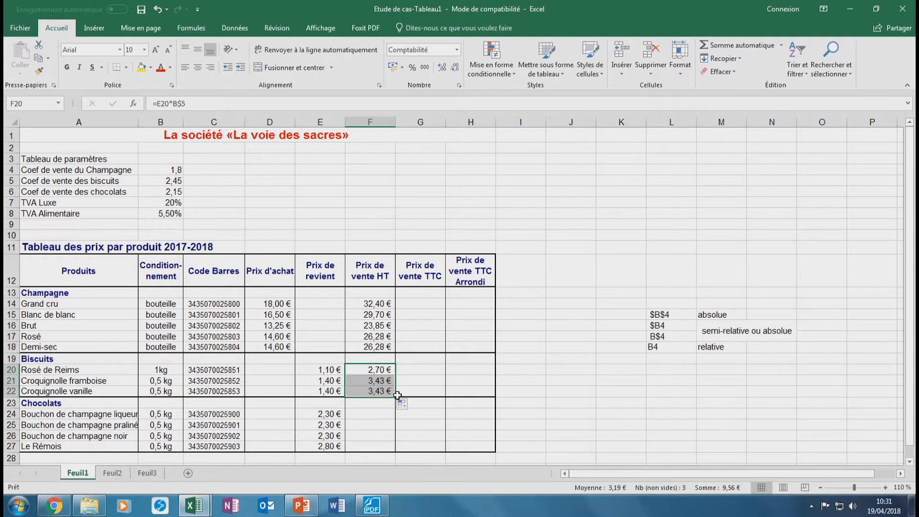
# - Calculate the chocolates' "Prix de vente HT" with the row-locked formula =E24*B$6 in F24 and fill it down to F27
pyautogui.click(365, 415)
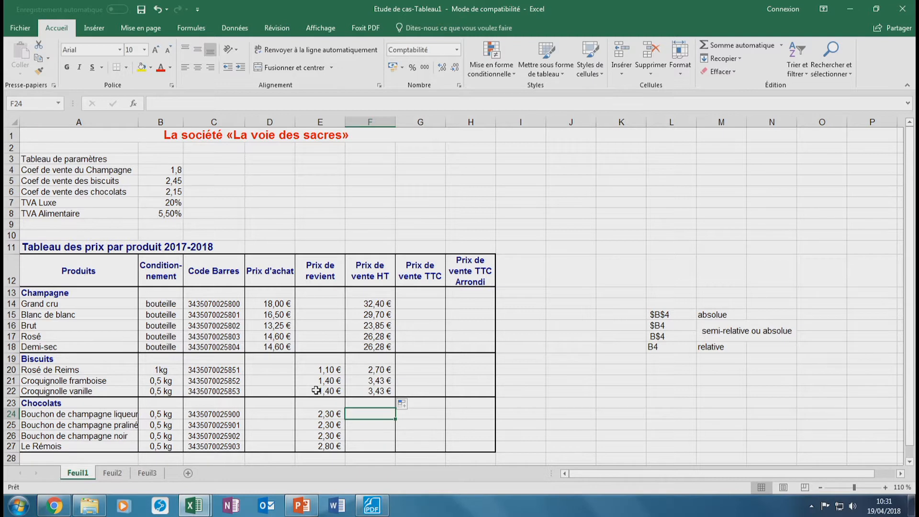
pyautogui.write('=')
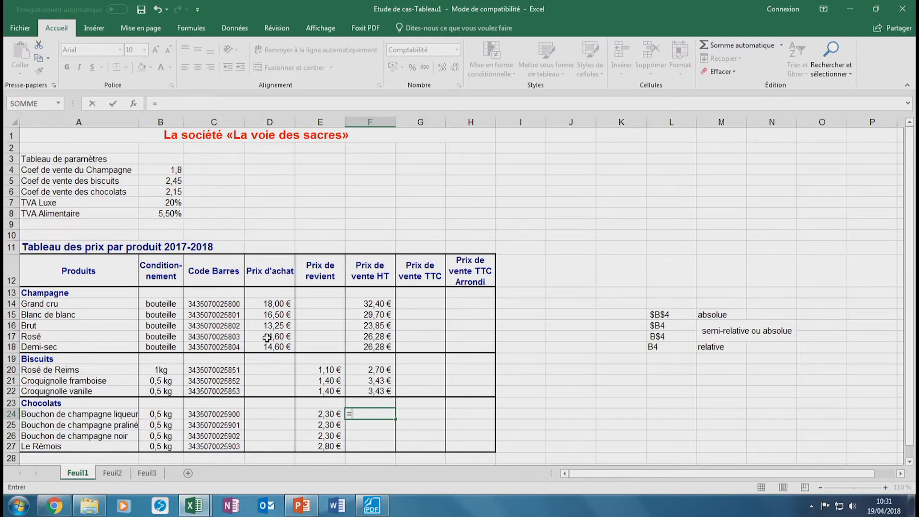
pyautogui.click(321, 415)
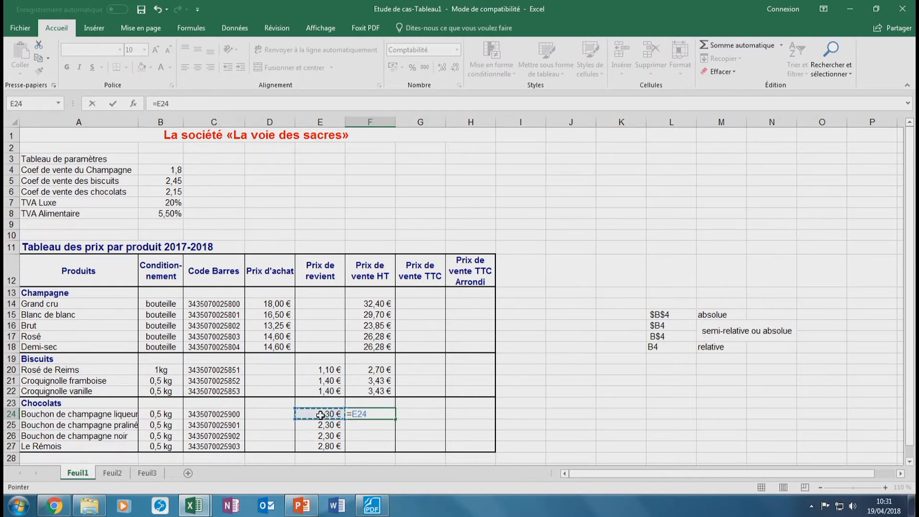
pyautogui.write('*')
pyautogui.click(148, 190)
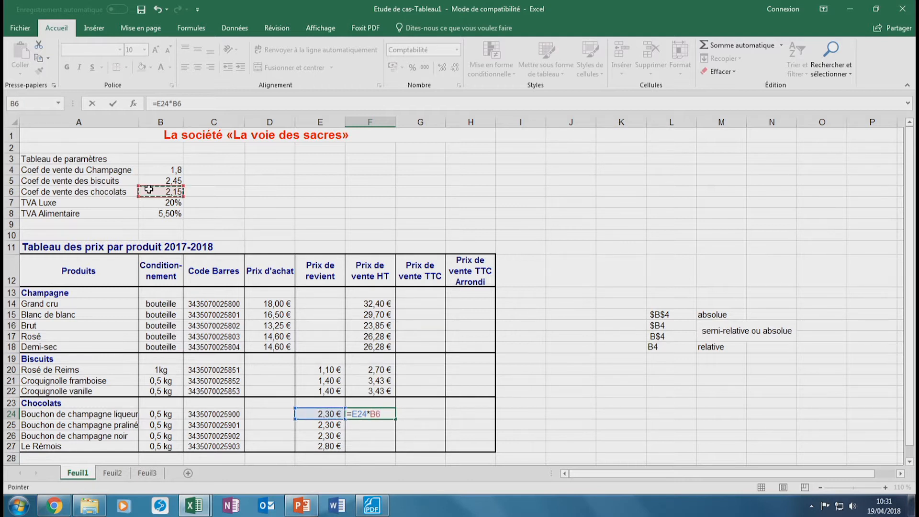
pyautogui.press('F4')
pyautogui.press('F4')
pyautogui.press('Return')
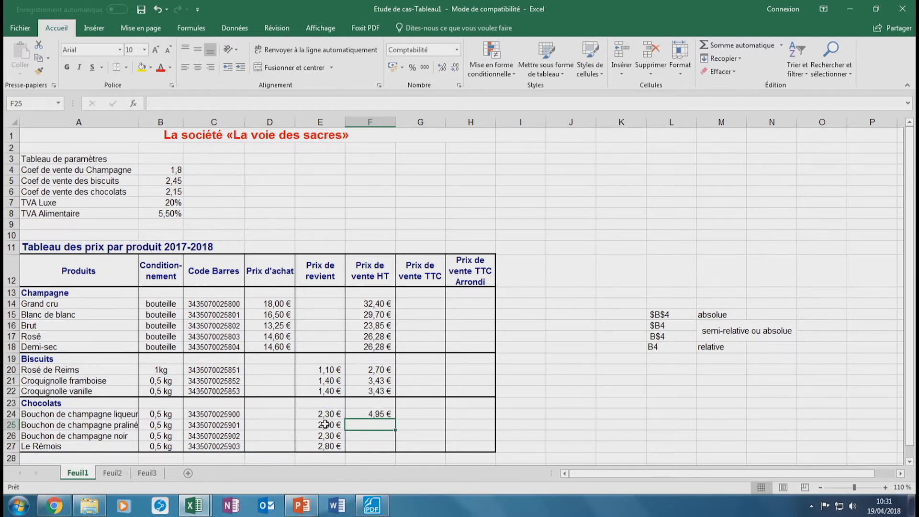
pyautogui.click(389, 415)
pyautogui.moveTo(397, 420); pyautogui.dragTo(394, 447)
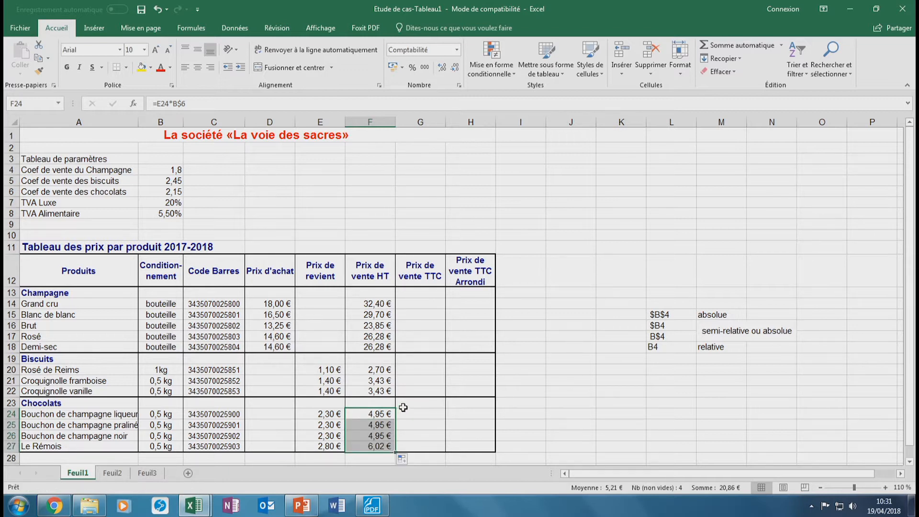
# - Calculate the champagnes' "Prix de vente TTC" with =F14*B$7+F14 in G14 and fill it down to G18
pyautogui.click(422, 303)
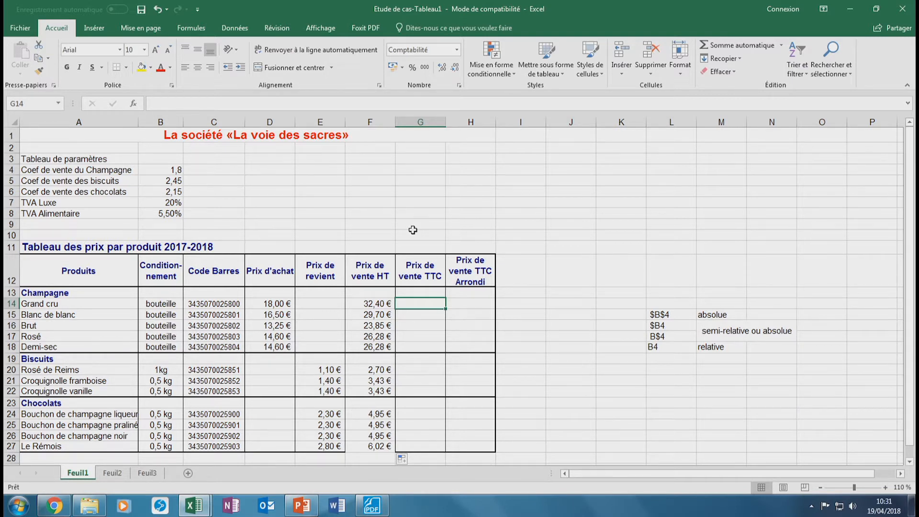
pyautogui.write('=')
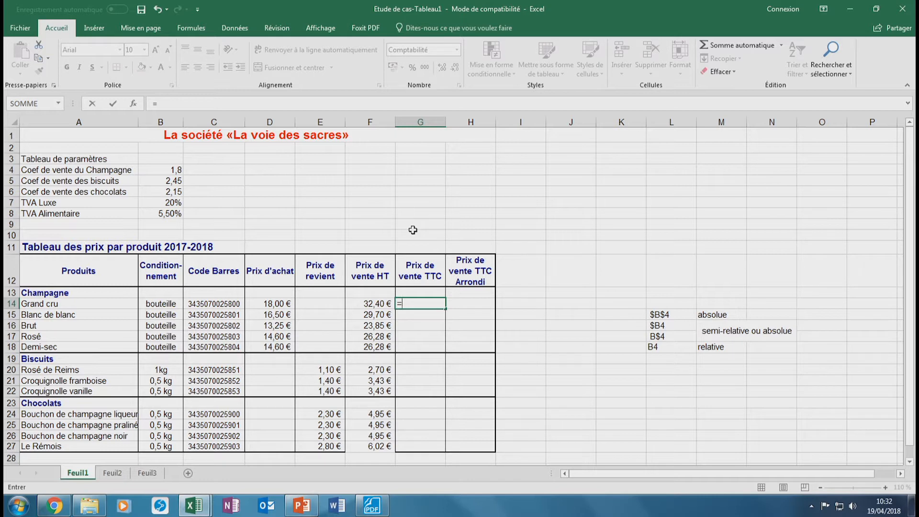
pyautogui.click(358, 304)
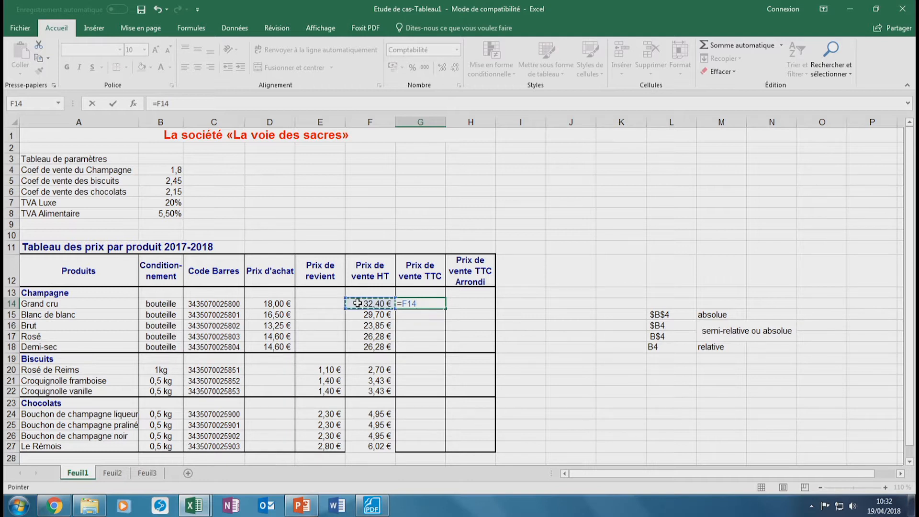
pyautogui.write('*')
pyautogui.click(150, 204)
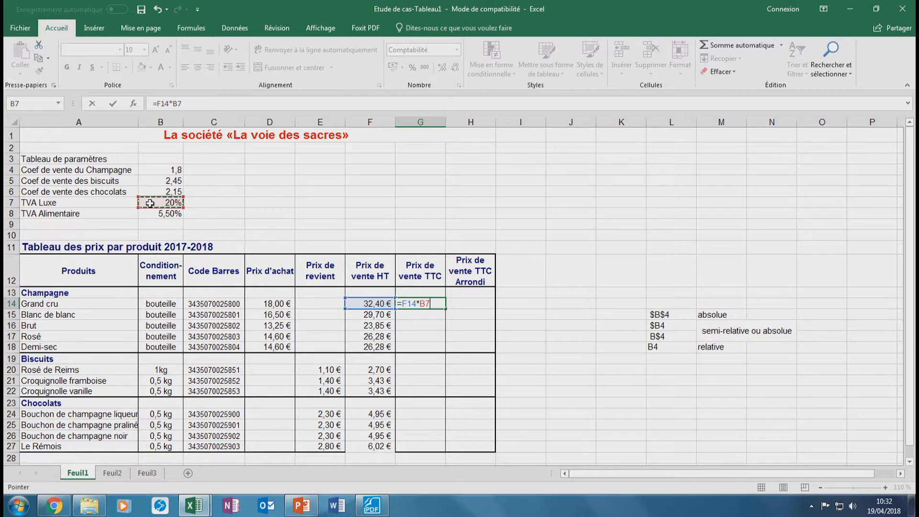
pyautogui.press('F4')
pyautogui.write('+')
pyautogui.click(372, 300)
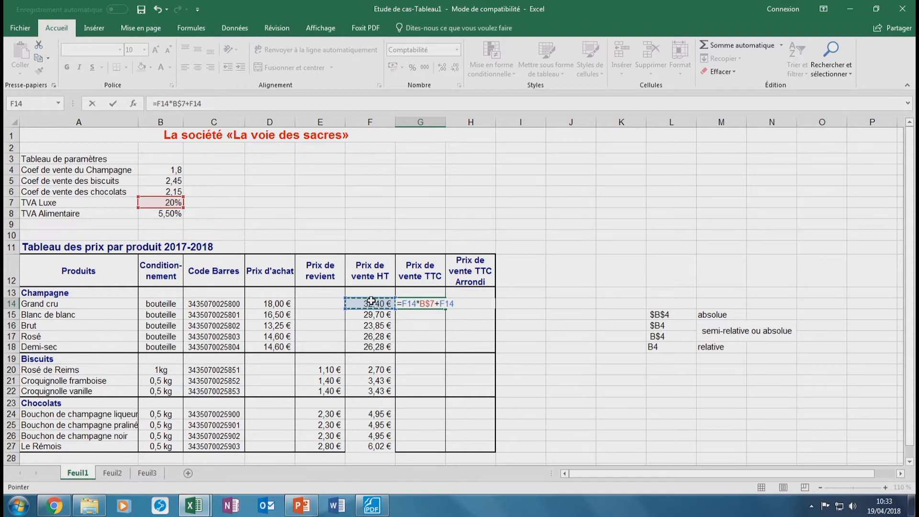
pyautogui.press('Return')
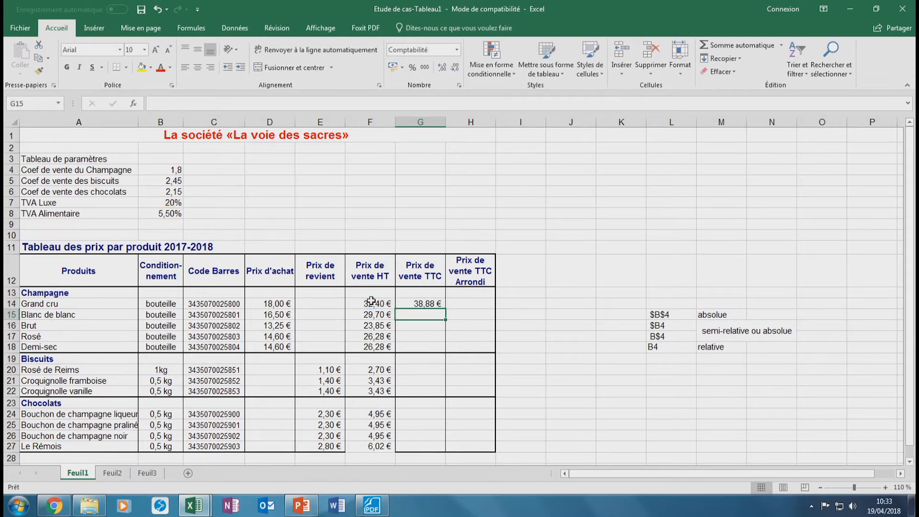
pyautogui.click(419, 304)
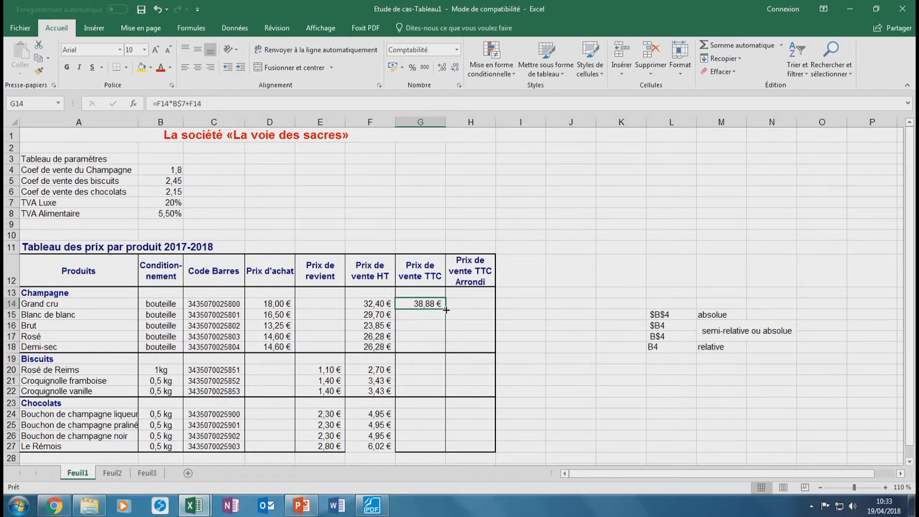
pyautogui.moveTo(443, 310); pyautogui.dragTo(444, 349)
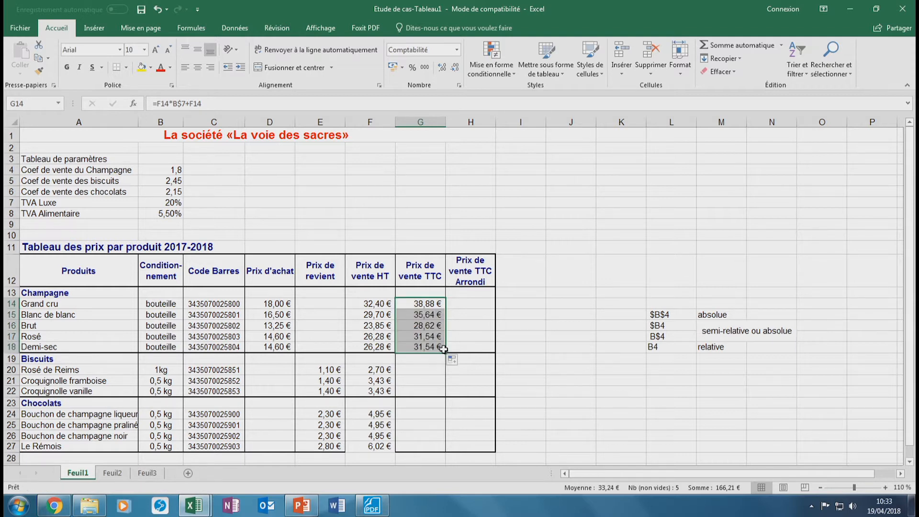
# - Calculate the biscuits' "Prix de vente TTC" with =F20*B$8+F20 in G20 and fill it down to G22
pyautogui.click(425, 368)
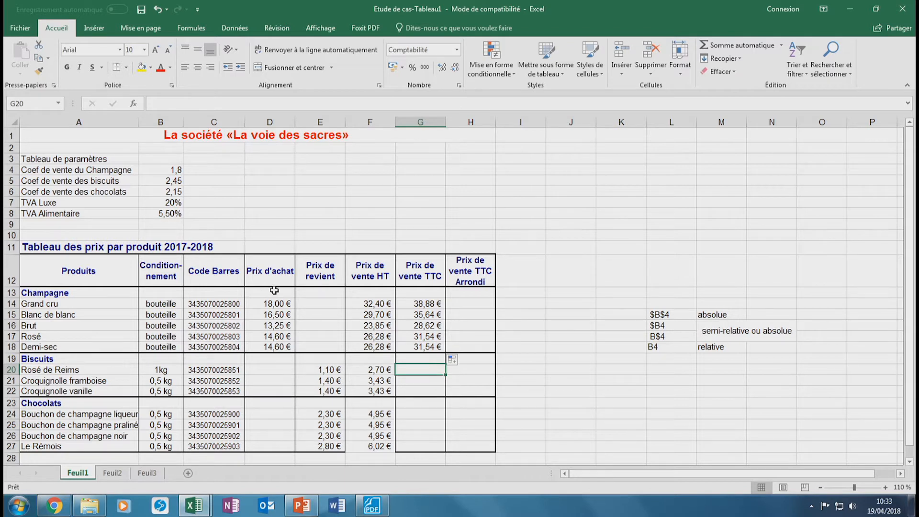
pyautogui.write('=')
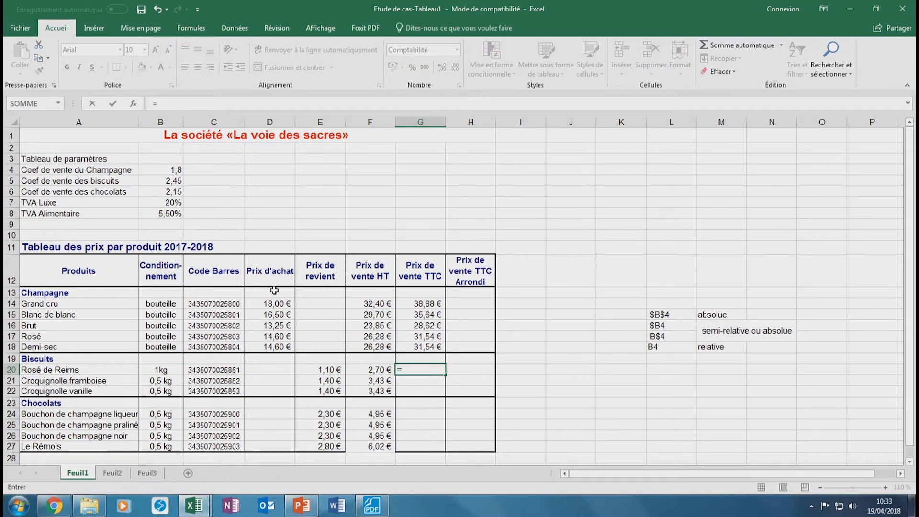
pyautogui.click(353, 369)
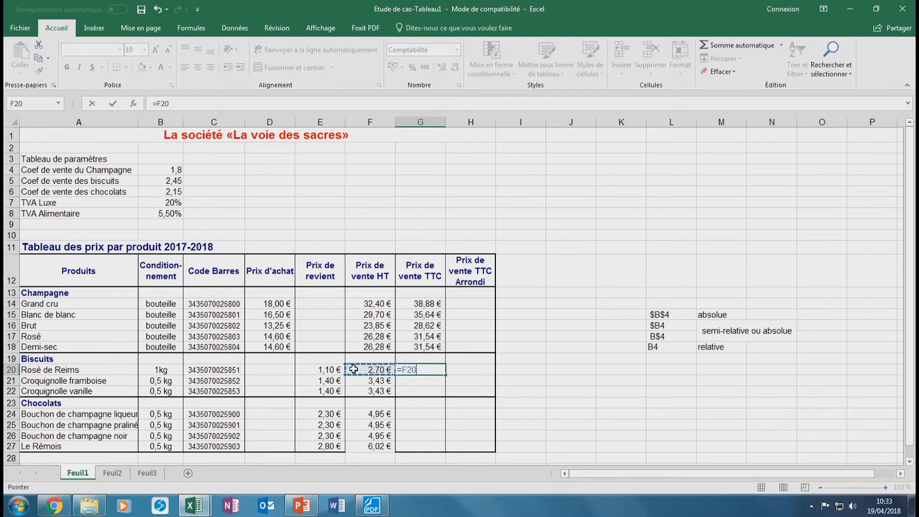
pyautogui.write('*')
pyautogui.click(157, 214)
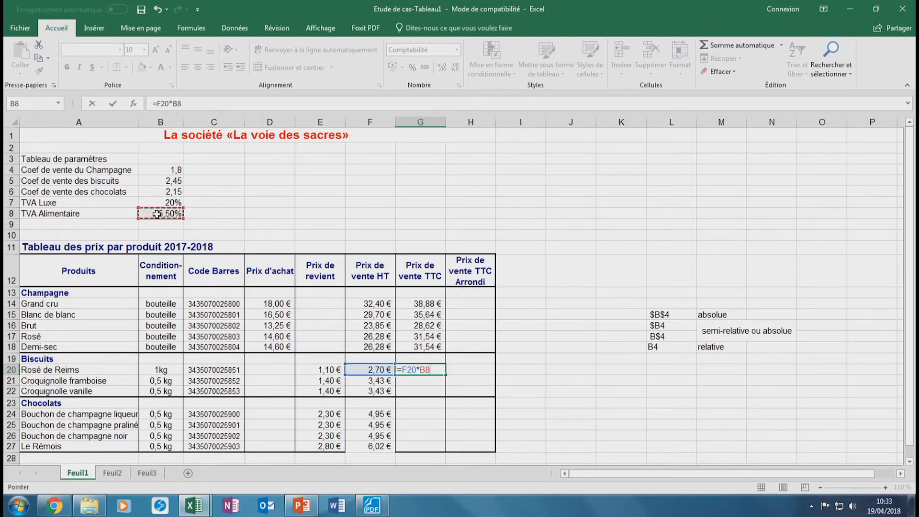
pyautogui.press('F4')
pyautogui.press('F4')
pyautogui.write('+')
pyautogui.click(377, 368)
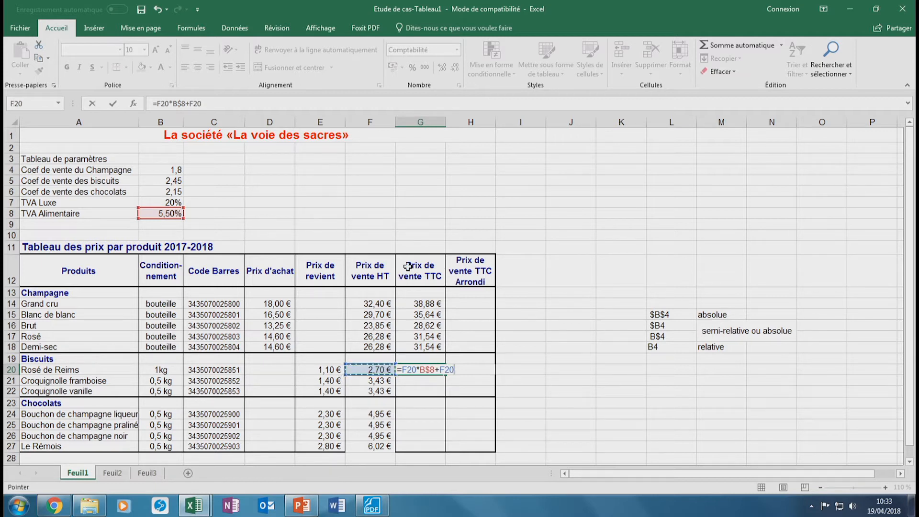
pyautogui.press('Return')
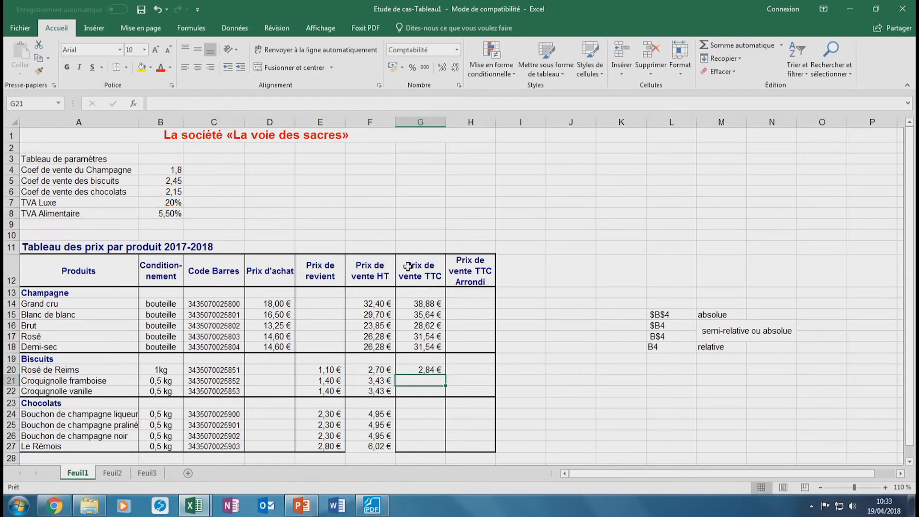
pyautogui.click(435, 372)
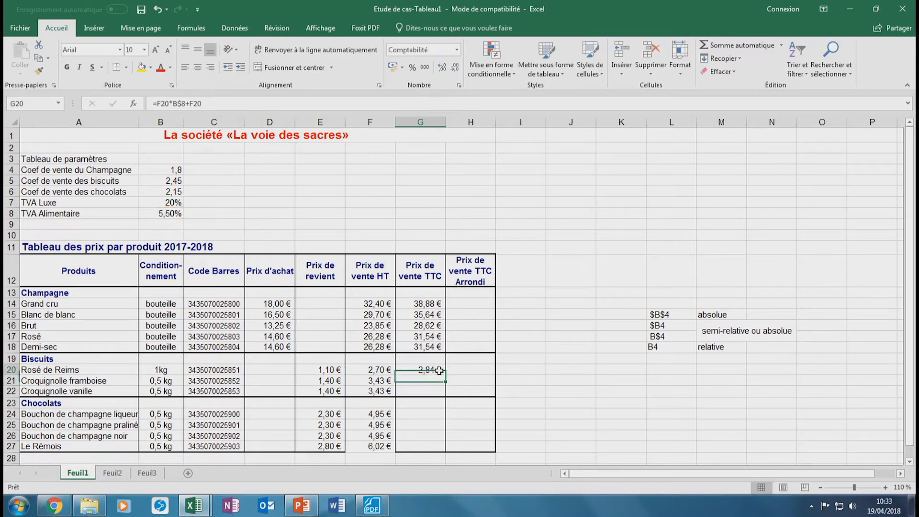
pyautogui.moveTo(442, 373); pyautogui.dragTo(446, 393)
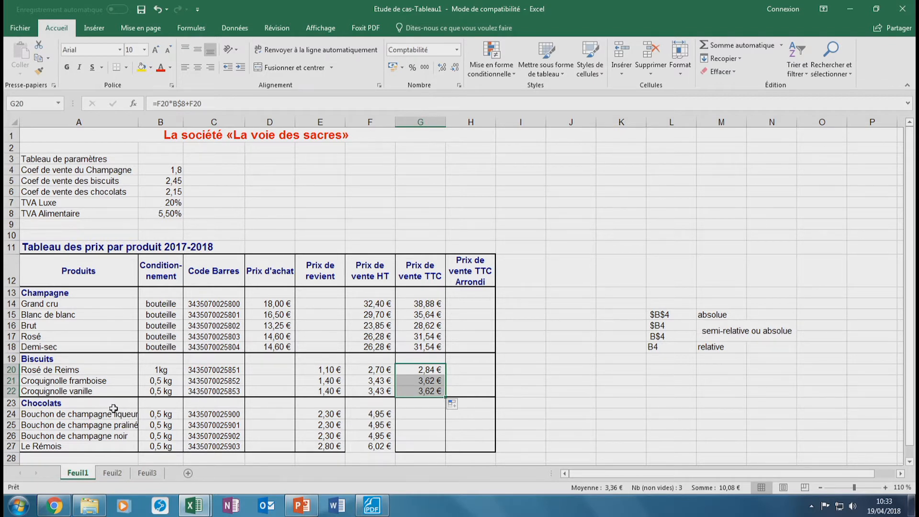
# - Calculate the liqueur chocolate's "Prix de vente TTC" in G24 at the luxury VAT rate with =F24*B$7+F24
pyautogui.click(414, 414)
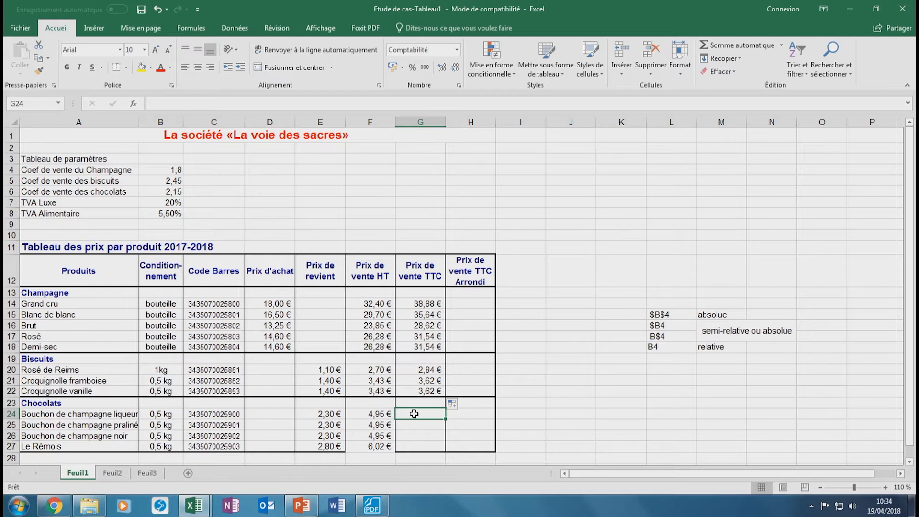
pyautogui.write('=')
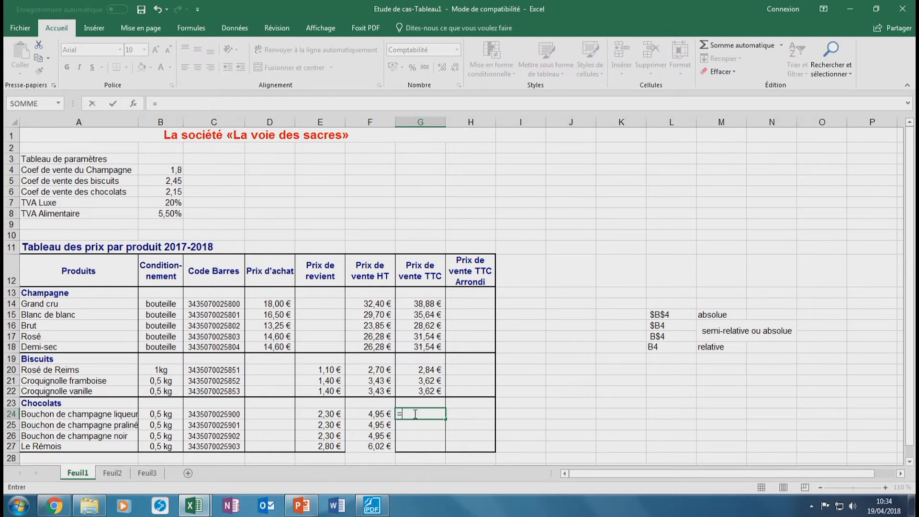
pyautogui.click(362, 416)
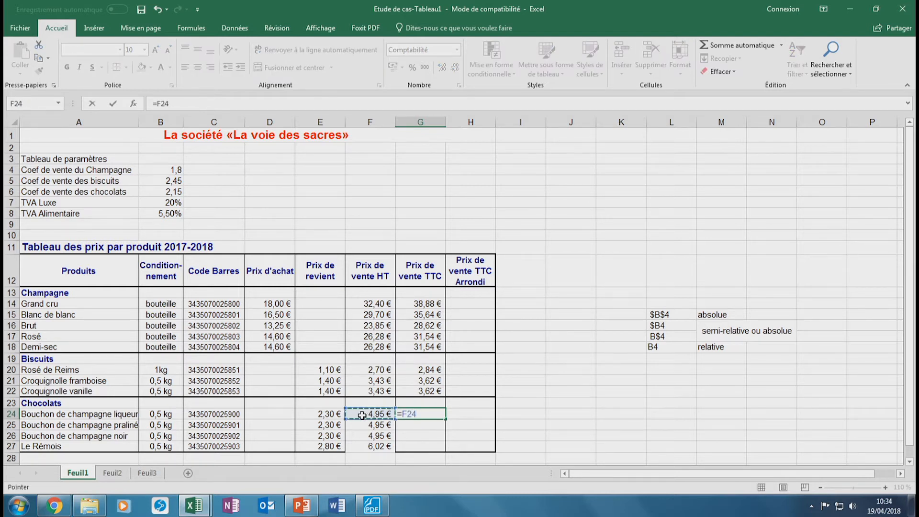
pyautogui.write('*')
pyautogui.click(149, 204)
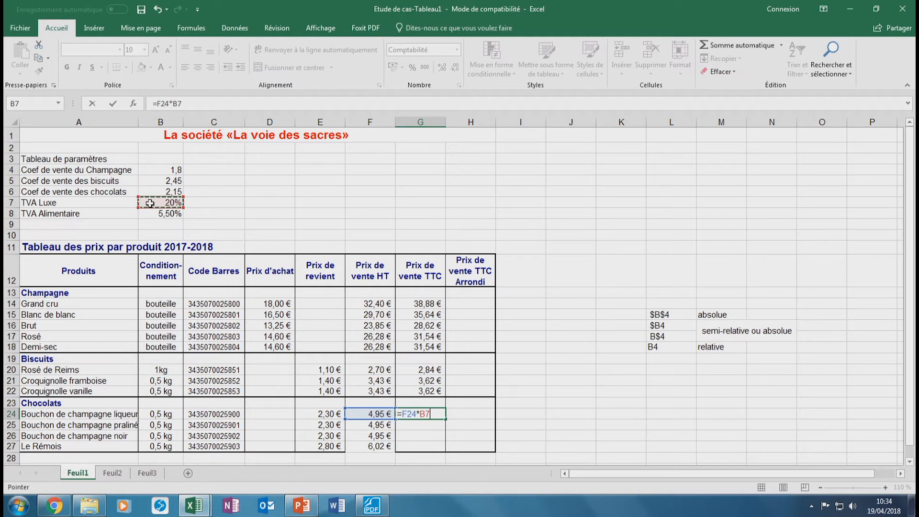
pyautogui.press('F4')
pyautogui.press('F4')
pyautogui.write('+')
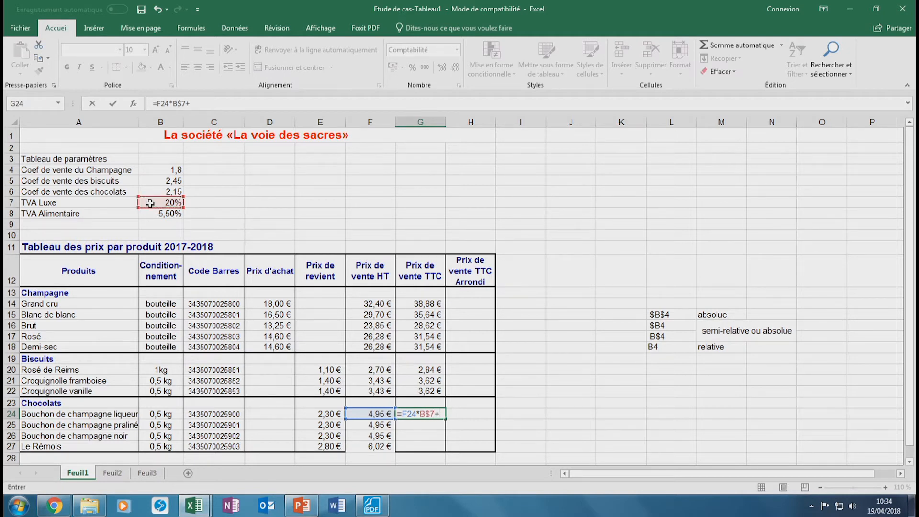
pyautogui.click(371, 414)
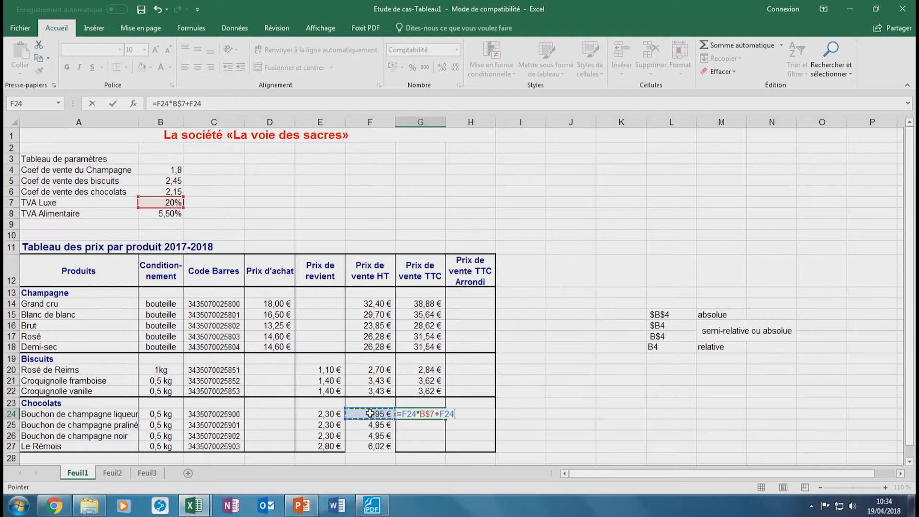
pyautogui.press('Return')
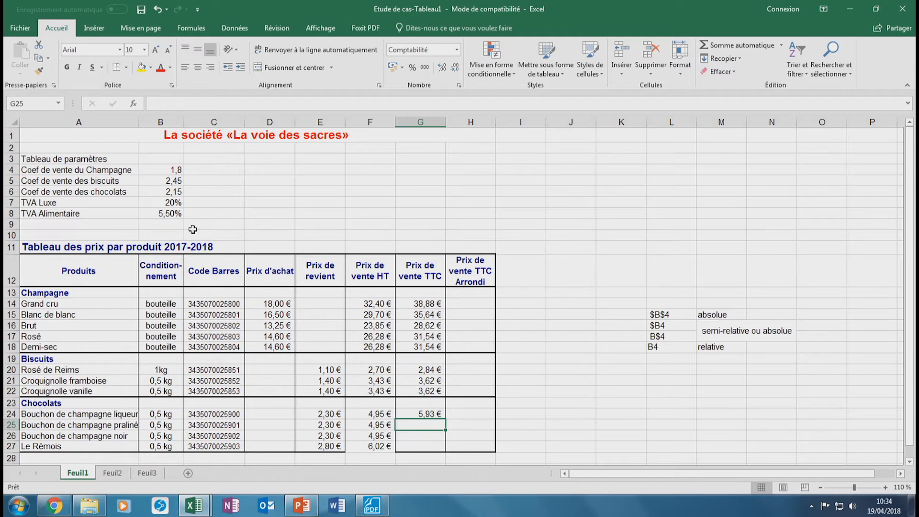
# - Calculate the remaining chocolates' "Prix de vente TTC" at the food VAT rate with =F25*B$8+F25 in G25 and fill it down to G27
pyautogui.write('=')
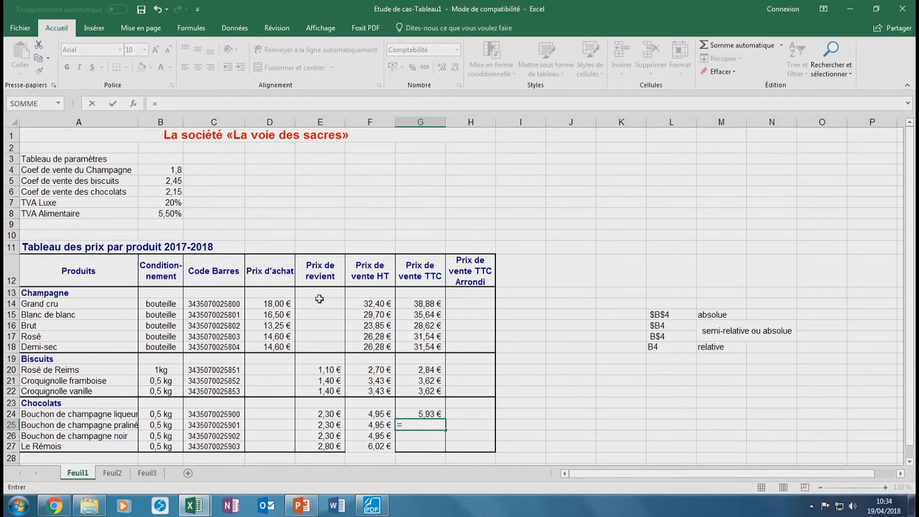
pyautogui.click(355, 425)
pyautogui.write('*')
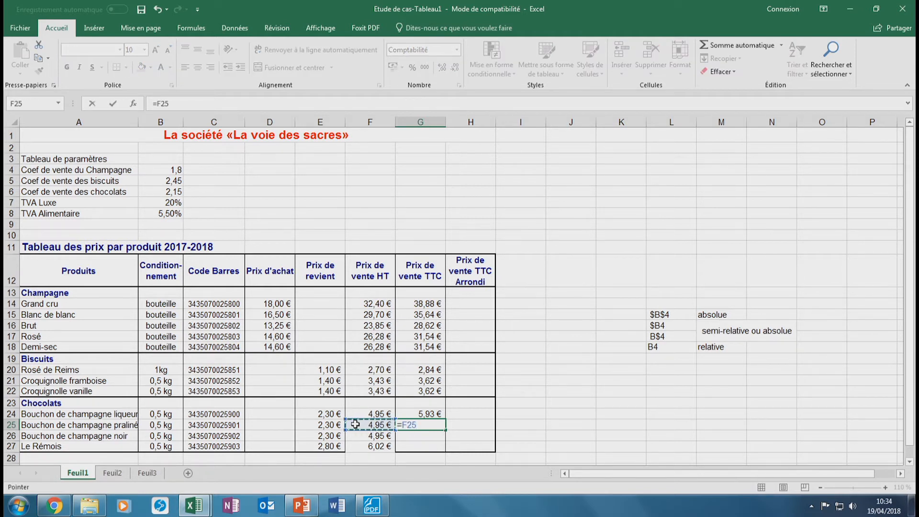
pyautogui.click(152, 214)
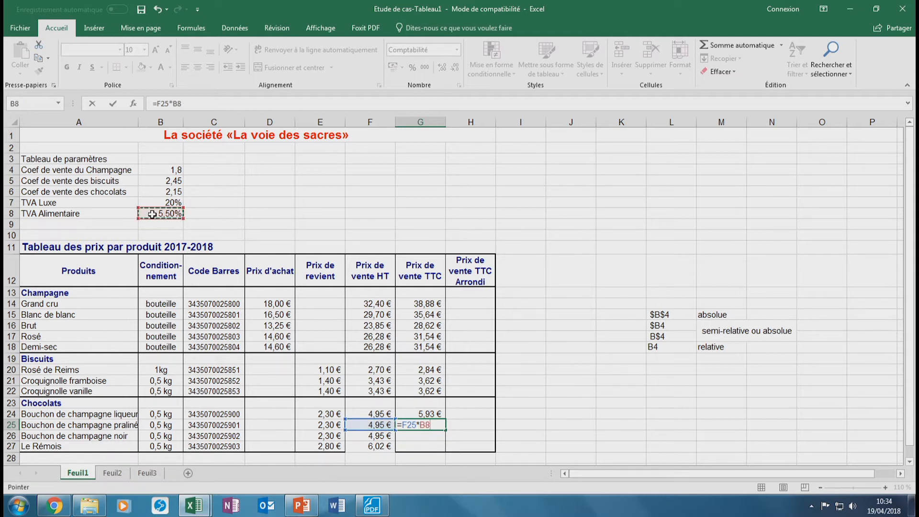
pyautogui.press('F4')
pyautogui.press('F4')
pyautogui.write('+')
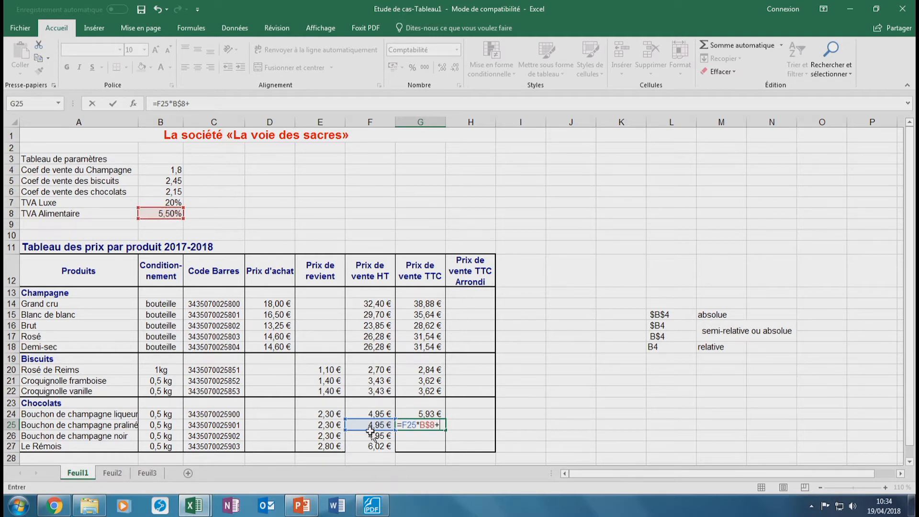
pyautogui.click(355, 425)
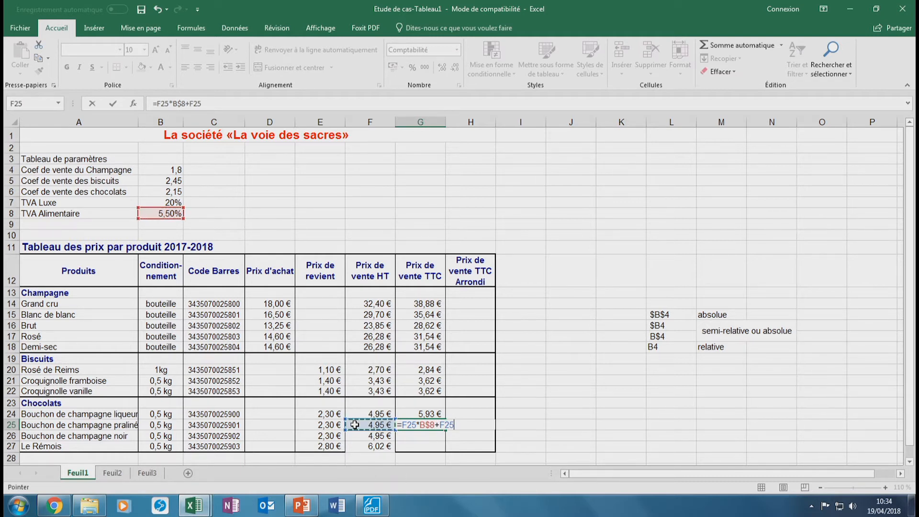
pyautogui.press('Return')
pyautogui.click(417, 425)
pyautogui.moveTo(446, 430); pyautogui.dragTo(448, 452)
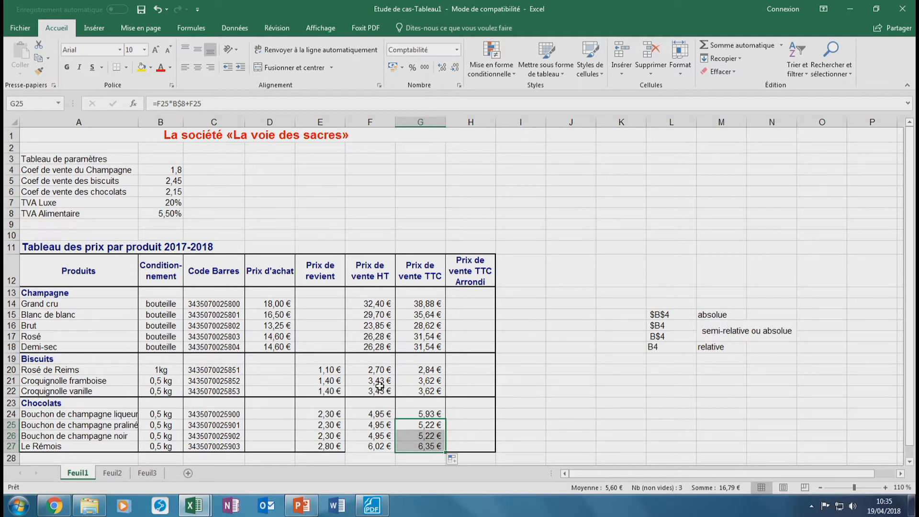
# - Link the Grand cru's "Prix de vente TTC Arrondi" in H14 to its TTC price with =G14
pyautogui.click(462, 305)
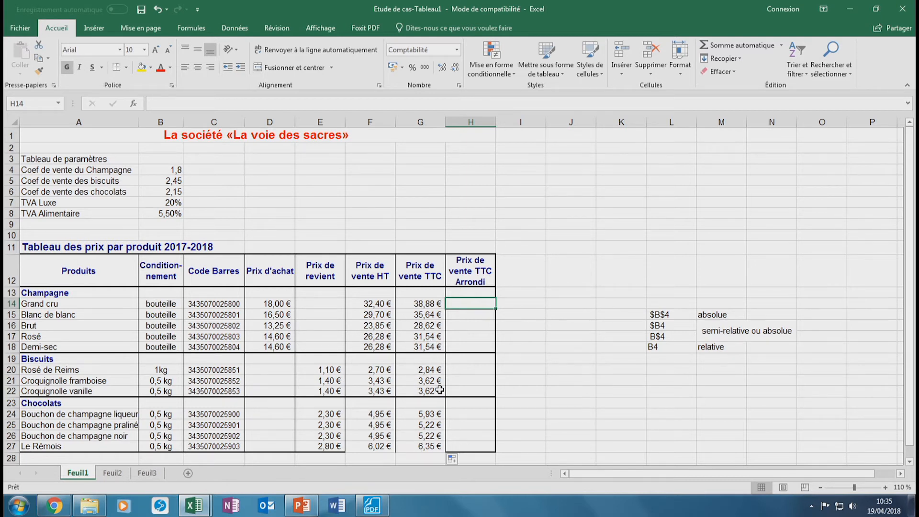
pyautogui.moveTo(410, 305); pyautogui.dragTo(415, 450)
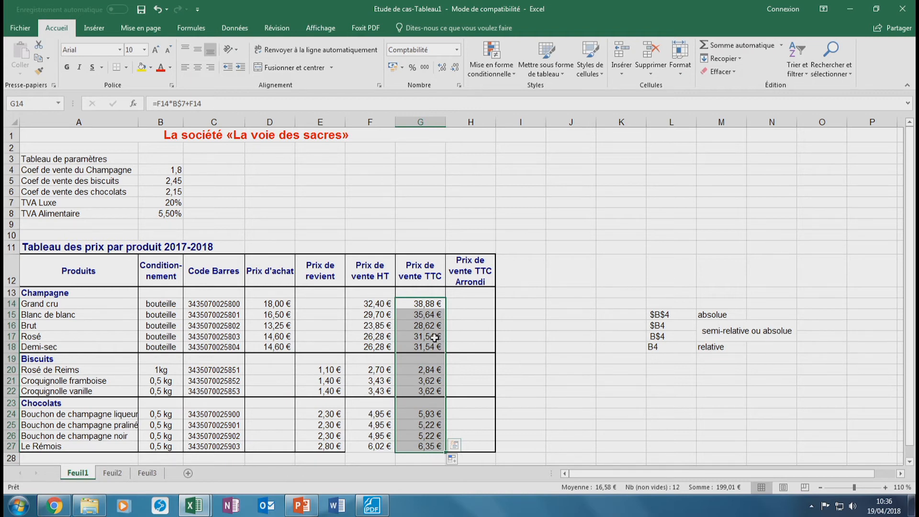
pyautogui.click(462, 302)
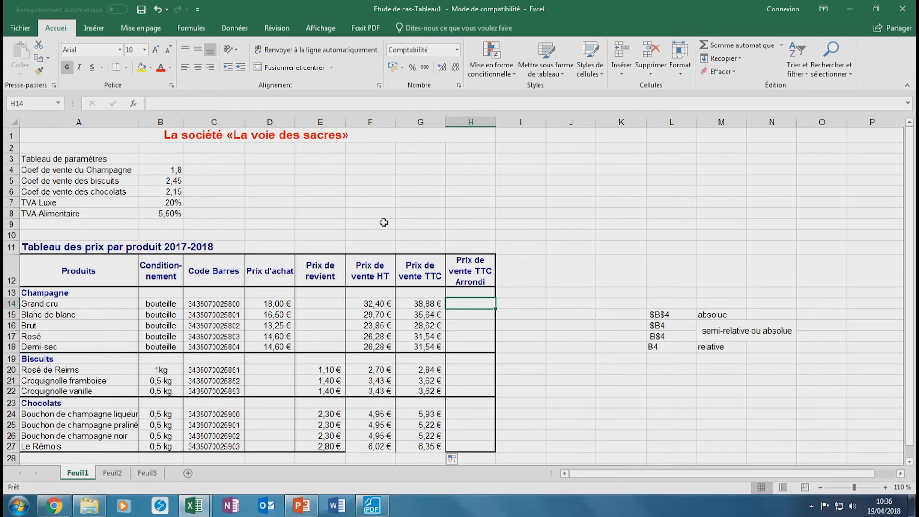
pyautogui.write('=')
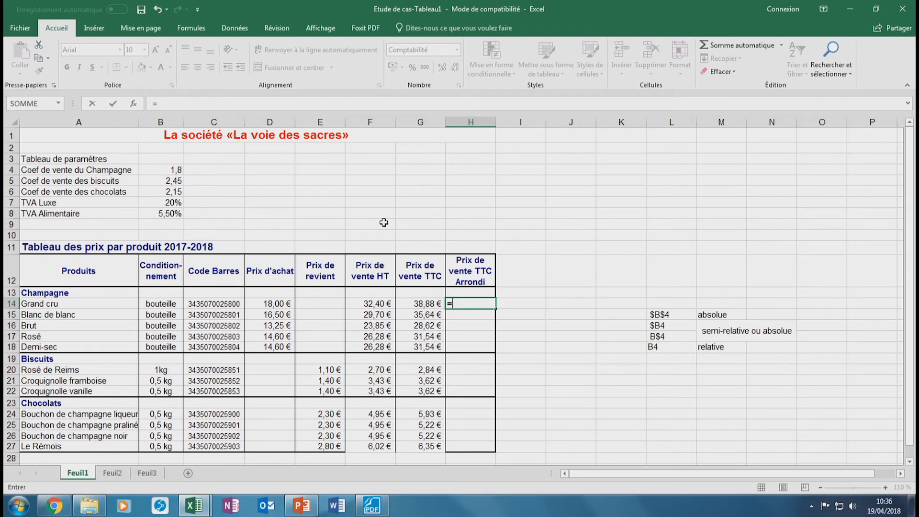
pyautogui.click(408, 304)
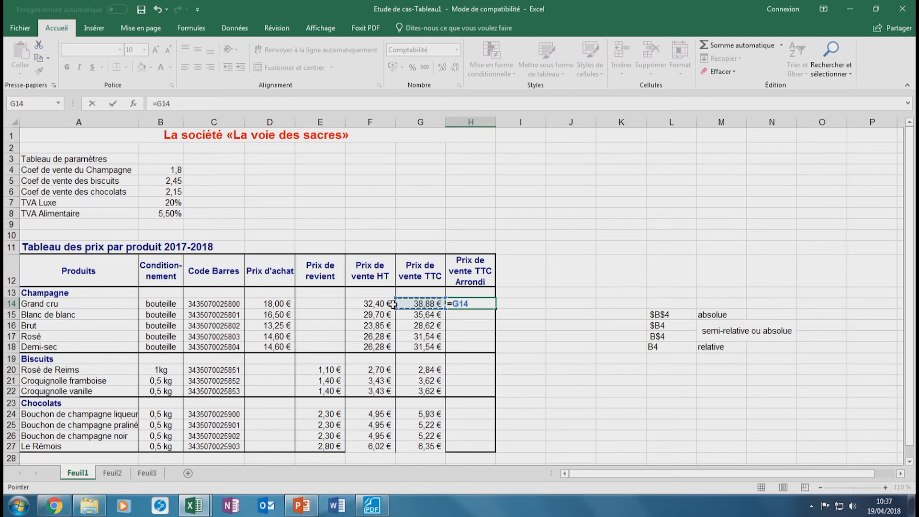
pyautogui.press('Return')
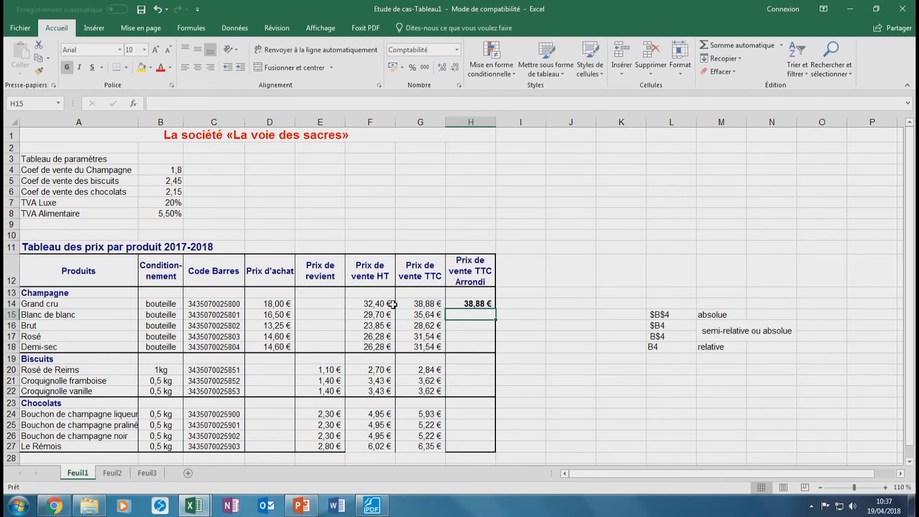
# - Format H14 with no decimals and fill it down through H27
pyautogui.click(459, 305)
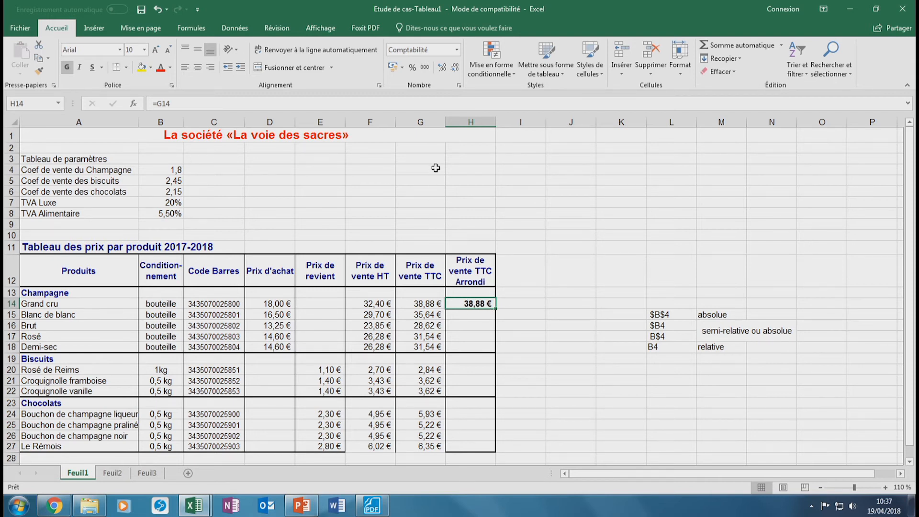
pyautogui.click(455, 68)
pyautogui.click(456, 68)
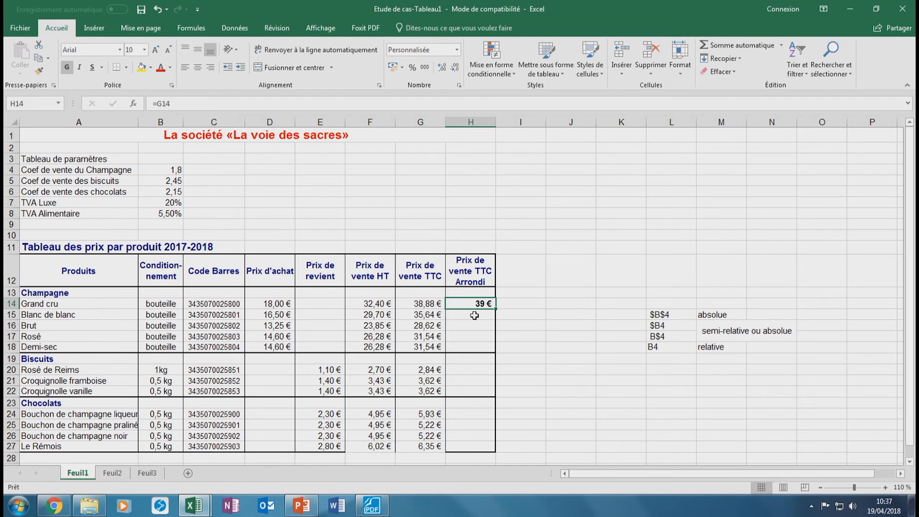
pyautogui.moveTo(497, 309); pyautogui.dragTo(496, 454)
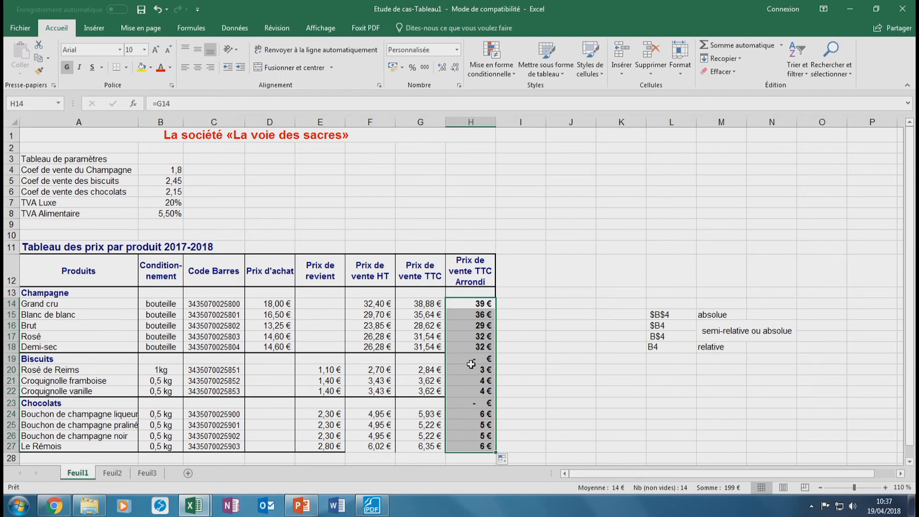
# - Clear the rounded-price cells H19 and H23 on the Biscuits and Chocolats heading rows
pyautogui.click(471, 362)
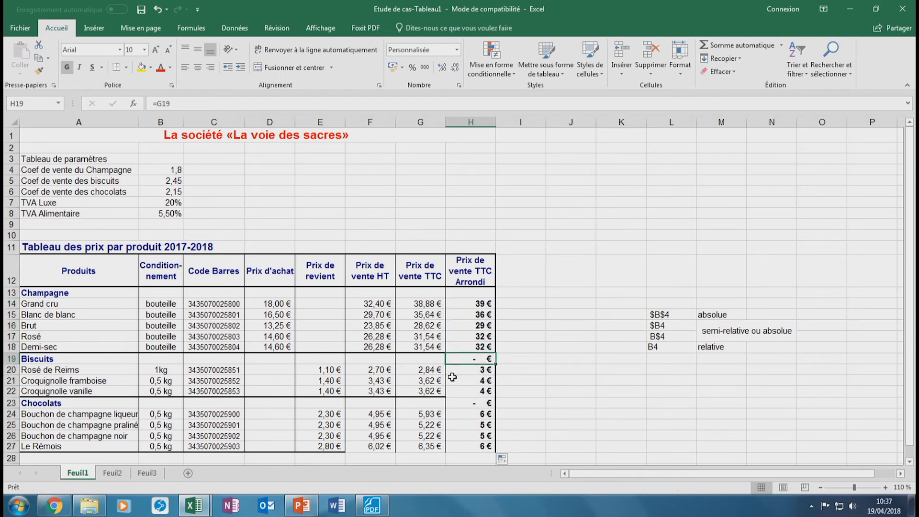
pyautogui.press('Delete')
pyautogui.click(458, 404)
pyautogui.press('Delete')
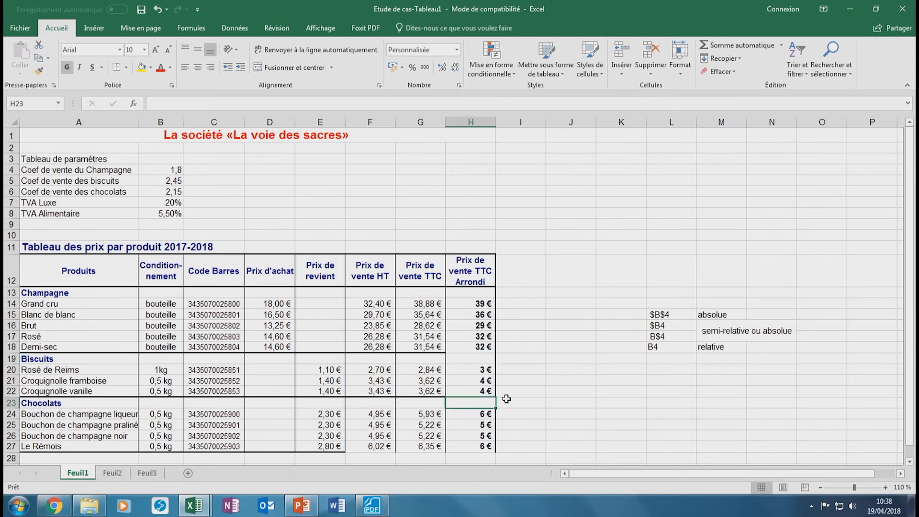
pyautogui.click(602, 392)
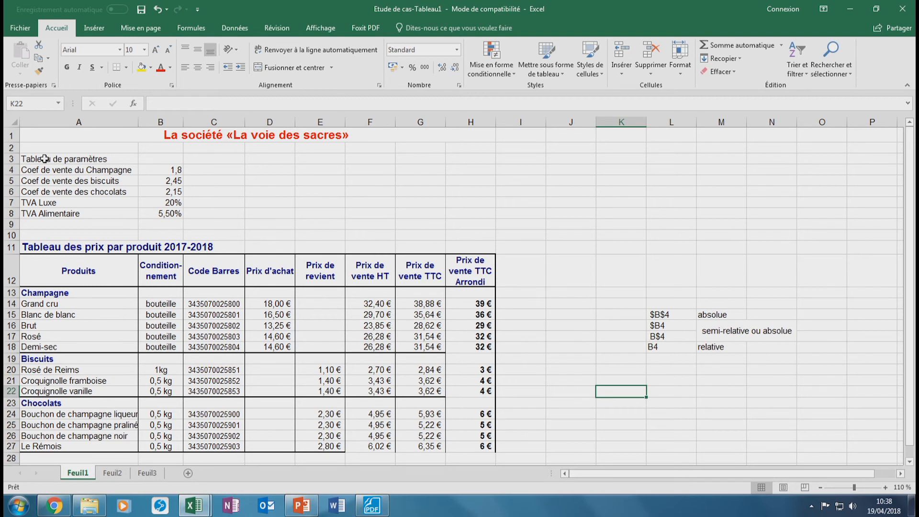
# - Apply thick outside borders to the parameter table A3:B8 and to its header row A3:B3
pyautogui.moveTo(44, 159); pyautogui.dragTo(169, 214)
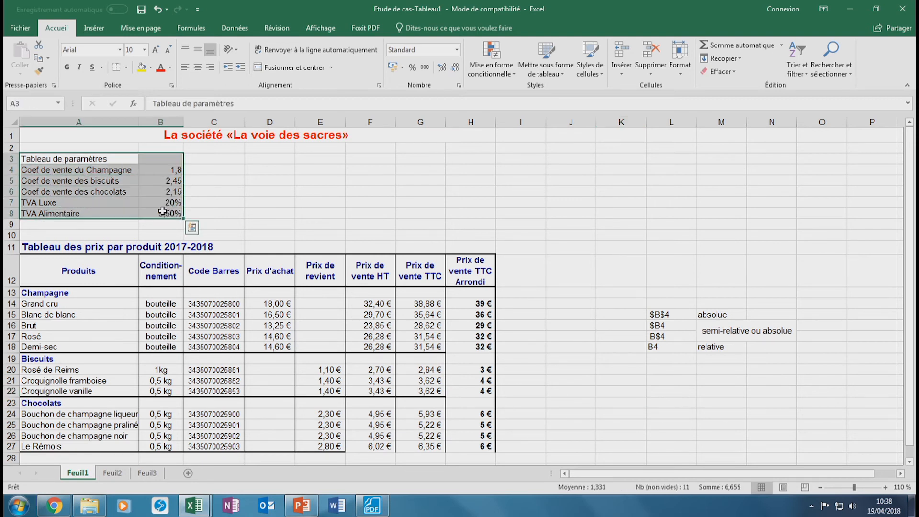
pyautogui.click(126, 69)
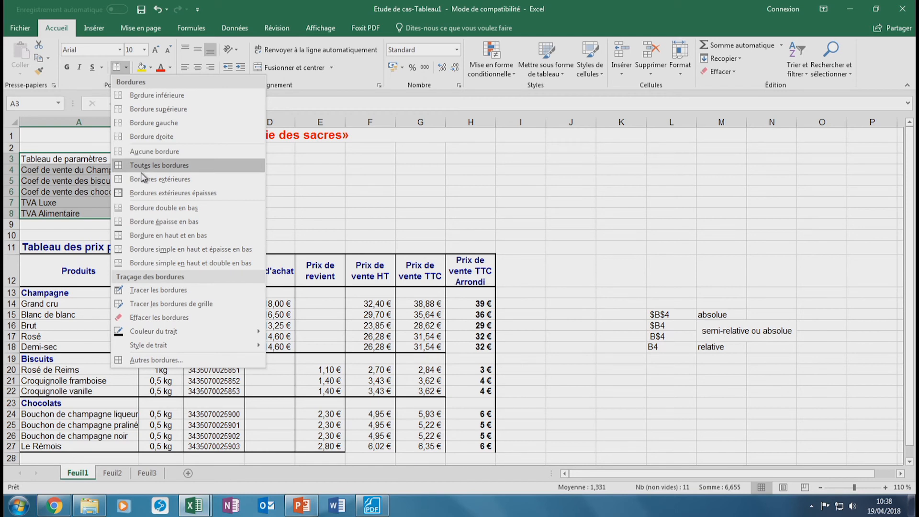
pyautogui.click(158, 193)
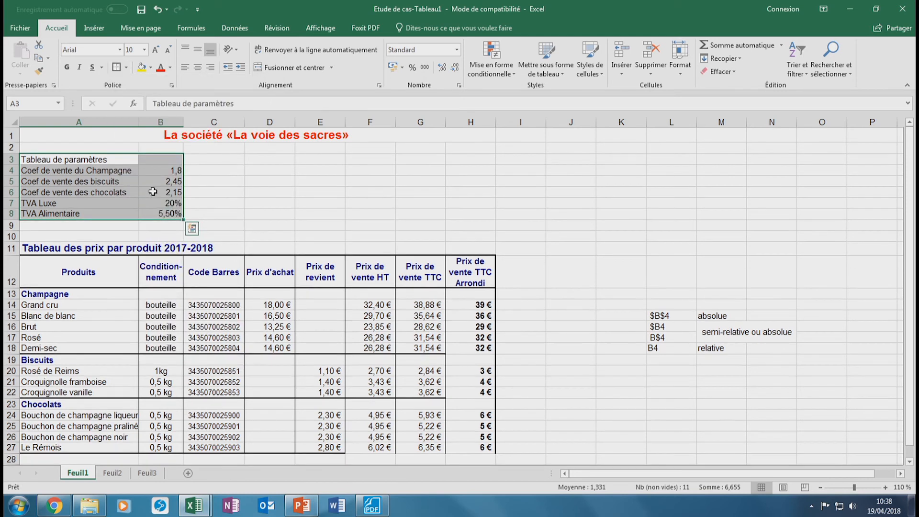
pyautogui.click(232, 190)
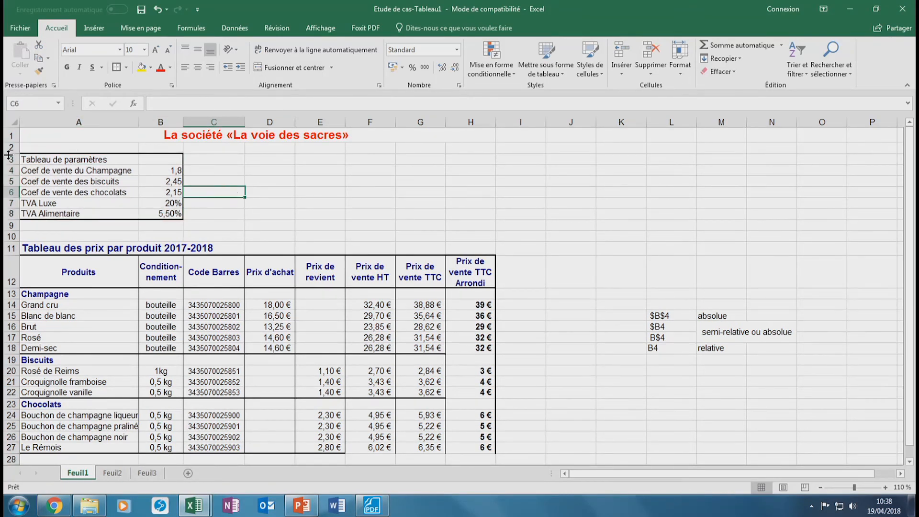
pyautogui.click(66, 161)
pyautogui.moveTo(66, 161)
pyautogui.mouseDown()
pyautogui.moveTo(148, 168)
pyautogui.moveTo(151, 160)
pyautogui.mouseUp()
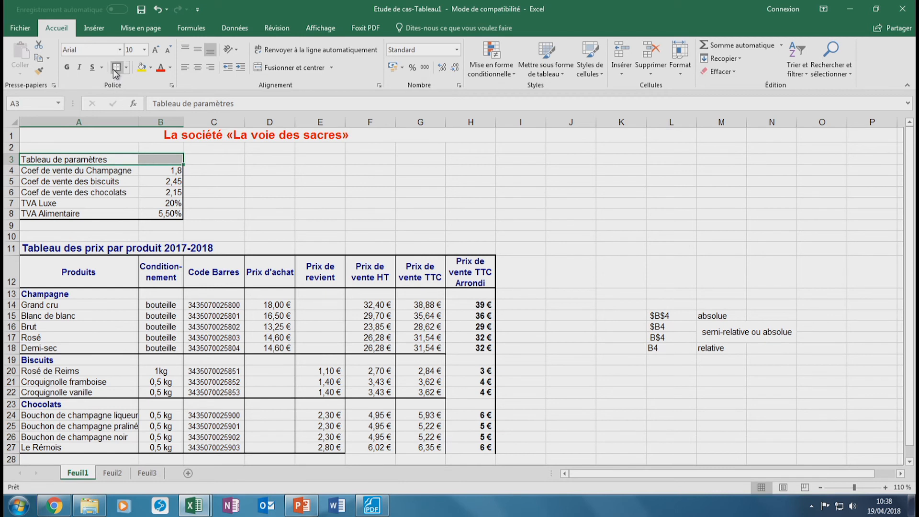
pyautogui.click(269, 216)
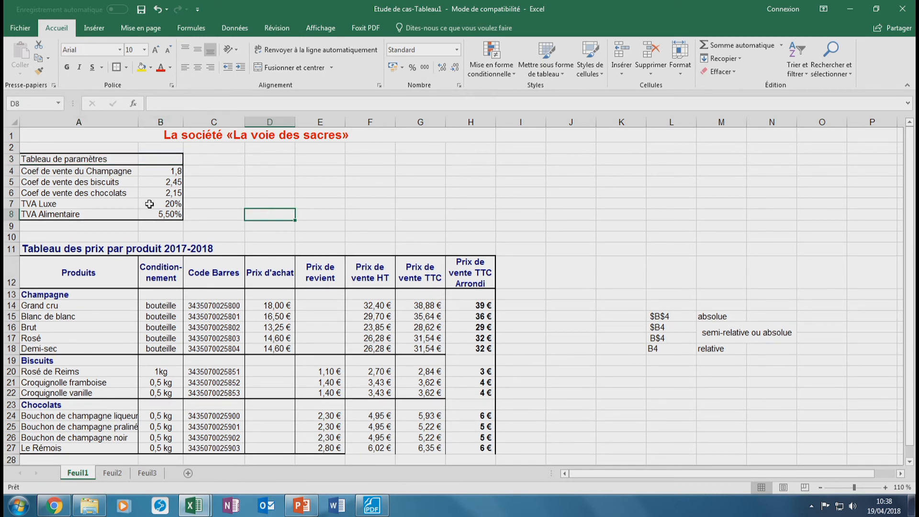
# - Fill the parameter table's header row A3:B3 with light blue and make its "Tableau de paramètres" title bold
pyautogui.moveTo(32, 162); pyautogui.dragTo(152, 158)
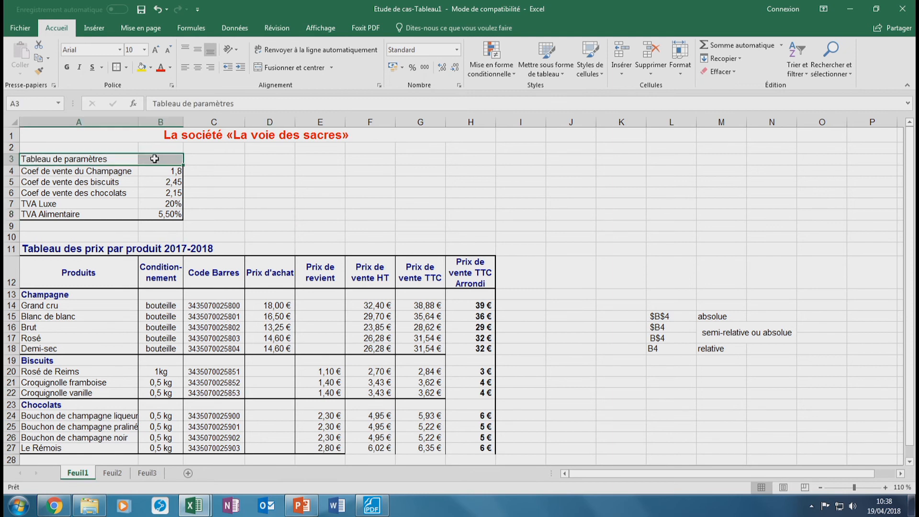
pyautogui.click(151, 68)
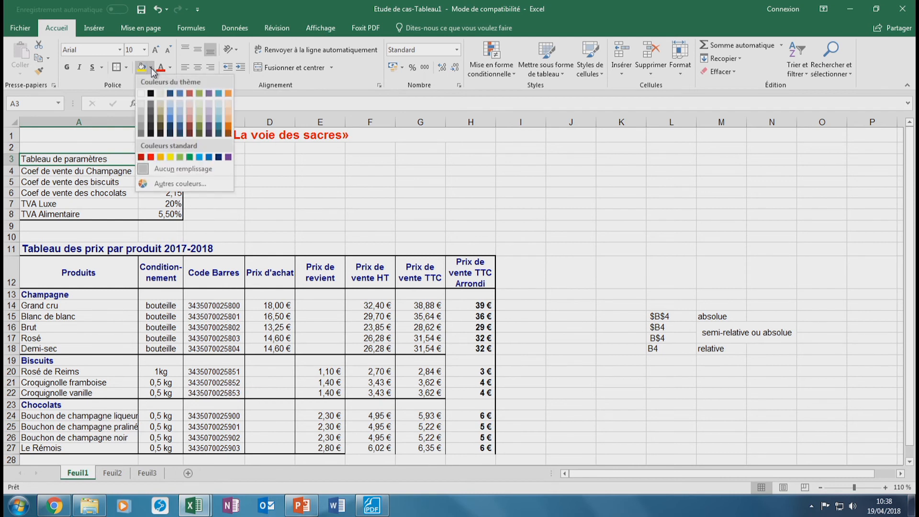
pyautogui.click(168, 104)
pyautogui.click(198, 175)
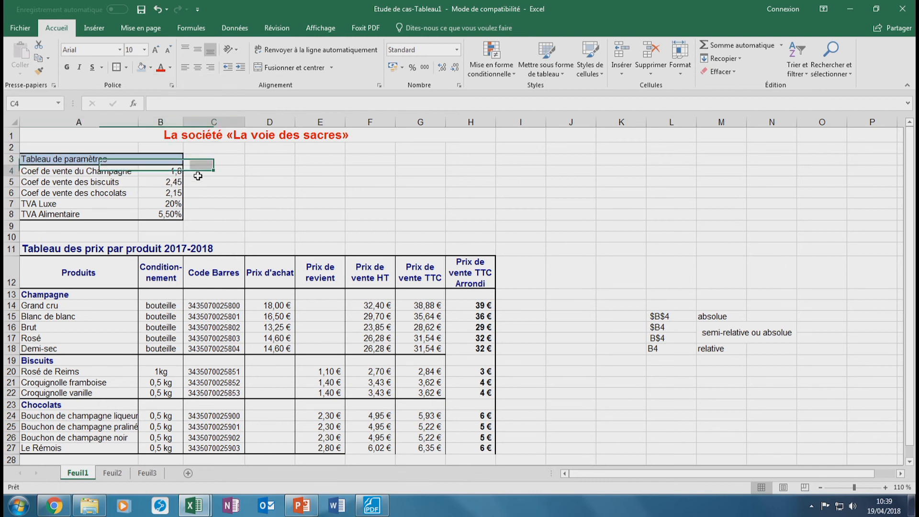
pyautogui.click(40, 156)
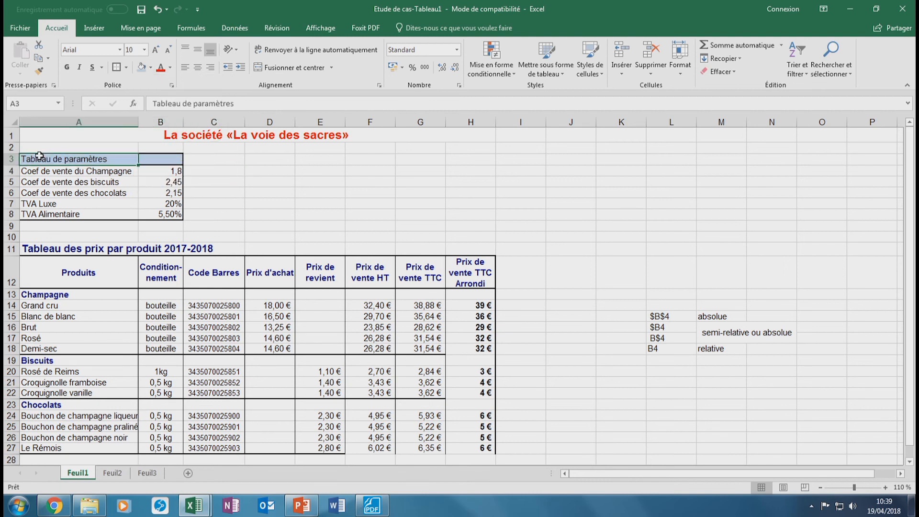
pyautogui.click(68, 68)
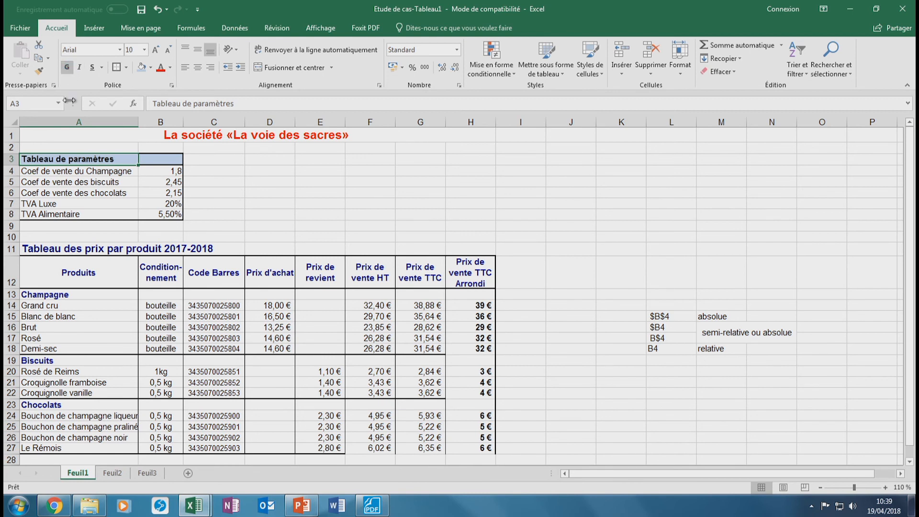
# - Italicize the parameter labels and values in A4:B8
pyautogui.moveTo(37, 172); pyautogui.dragTo(178, 216)
pyautogui.click(78, 68)
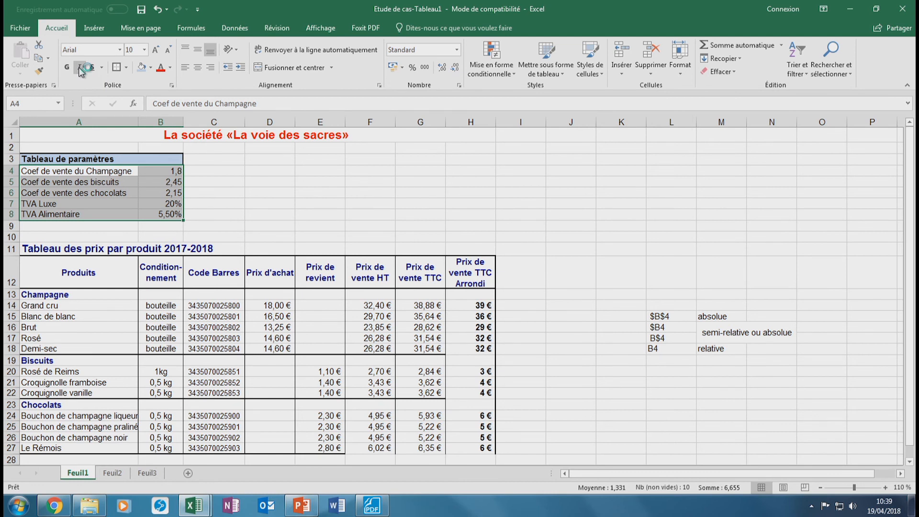
pyautogui.click(237, 203)
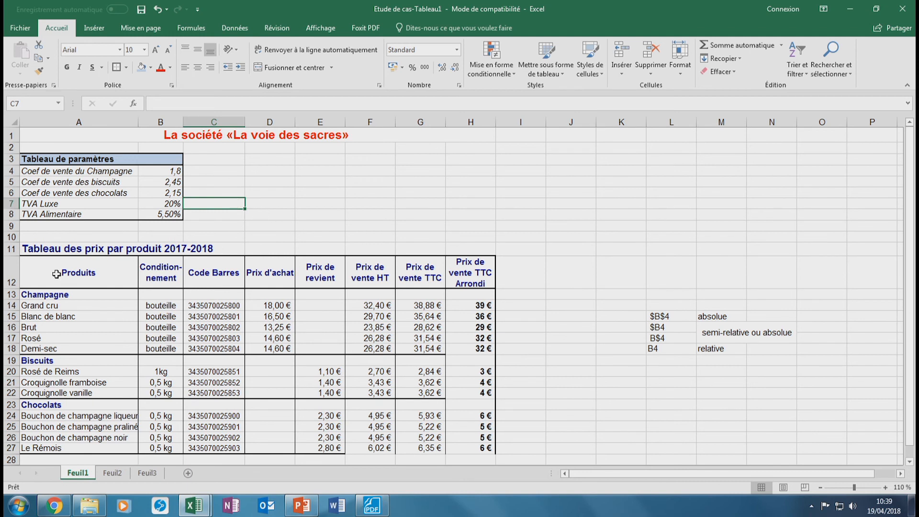
# - Select the non-adjacent ranges A12:A27, D12:D27, F12:F27 and H12:H27 together, and release the selection
pyautogui.click(42, 266)
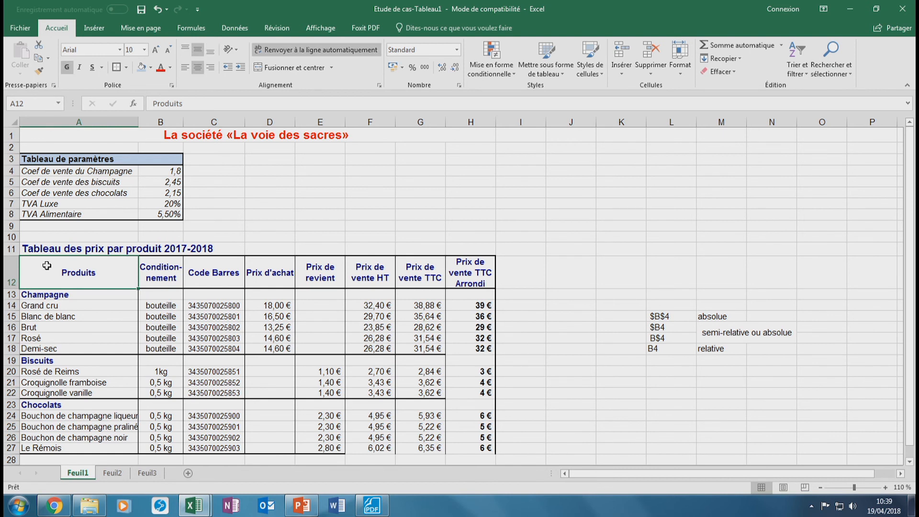
pyautogui.moveTo(67, 271); pyautogui.dragTo(76, 449)
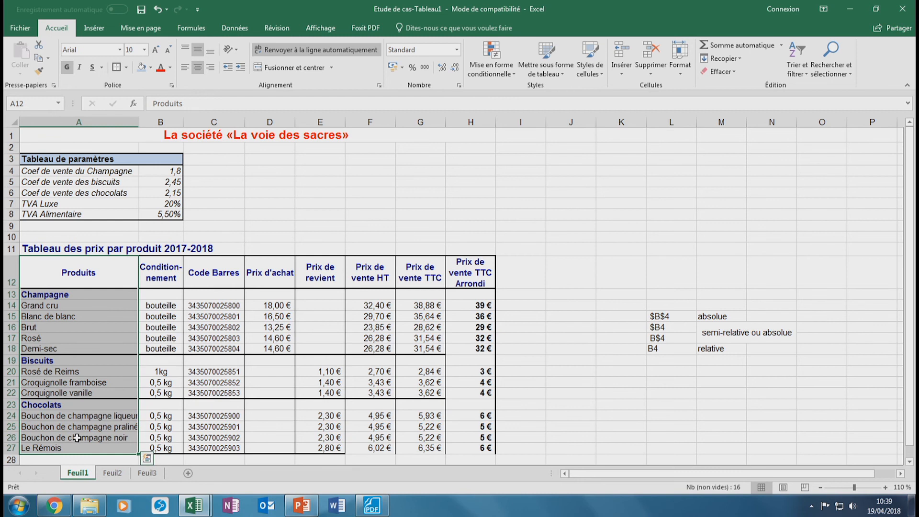
pyautogui.moveTo(264, 272); pyautogui.dragTo(269, 453)
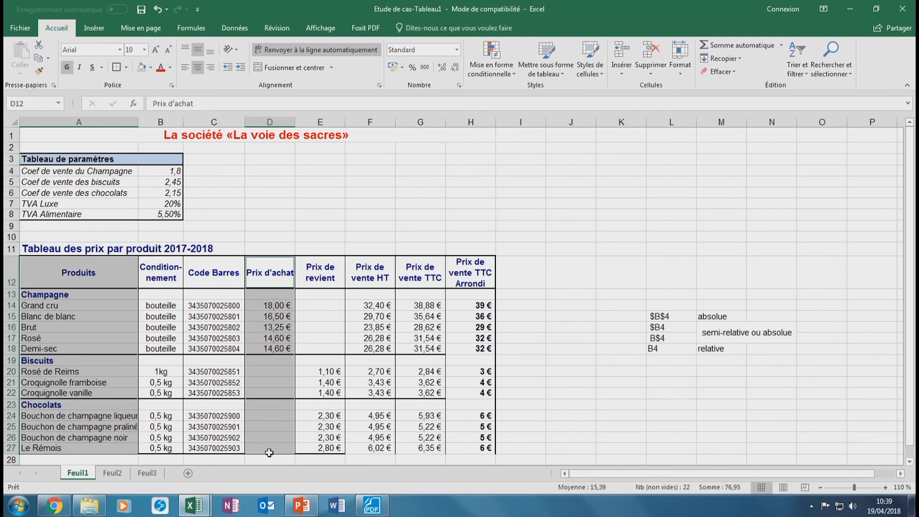
pyautogui.moveTo(360, 266); pyautogui.dragTo(371, 420)
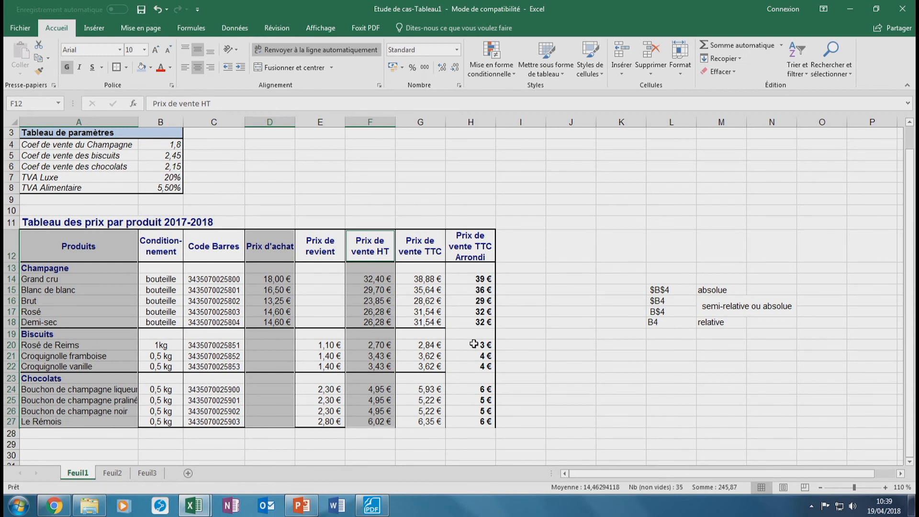
pyautogui.moveTo(472, 255); pyautogui.dragTo(465, 420)
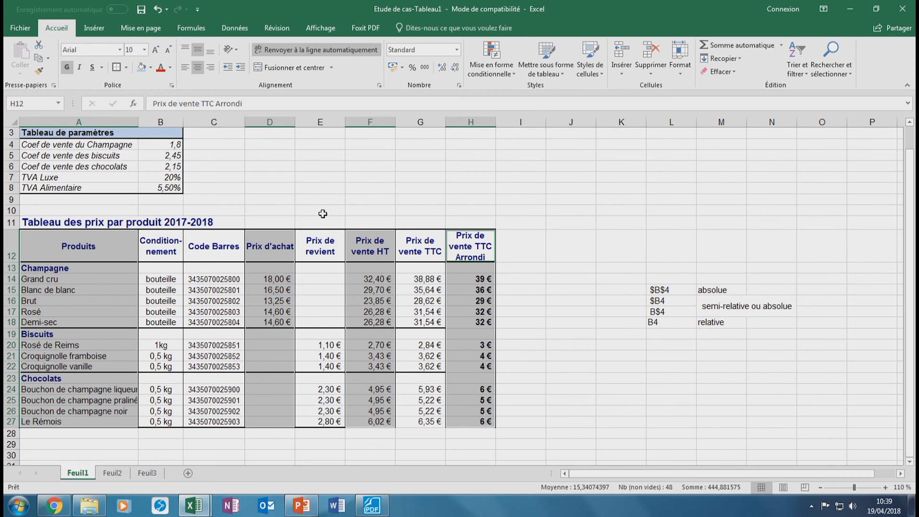
pyautogui.click(280, 185)
pyautogui.scroll(1, 280, 183)
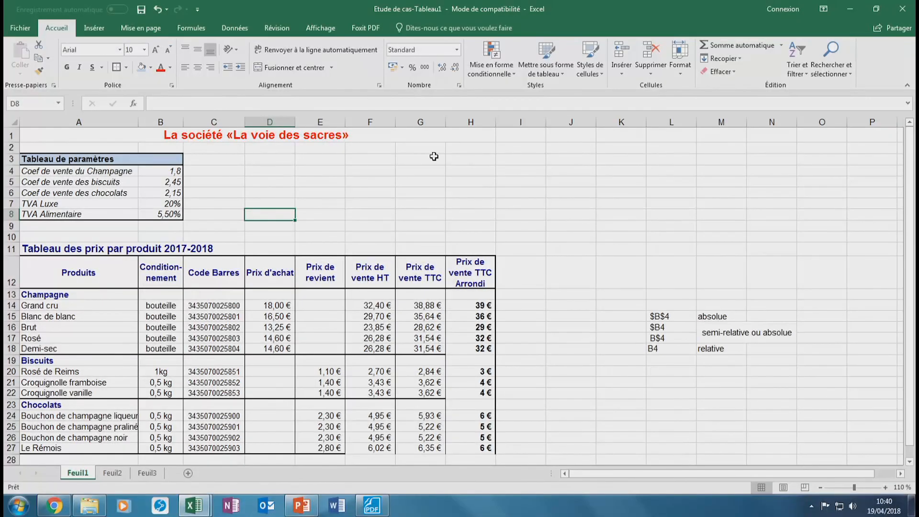
pyautogui.click(425, 184)
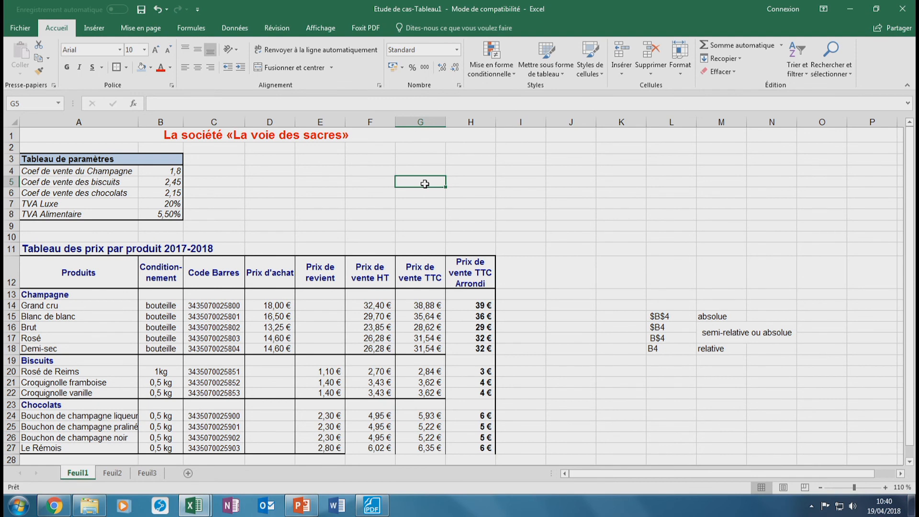